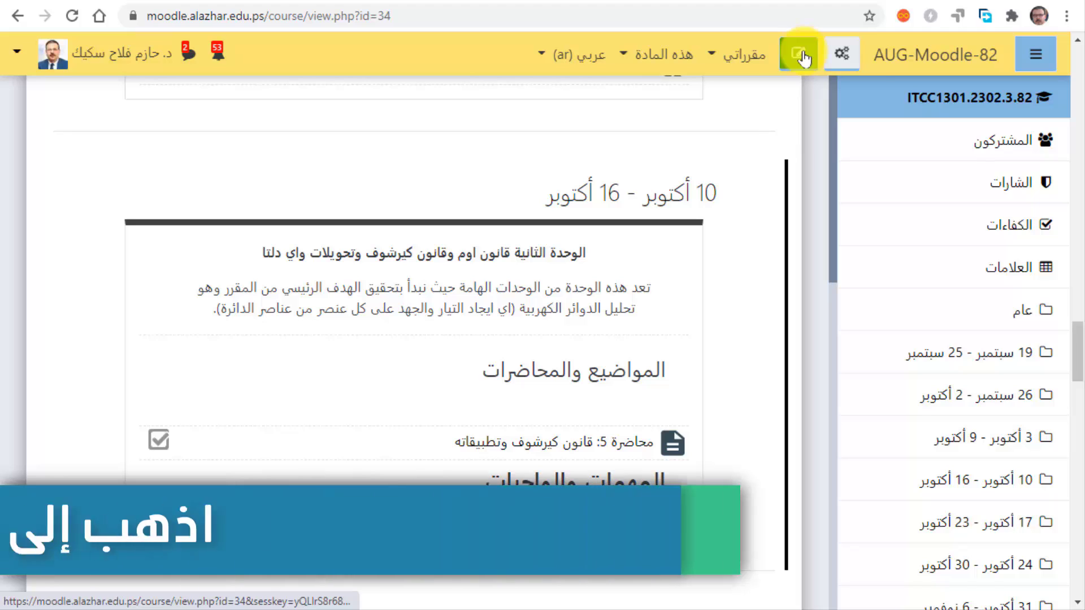
Step: Turn on course editing and open the activity chooser for the week 10 أكتوبر - 16 أكتوبر
left_click(800, 55)
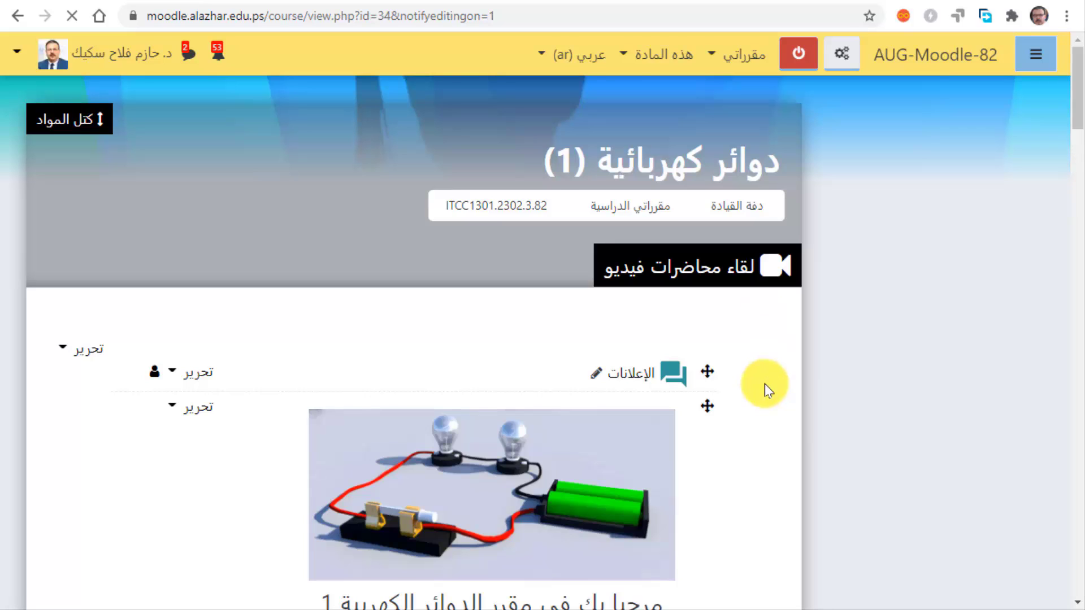
scroll(752, 396, "down", 15)
scroll(726, 402, "down", 20)
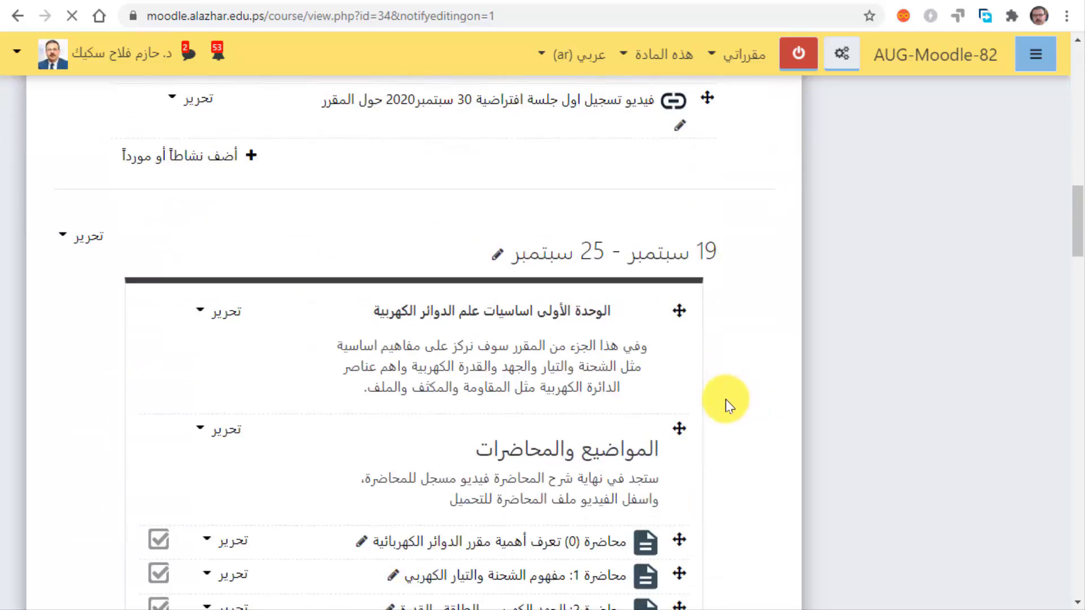
scroll(728, 409, "down", 17)
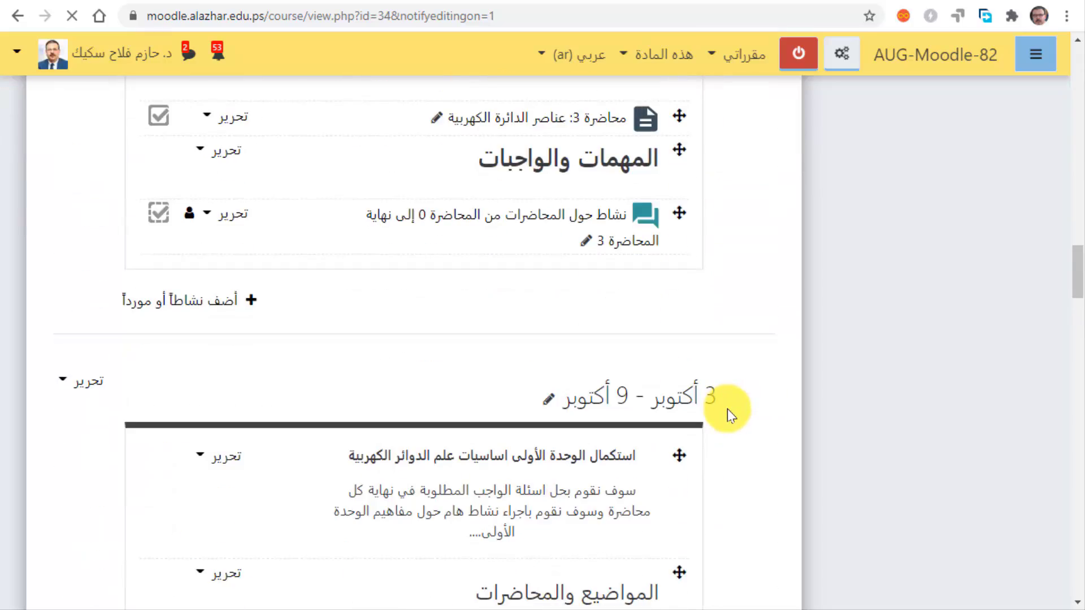
scroll(727, 409, "down", 5)
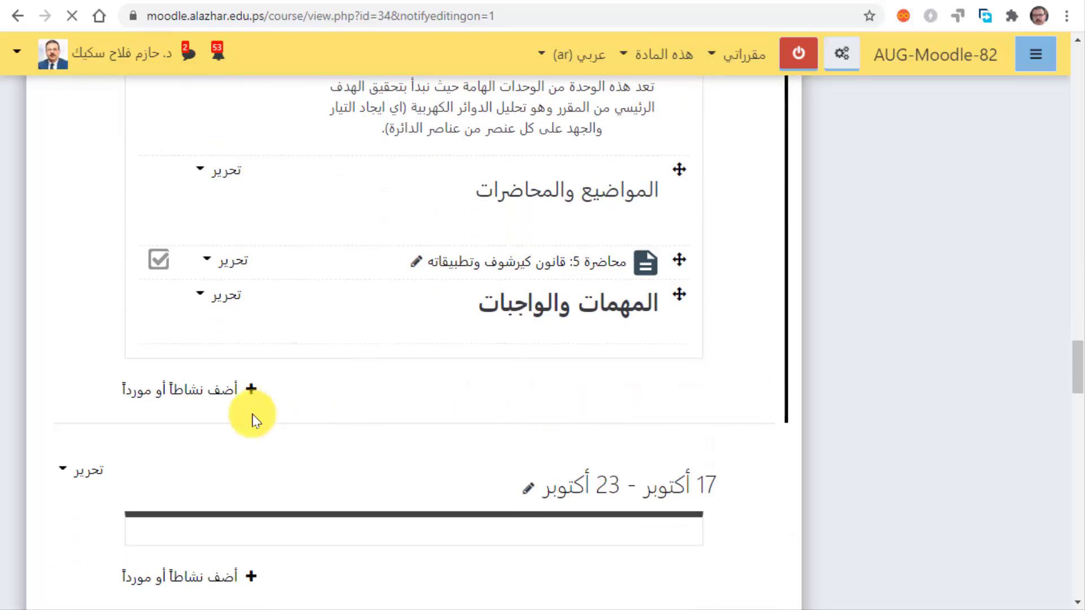
left_click(226, 395)
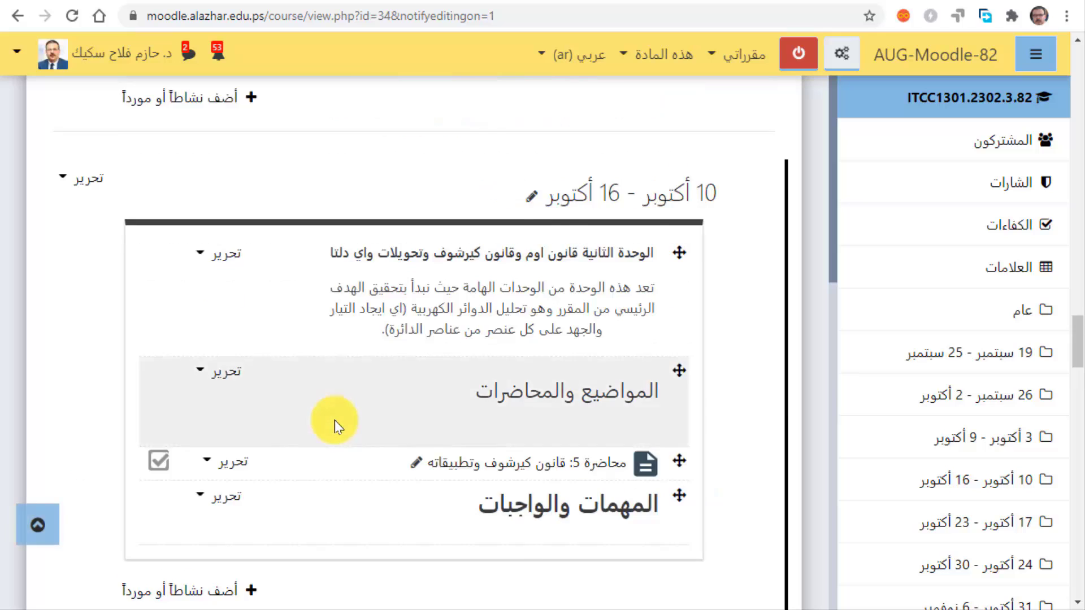
scroll(361, 487, "down", 3)
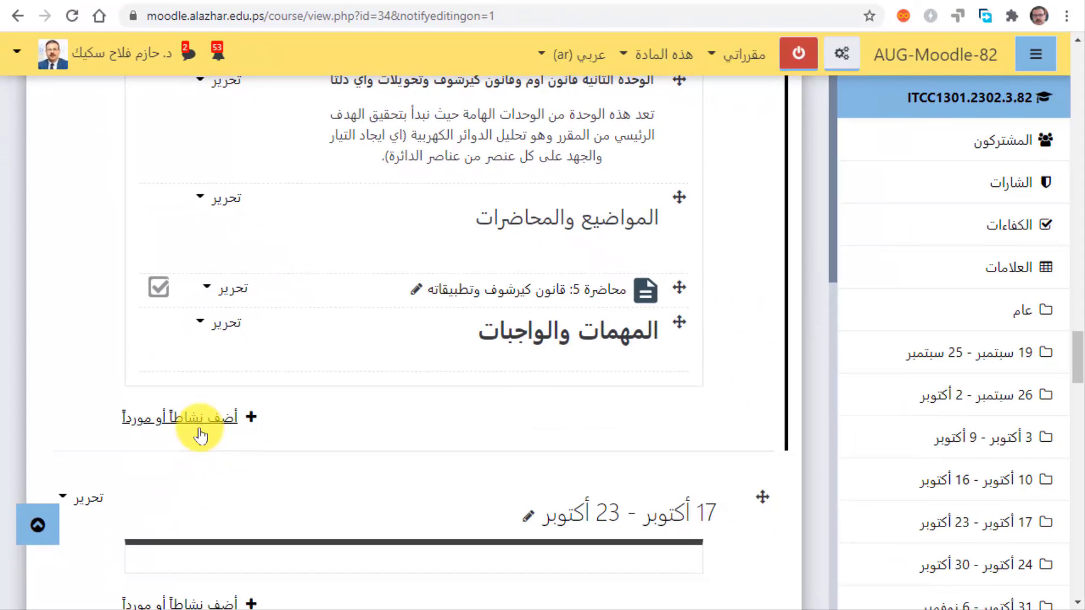
left_click(204, 417)
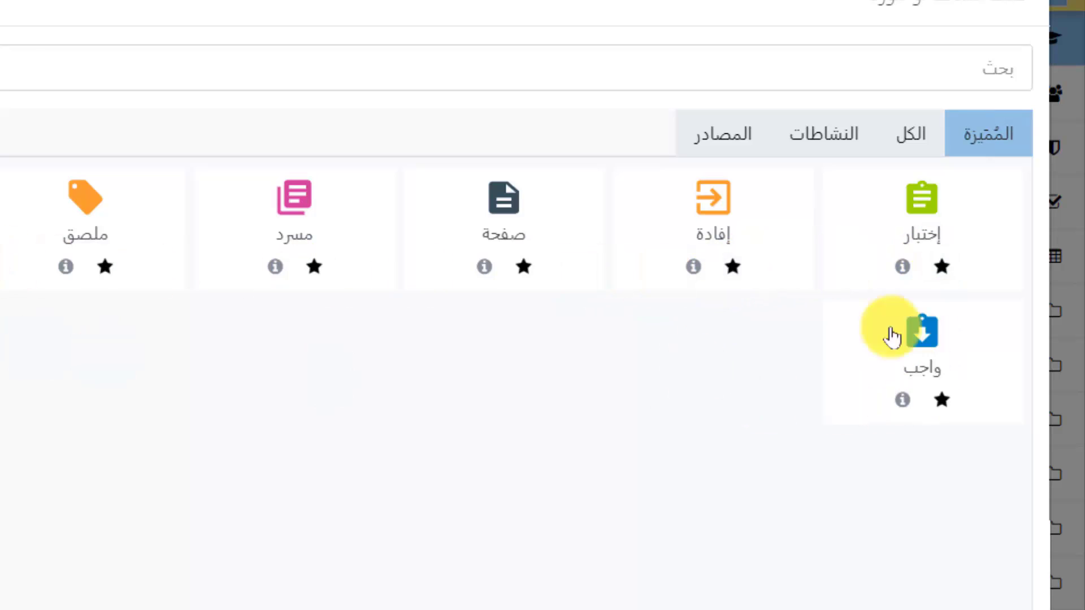
Step: Mark the H5P activity as a favourite and show the starred activities (المُميّزة)
left_click(854, 146)
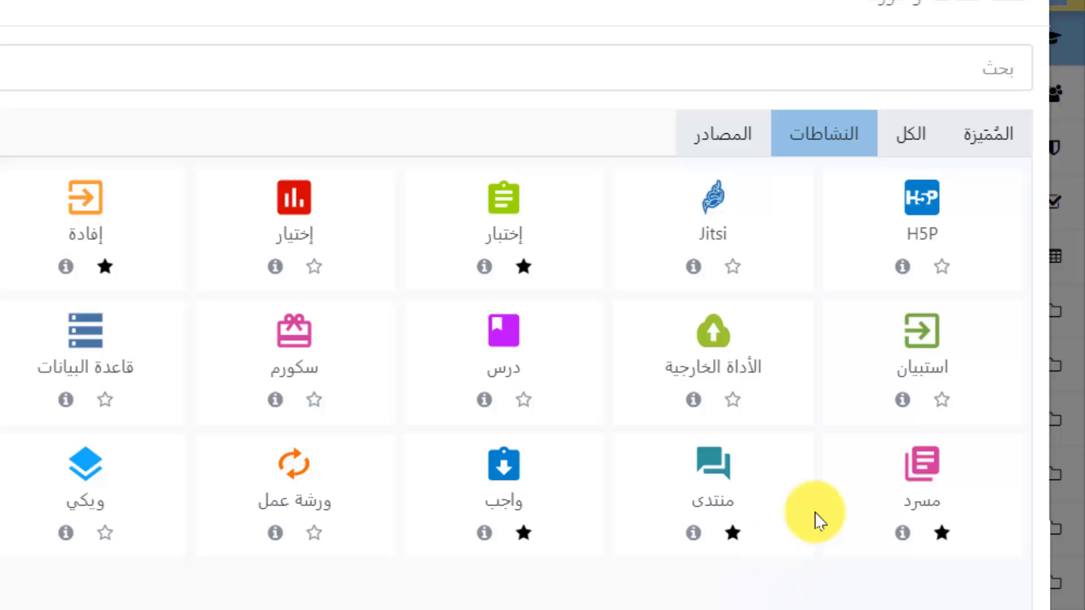
left_click(993, 138)
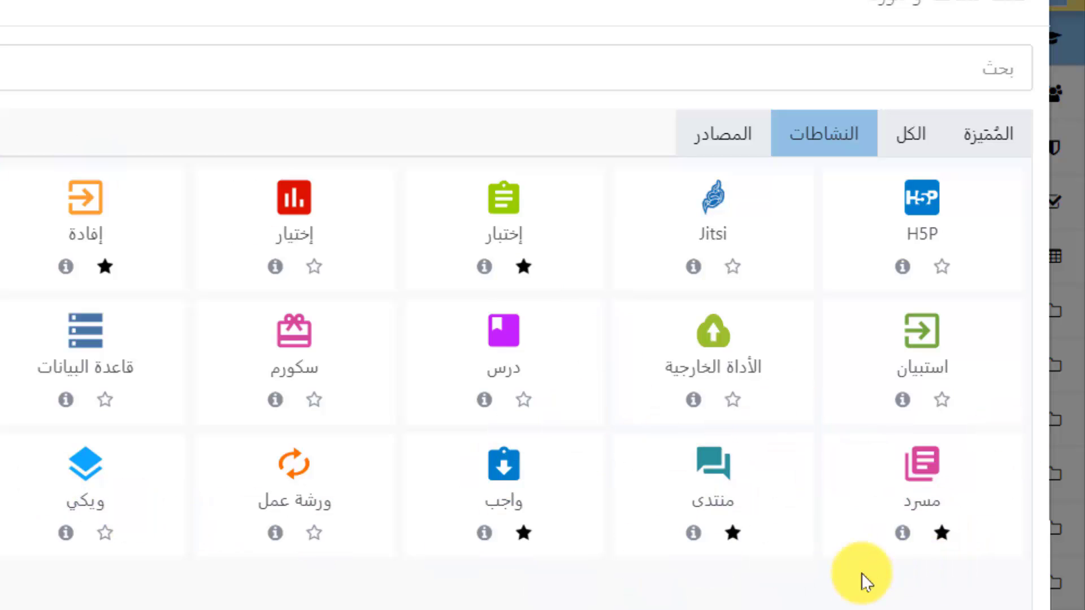
left_click(941, 268)
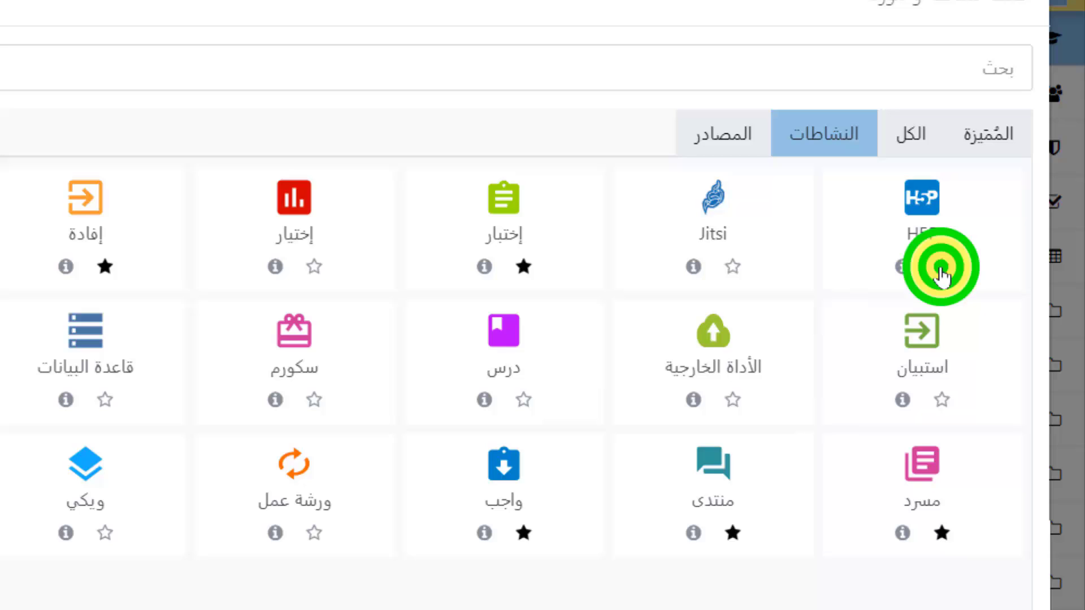
left_click(996, 142)
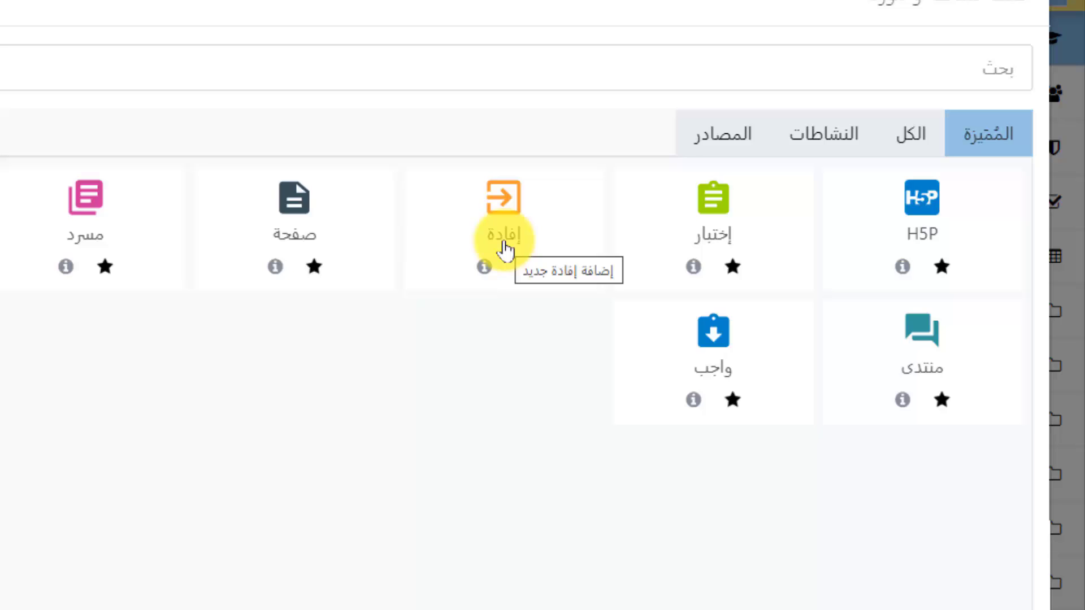
Step: Add a feedback activity (إفادة) to the week and name it "نشاط استطلاع رأي الطلبة لتحسين الأداء"
left_click(487, 269)
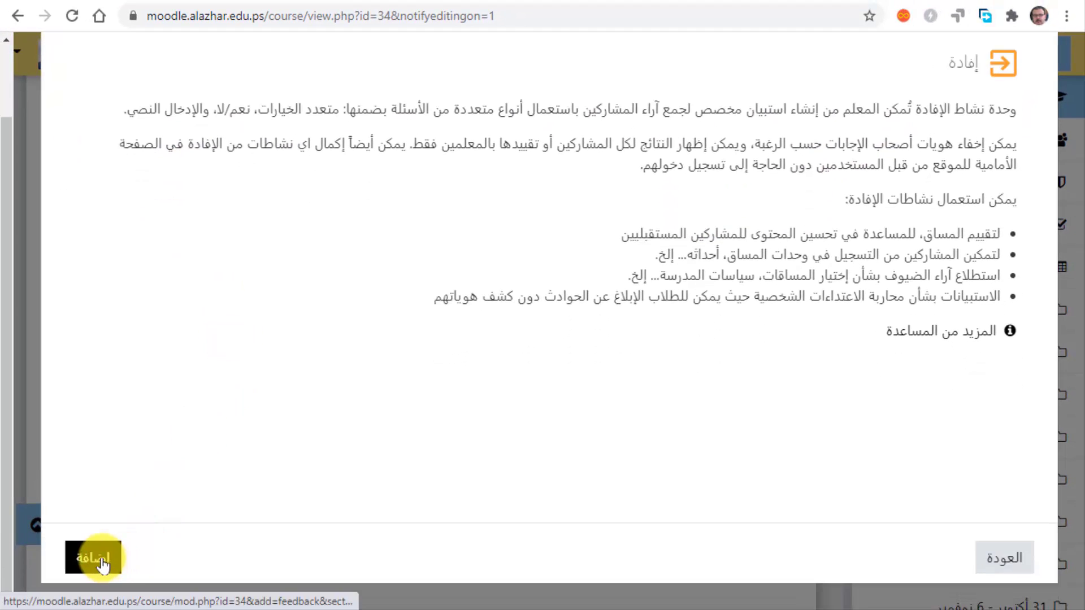
left_click(102, 564)
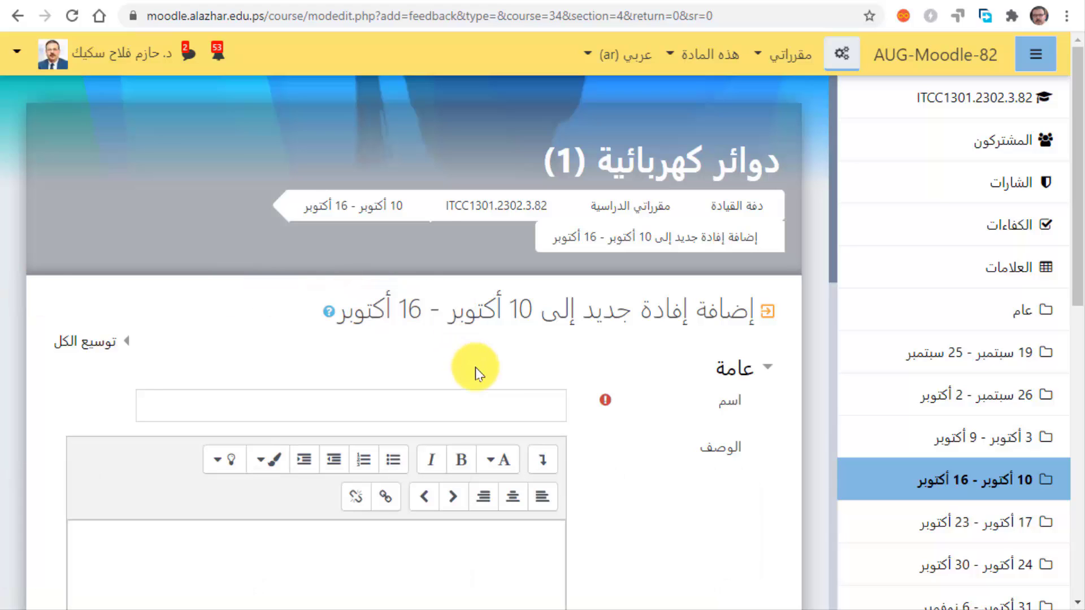
left_click(494, 391)
type("نشاط استطلاع رأي الطلبة لتحسين الأداء")
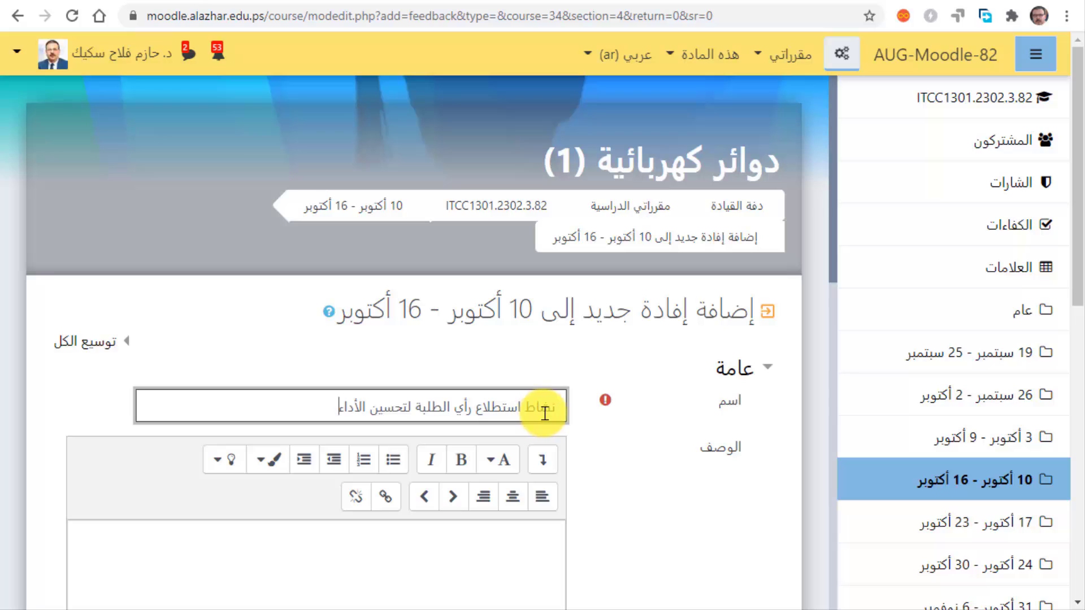
scroll(553, 375, "down", 2)
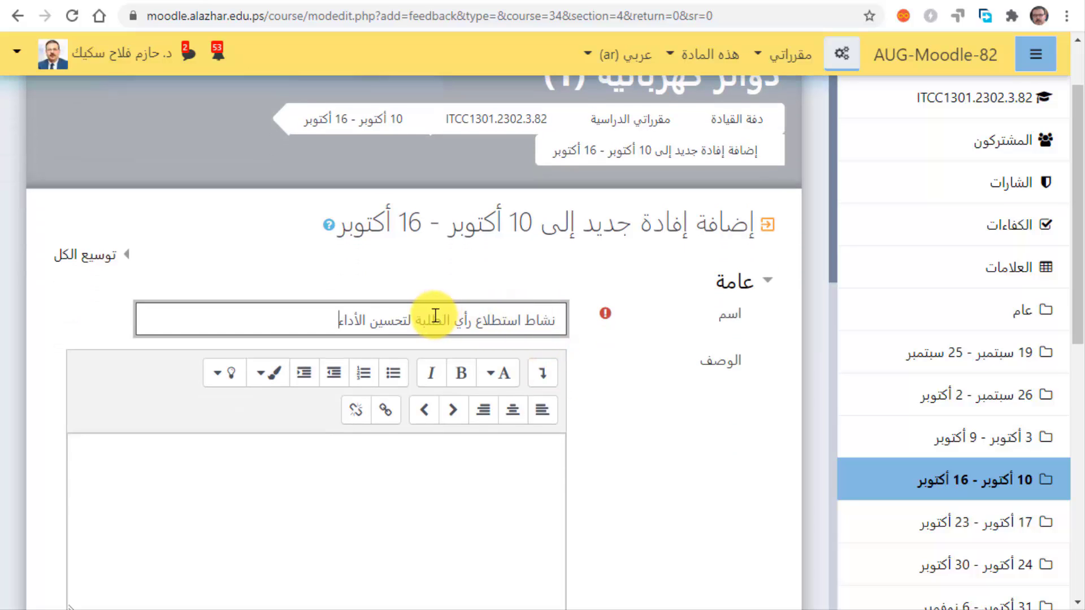
left_click(535, 297)
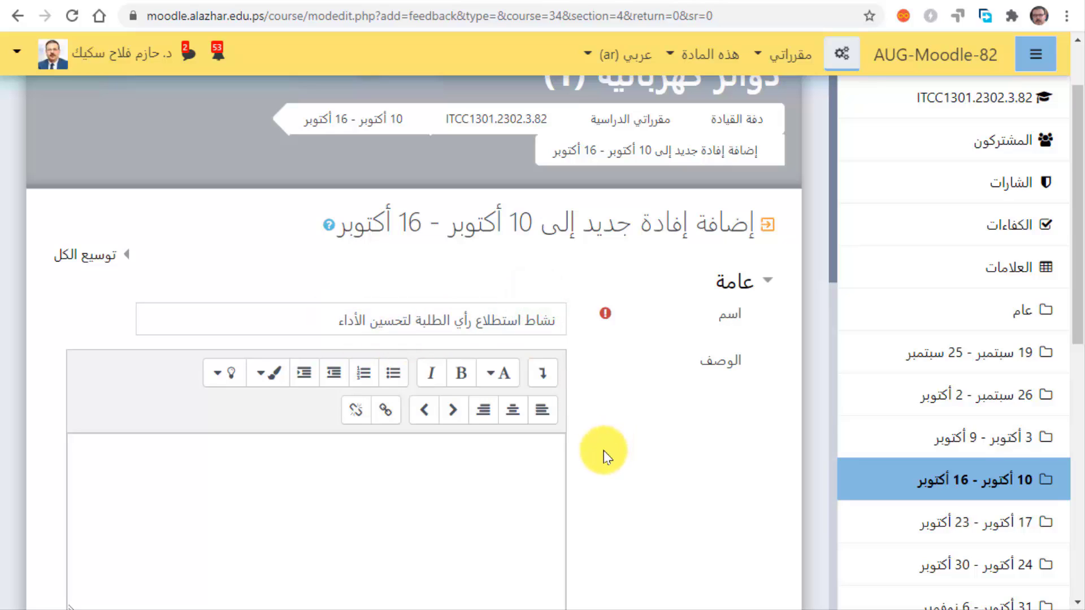
Step: Enter the feedback description "هذا عبارة عن استبانة لتقييم الاداء في التعلم عن بعد من خلال منصة موودل"
scroll(606, 457, "down", 3)
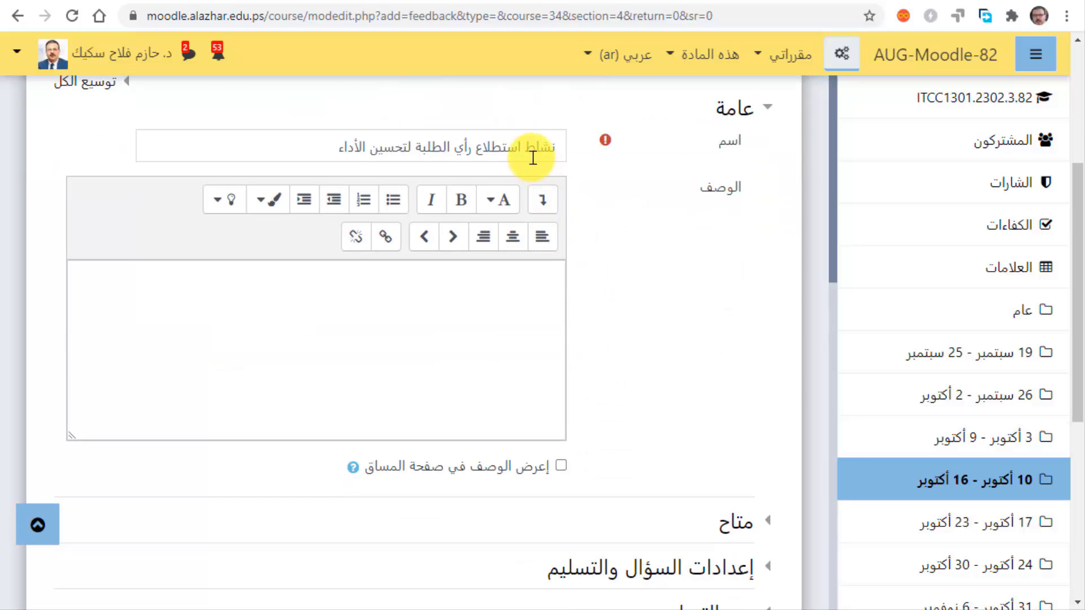
left_click(532, 284)
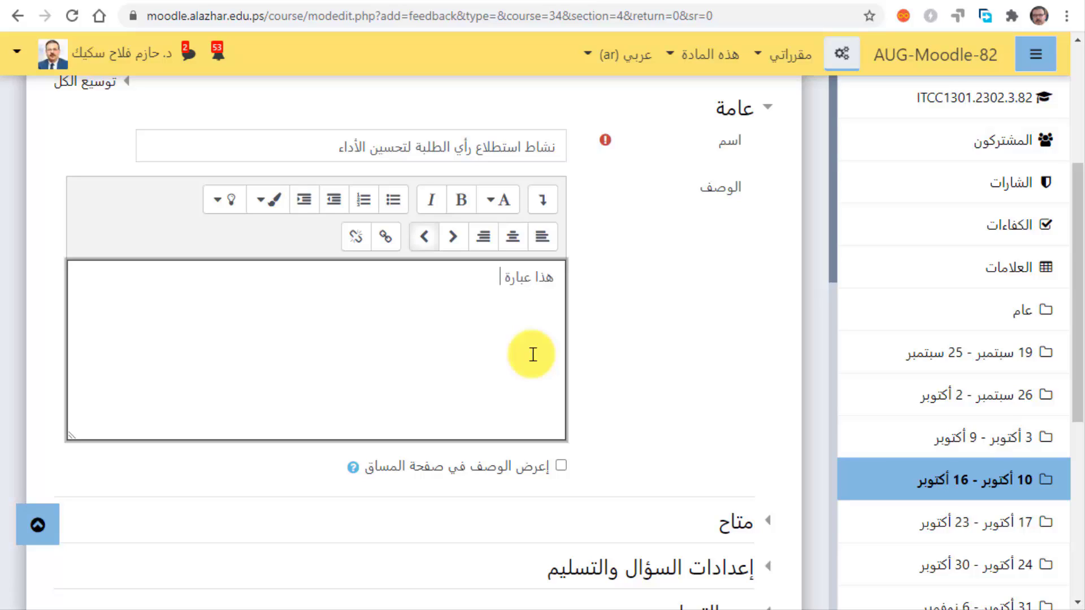
type("بانة لتقييم")
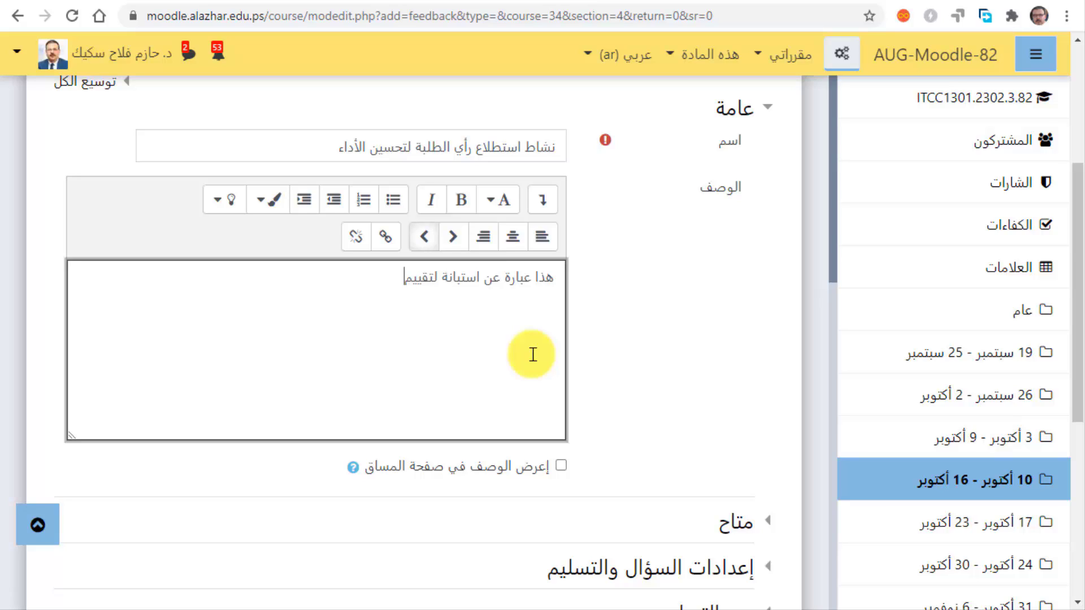
type(" الاداء في التعل")
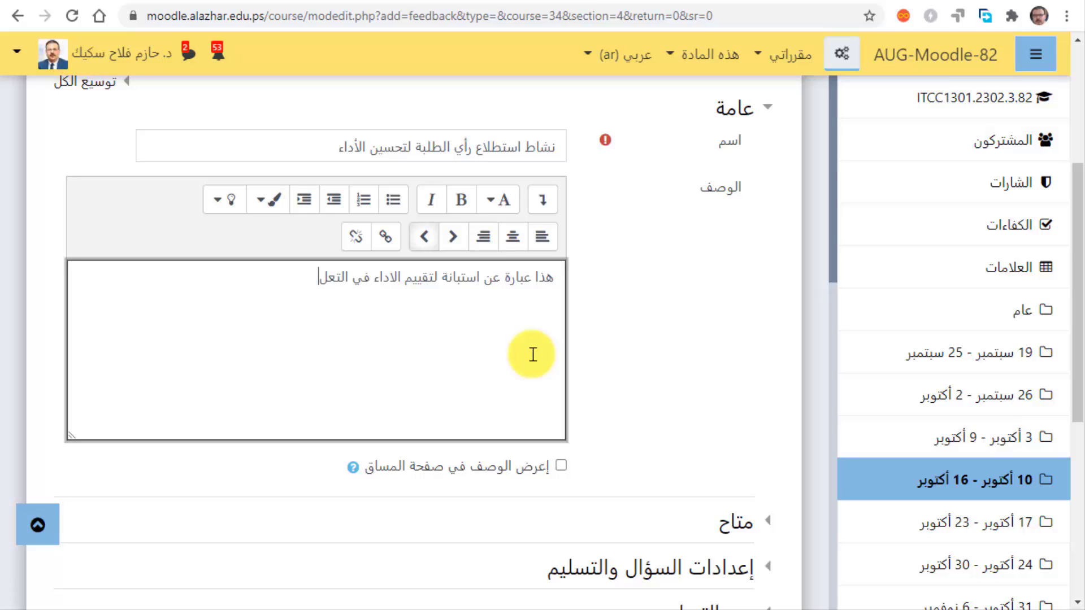
type("م عن بعد من خلال منصة موودل")
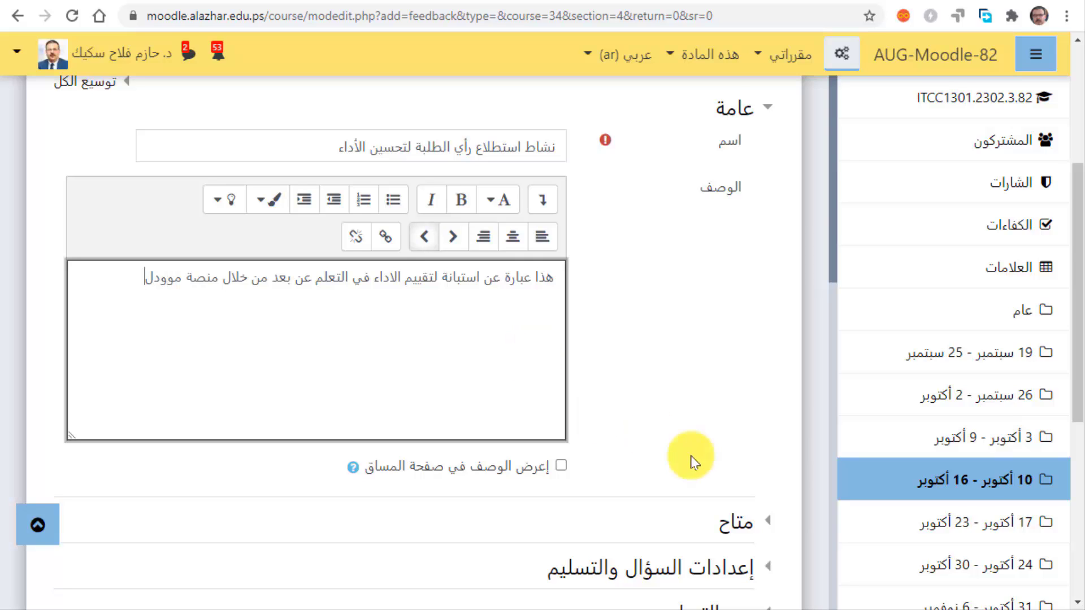
Step: Expand the availability settings (متاح) and examine the feedback's opening and closing date options
scroll(697, 390, "down", 2)
left_click(695, 295)
left_click(771, 446)
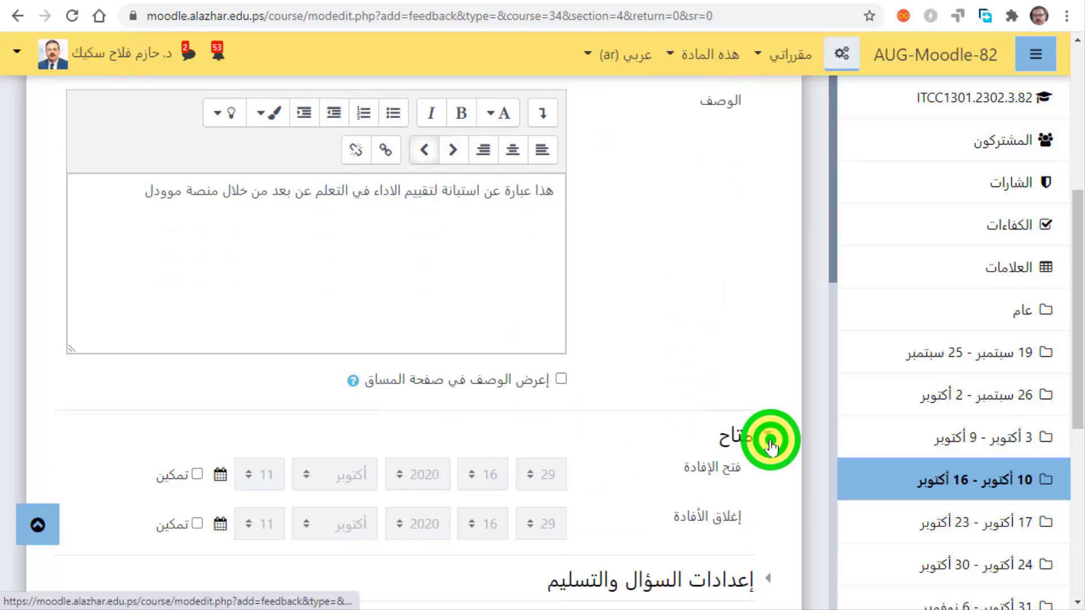
scroll(770, 443, "down", 3)
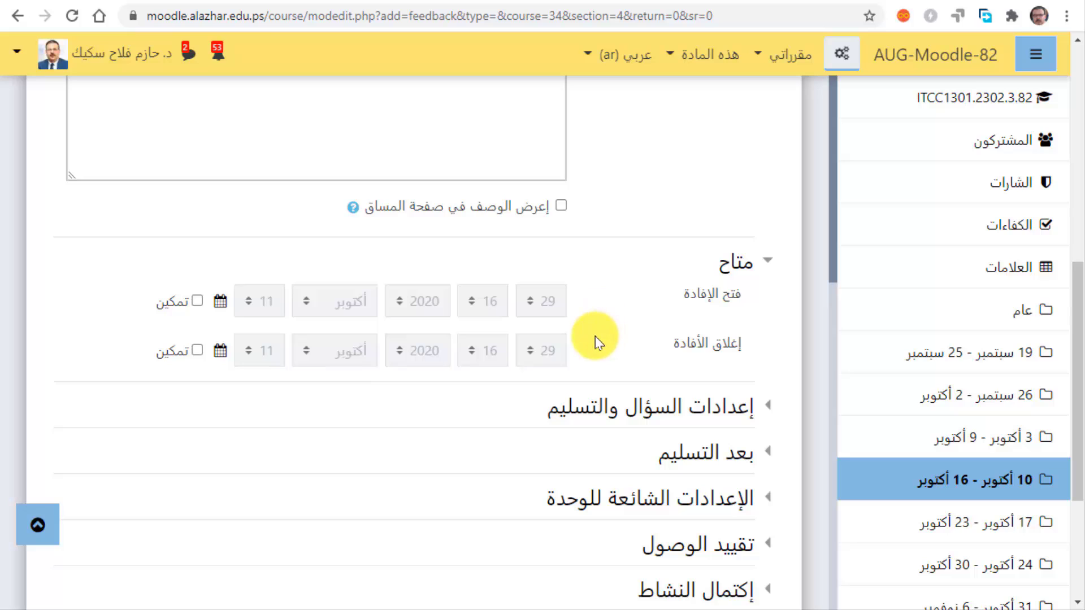
scroll(595, 337, "down", 1)
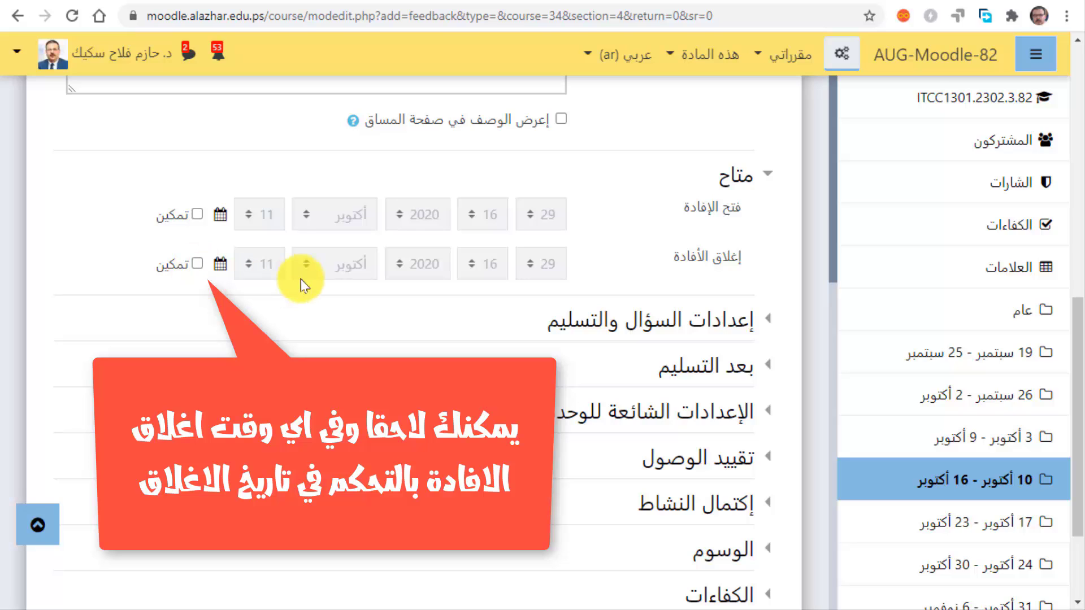
Step: In the question and submission settings, set user name recording to "سيتم تسجيل اسم المستخدم وعرضه مع الإجابات"
left_click(770, 321)
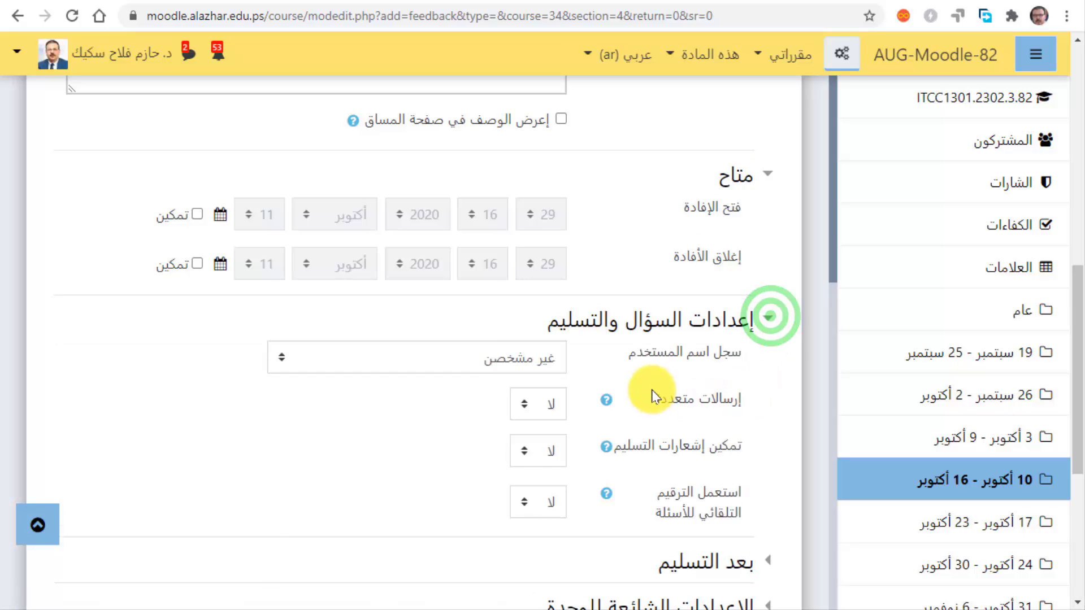
scroll(652, 396, "down", 1)
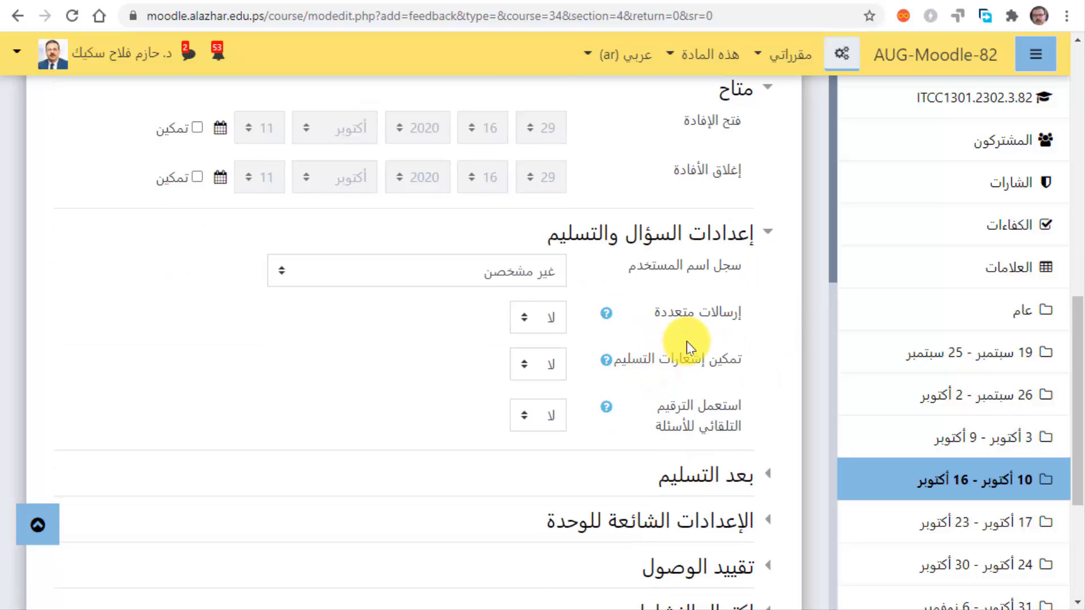
left_click(544, 277)
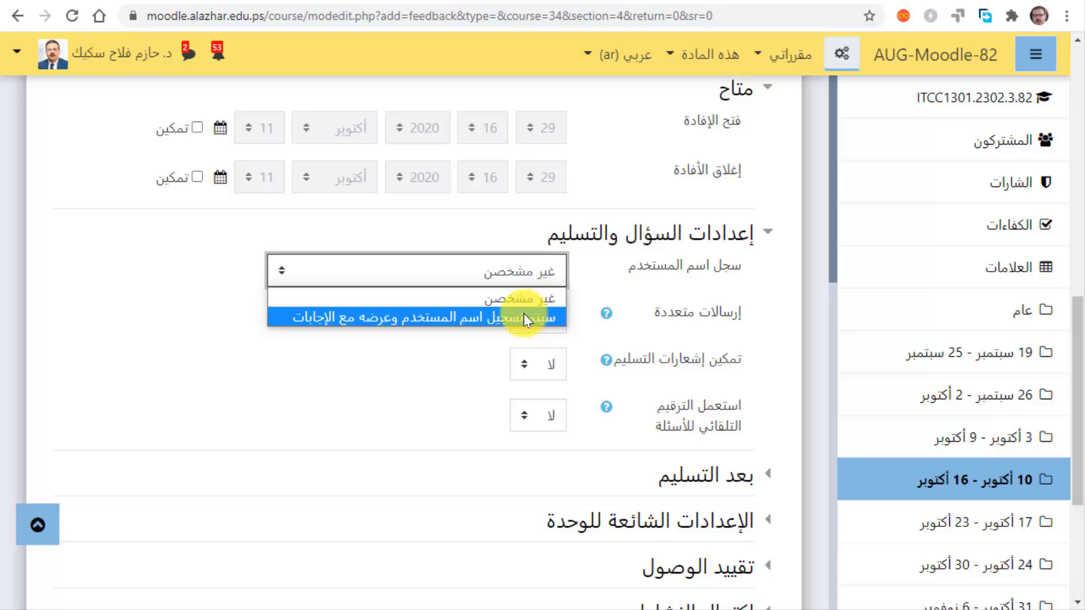
left_click(505, 314)
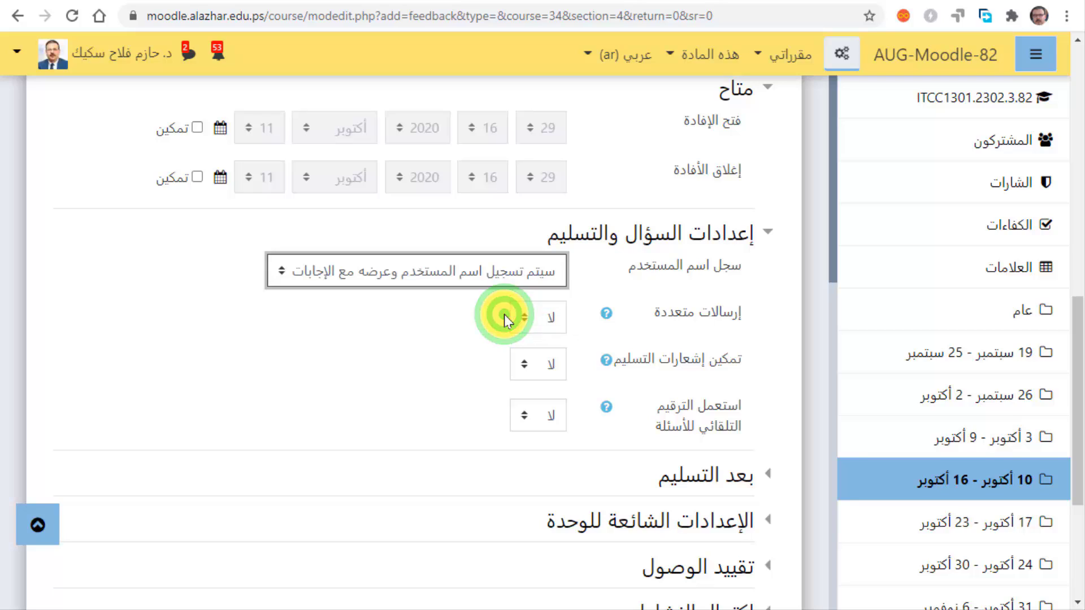
left_click(463, 321)
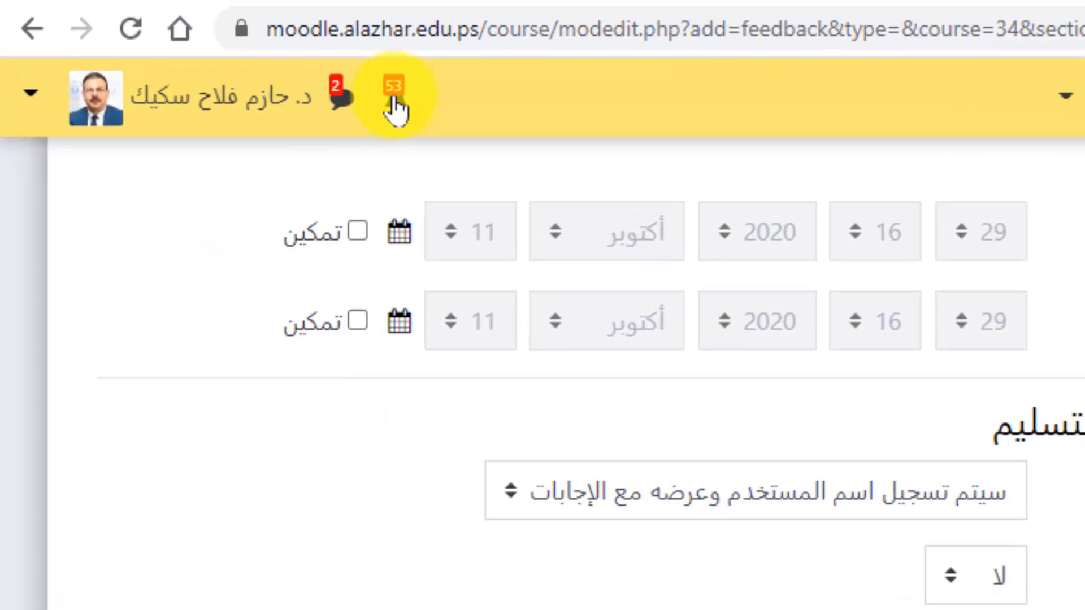
Step: Look at the site's notifications list and set submission notifications (تمكين إشعارات التسليم) to نعم
left_click(391, 97)
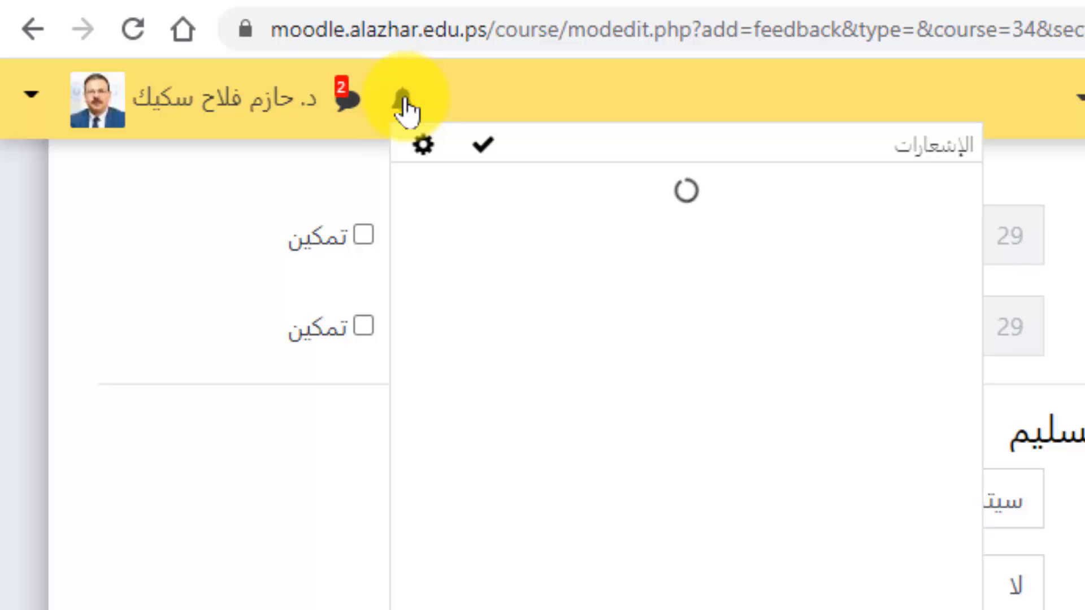
left_click(343, 571)
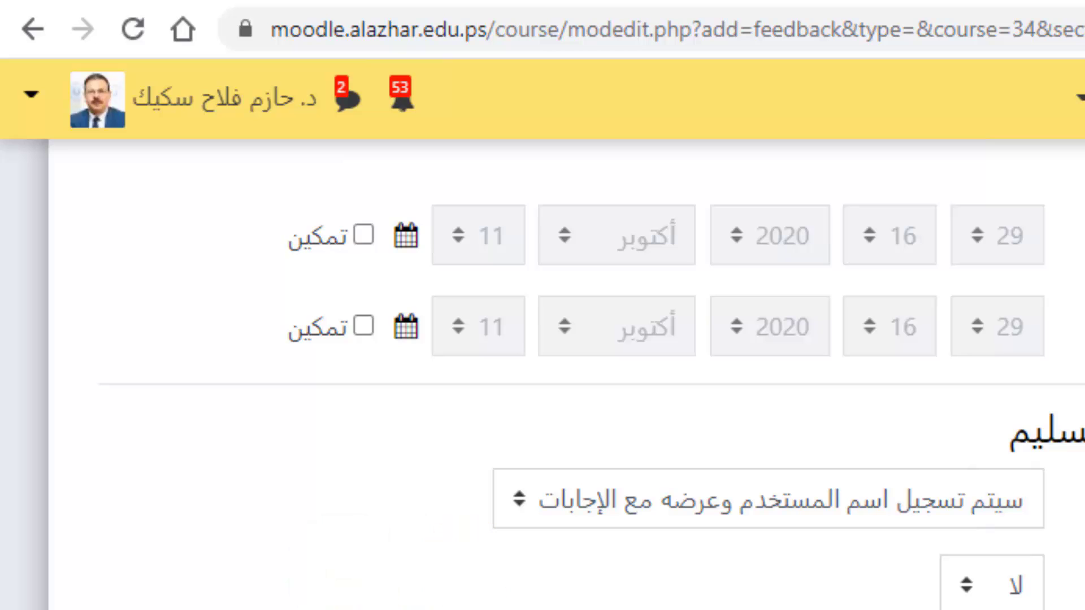
left_click(758, 516)
left_click(763, 574)
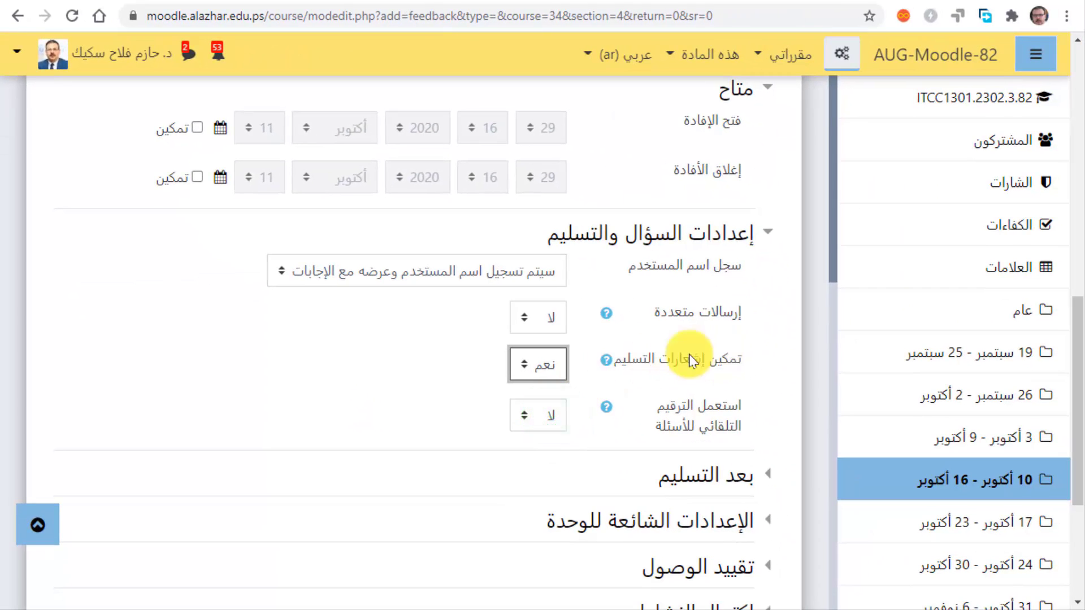
left_click(473, 365)
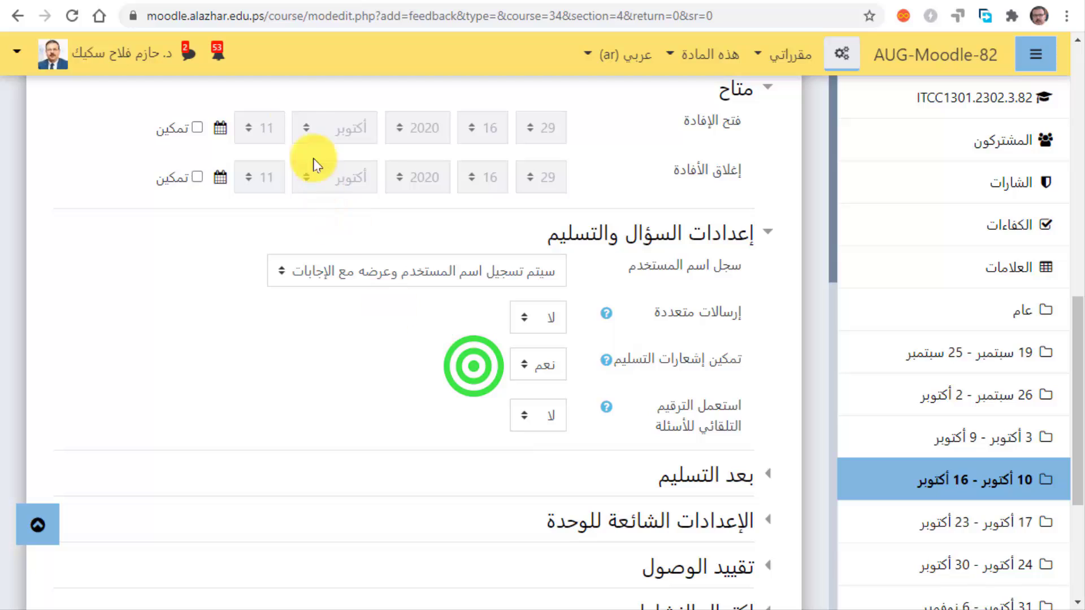
Step: In the after-submission settings (بعد التسليم), enter "شكرا على مشاركتك" as the page shown after submitting (الصفحة بعد الإرسال)
scroll(459, 389, "down", 2)
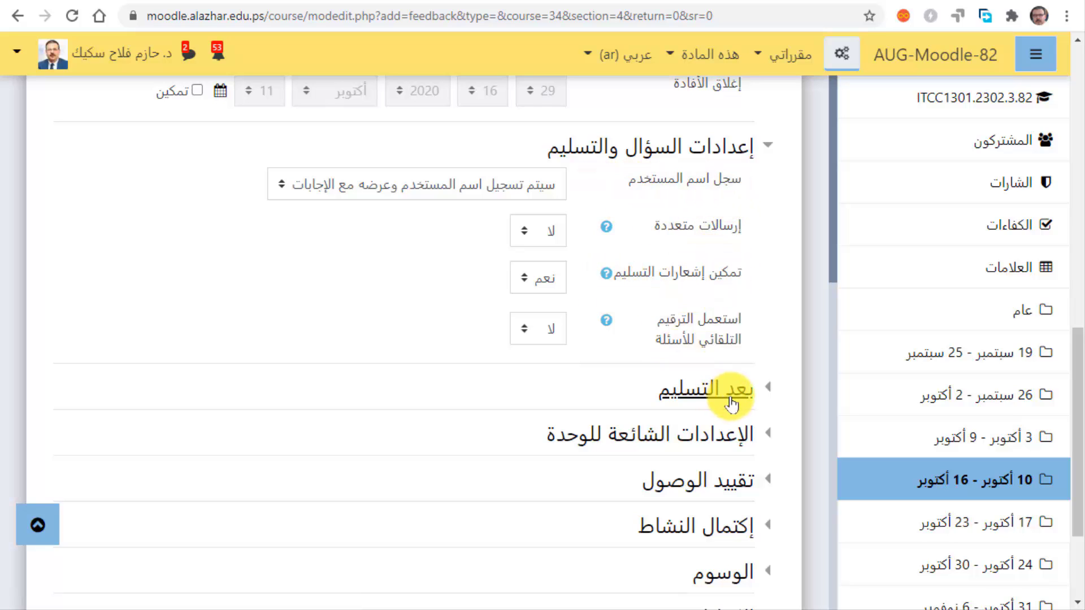
scroll(757, 373, "down", 3)
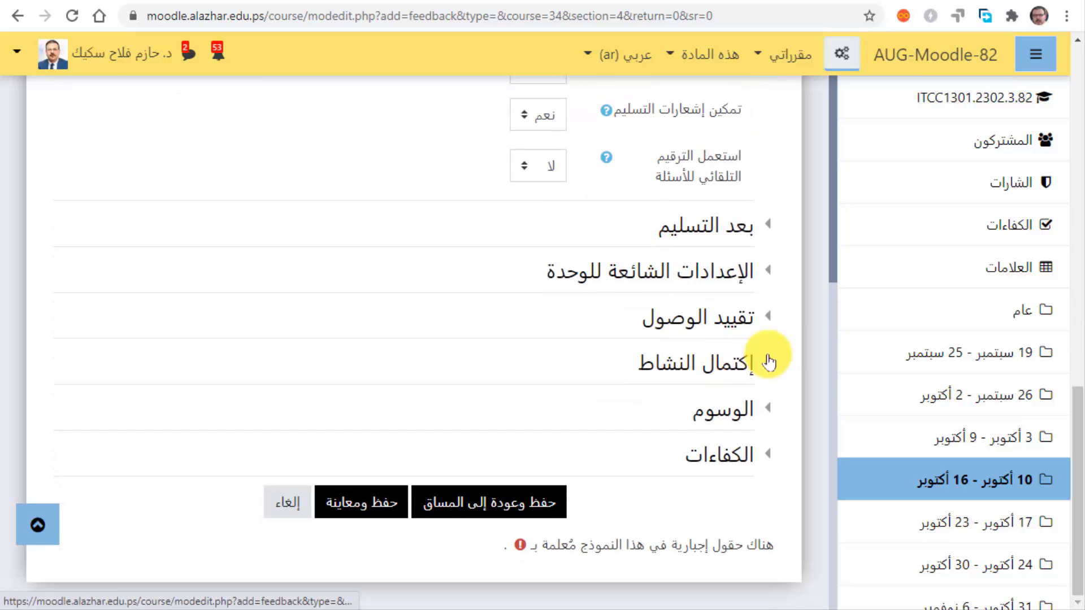
left_click(767, 229)
left_click(520, 432)
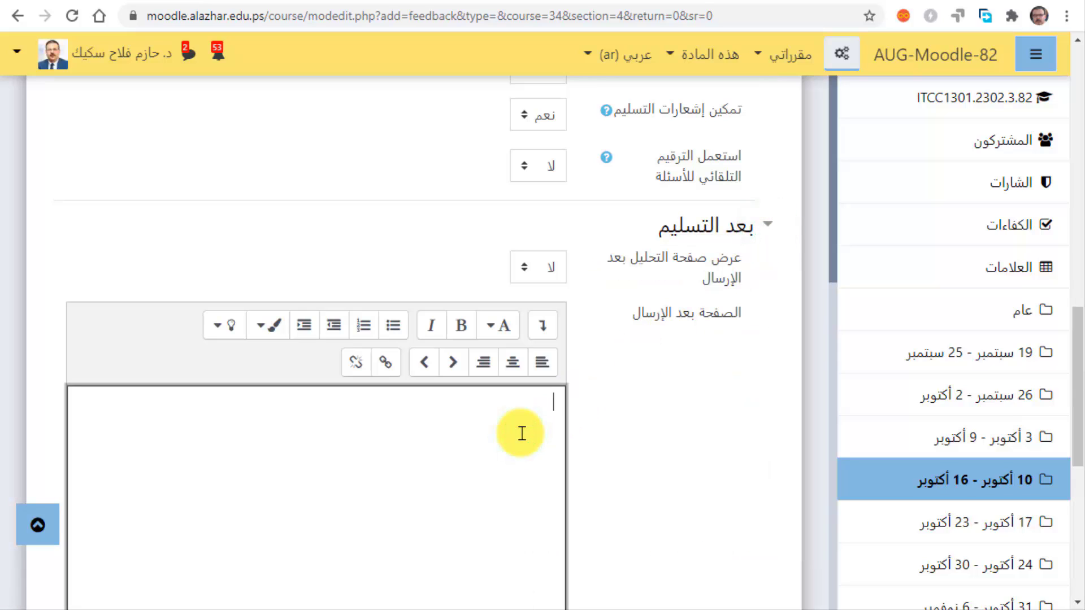
type("شكرا عل بمش")
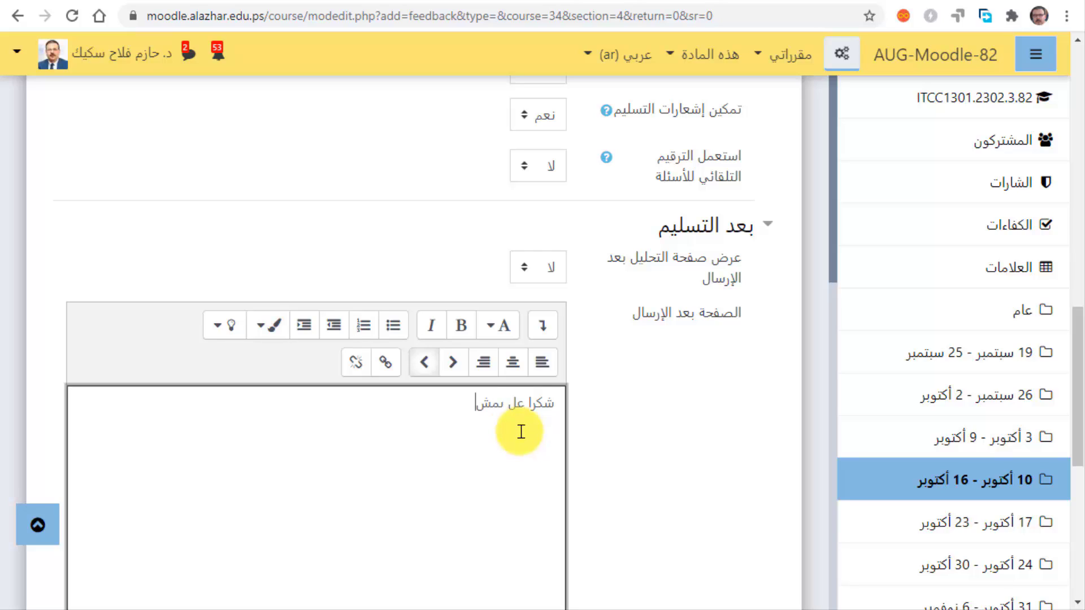
key("BackSpace")
key("BackSpace")
key("BackSpace")
key("BackSpace")
type("ى مشاركتك")
scroll(518, 431, "down", 3)
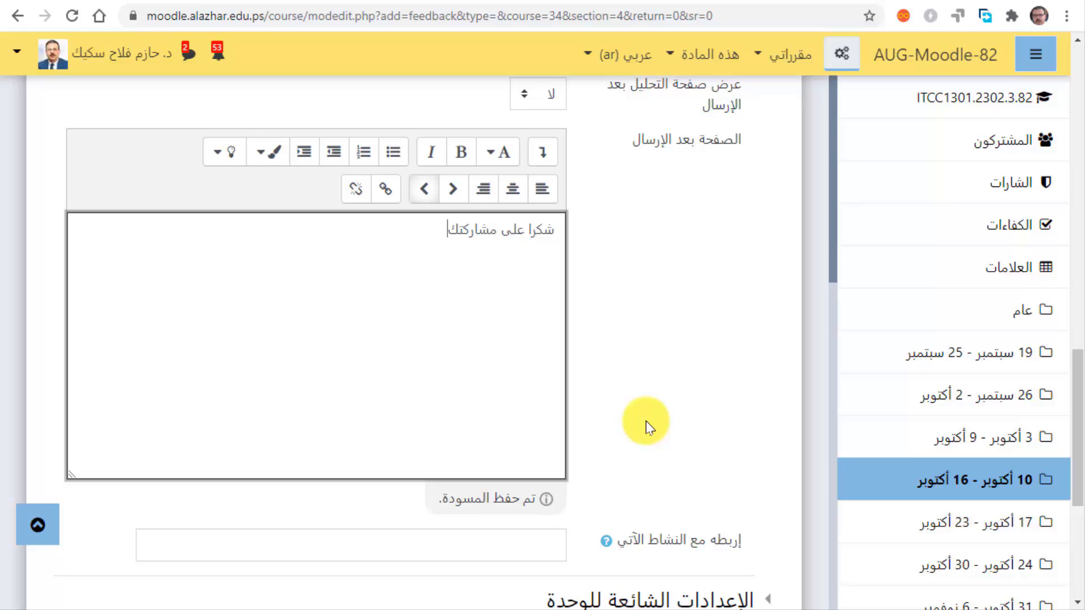
Step: Examine the option for linking the feedback to a following activity (إربطه مع النشاط الآتي)
scroll(646, 421, "down", 3)
left_click(556, 371)
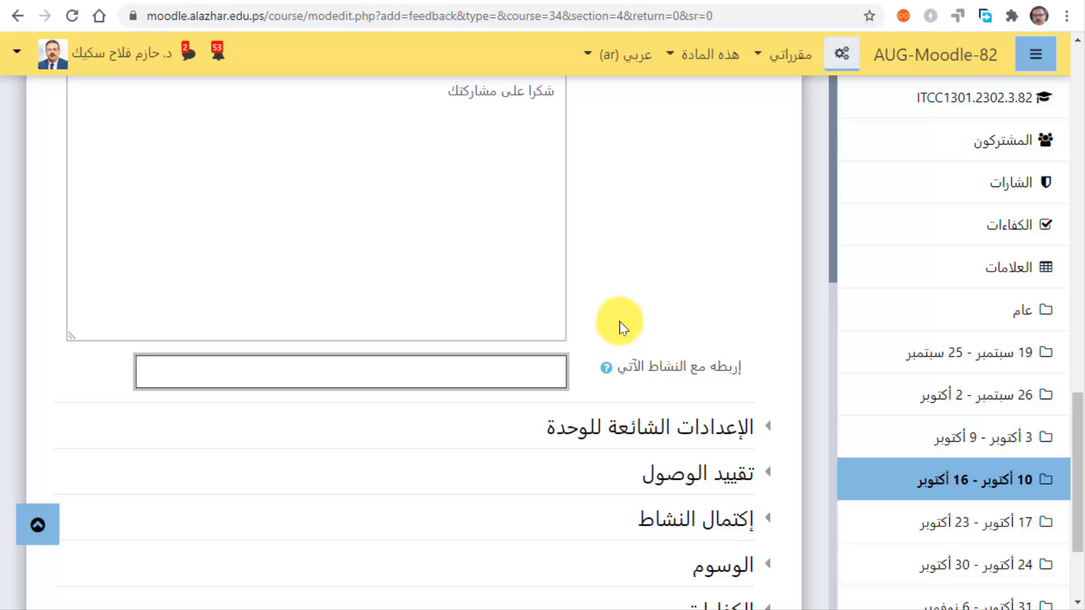
left_click(632, 281)
scroll(633, 281, "down", 3)
scroll(636, 287, "up", 3)
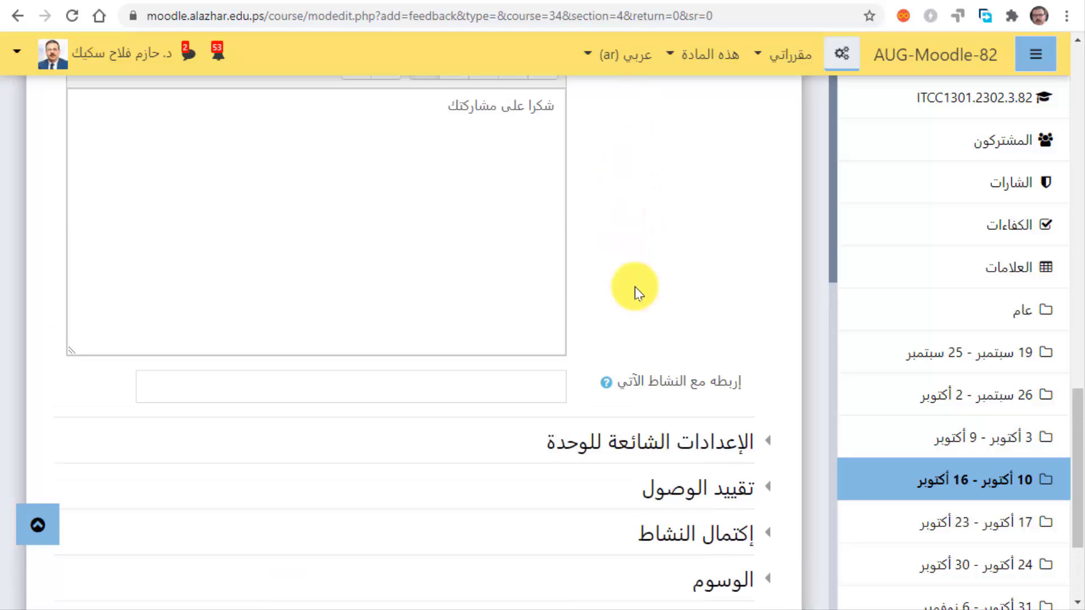
Step: In the activity completion settings (إكتمال النشاط), set completion tracking to "إظهار النشاط كمكتمل عند تحقق الشروط"
scroll(680, 321, "down", 2)
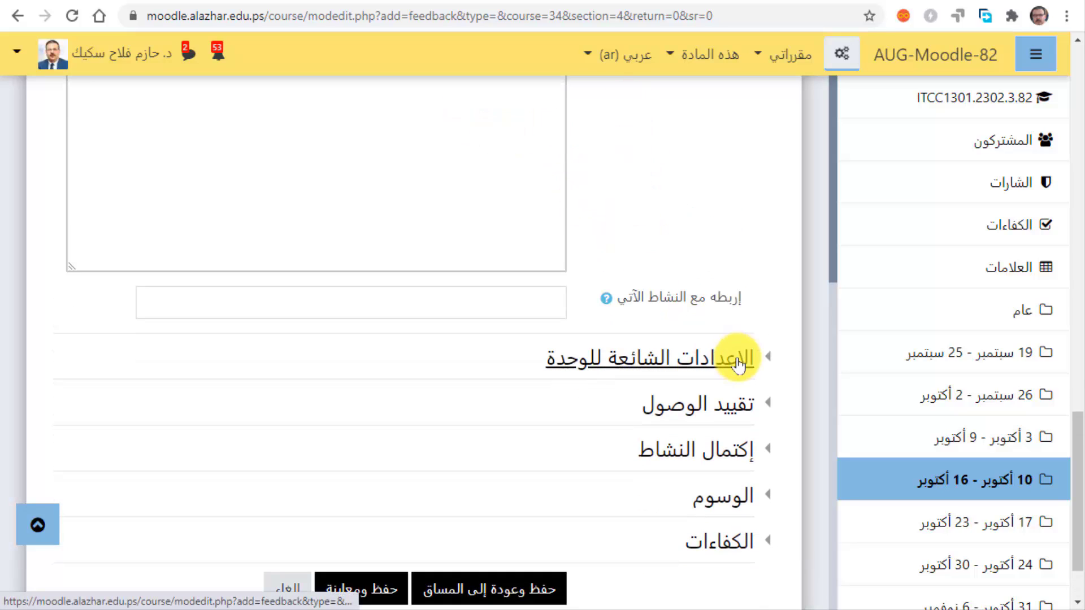
scroll(738, 364, "down", 2)
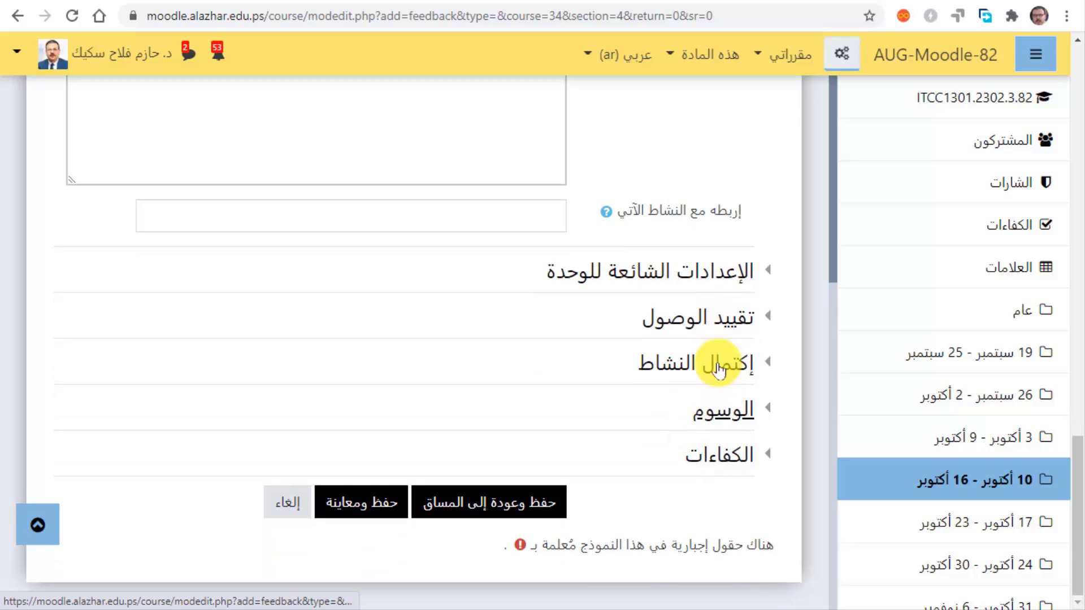
left_click(770, 364)
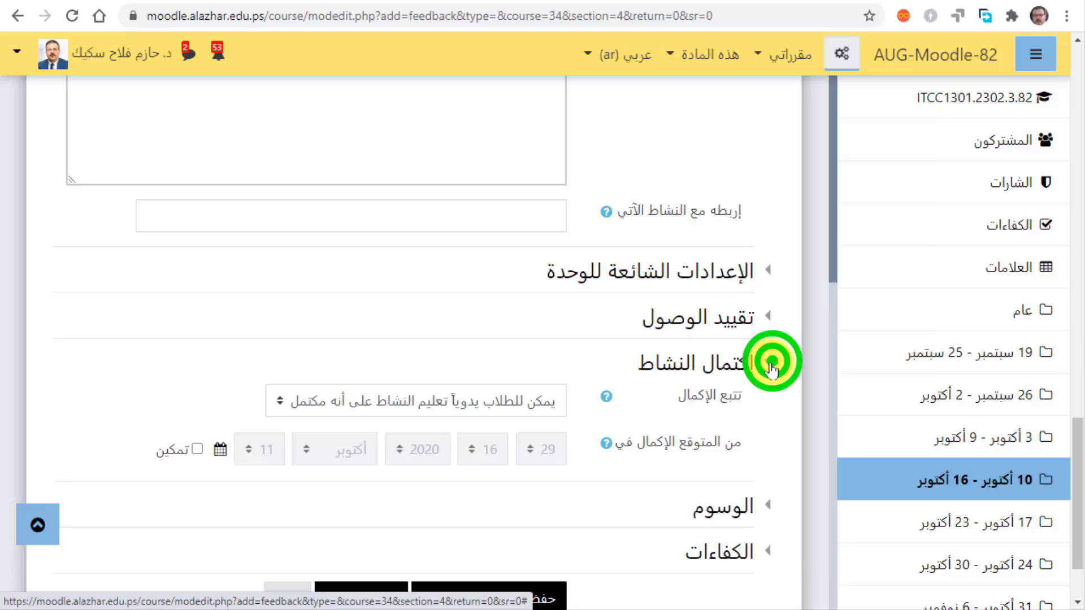
left_click(503, 401)
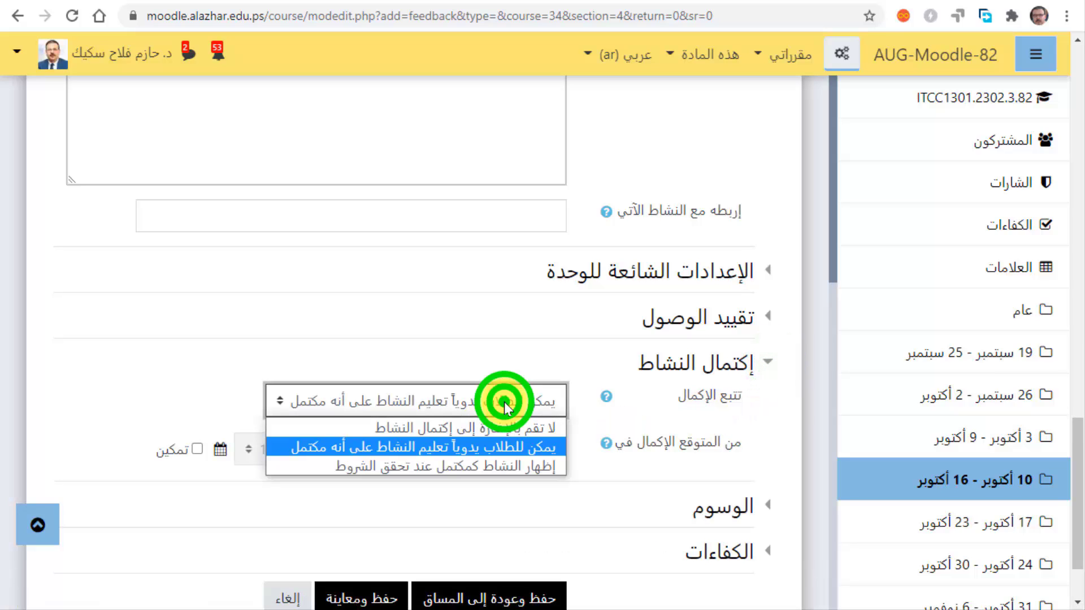
left_click(497, 464)
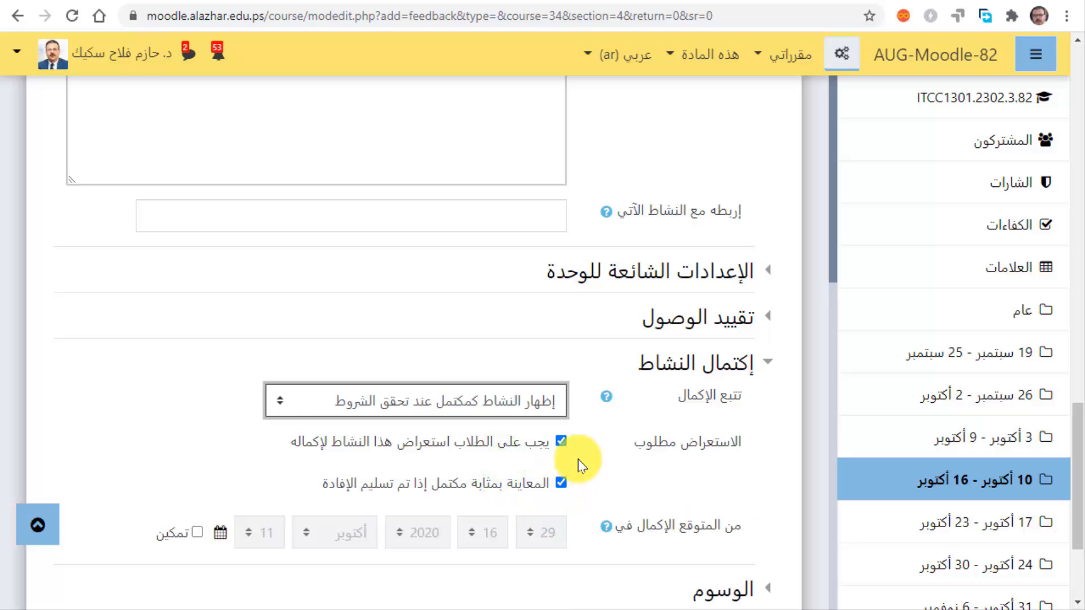
scroll(578, 460, "down", 2)
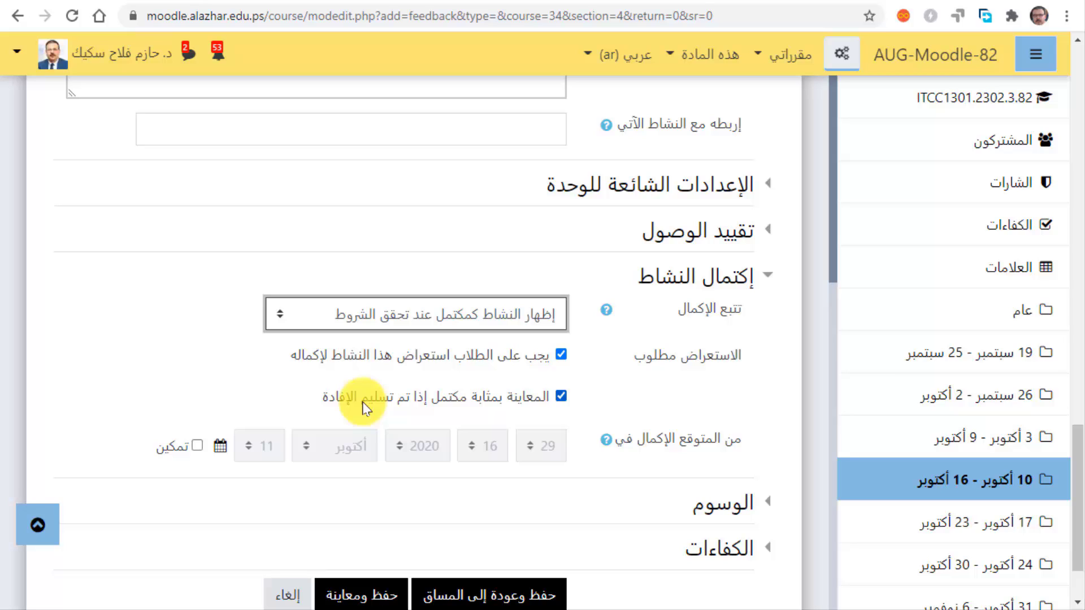
scroll(595, 509, "down", 2)
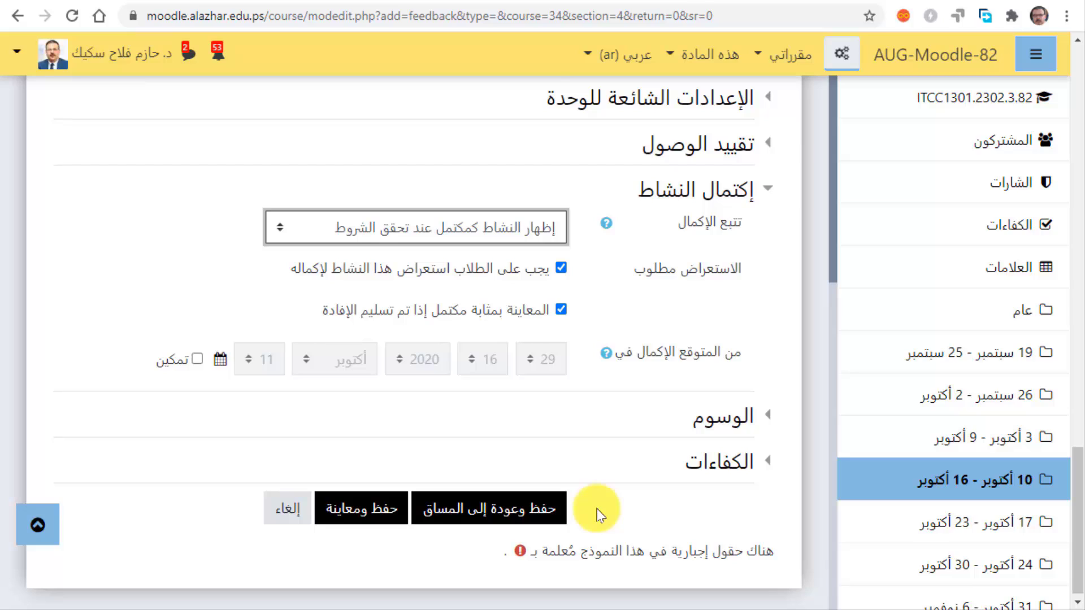
Step: Save the feedback activity, return to the course and locate it in the 10–16 October week
left_click(556, 518)
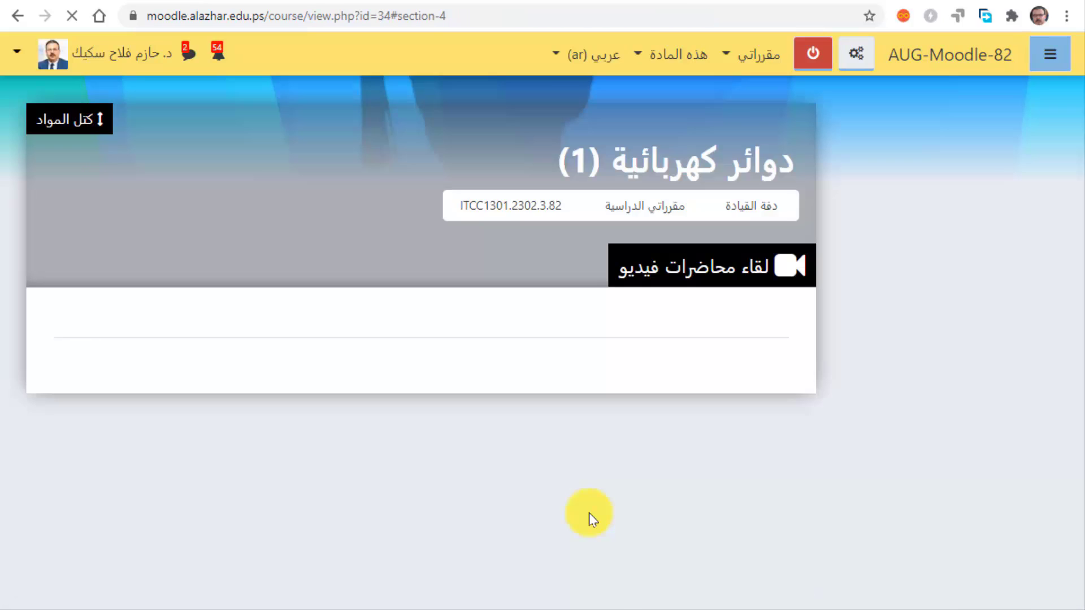
scroll(746, 445, "down", 8)
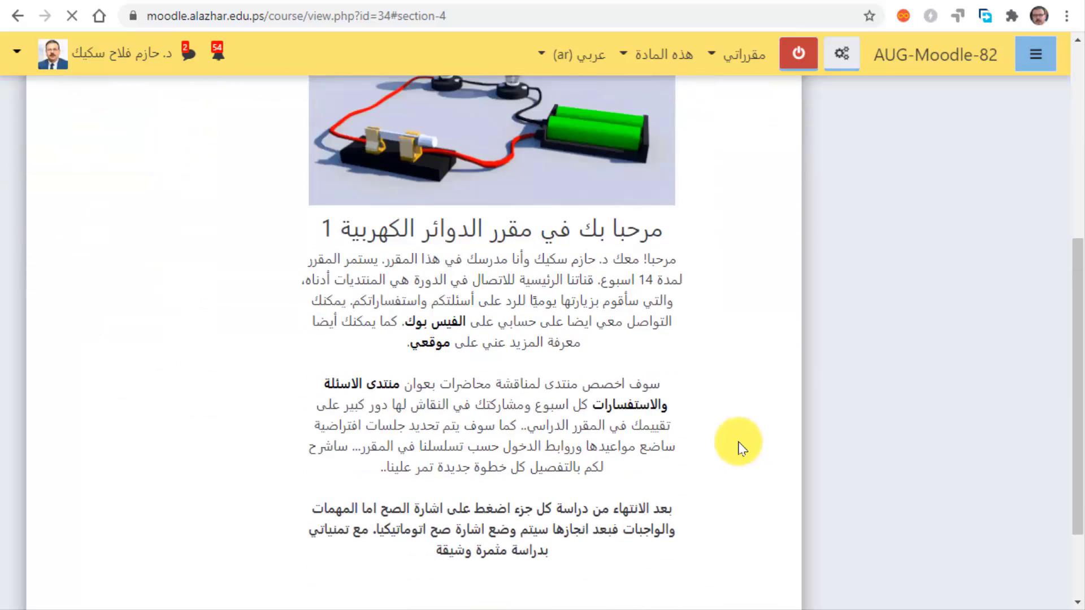
scroll(740, 448, "down", 15)
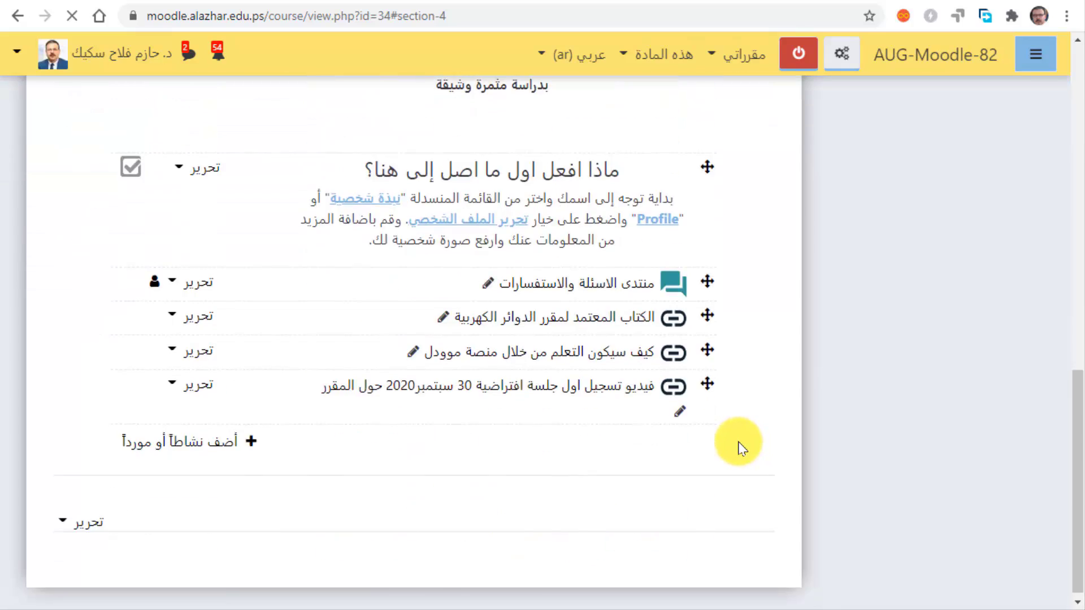
scroll(740, 449, "down", 7)
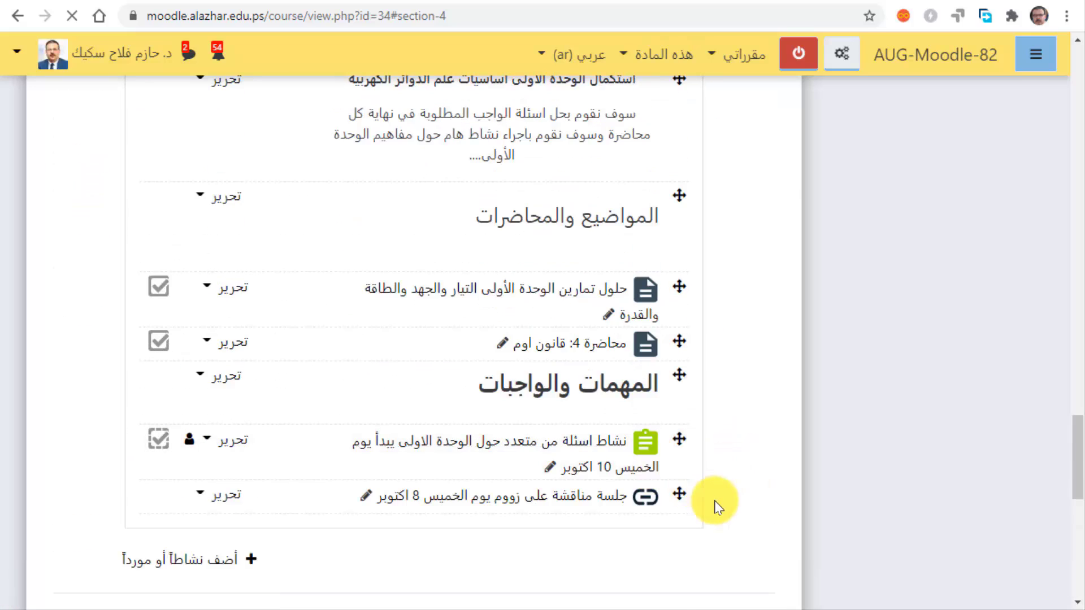
scroll(734, 477, "down", 10)
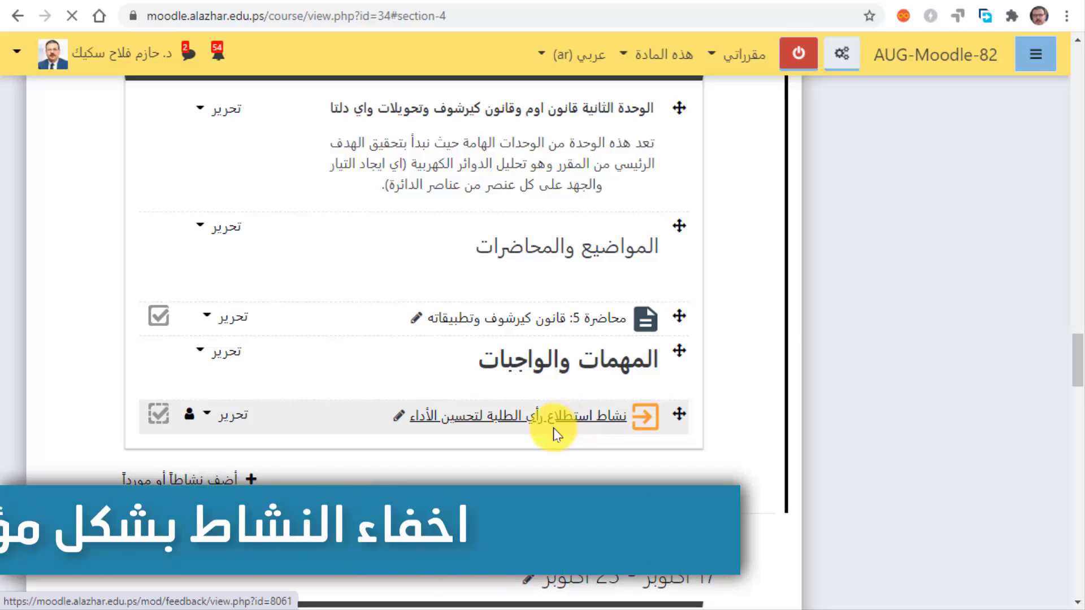
Step: Hide the activity "نشاط استطلاع رأي الطلبة لتحسين الأداء" from students
left_click(207, 419)
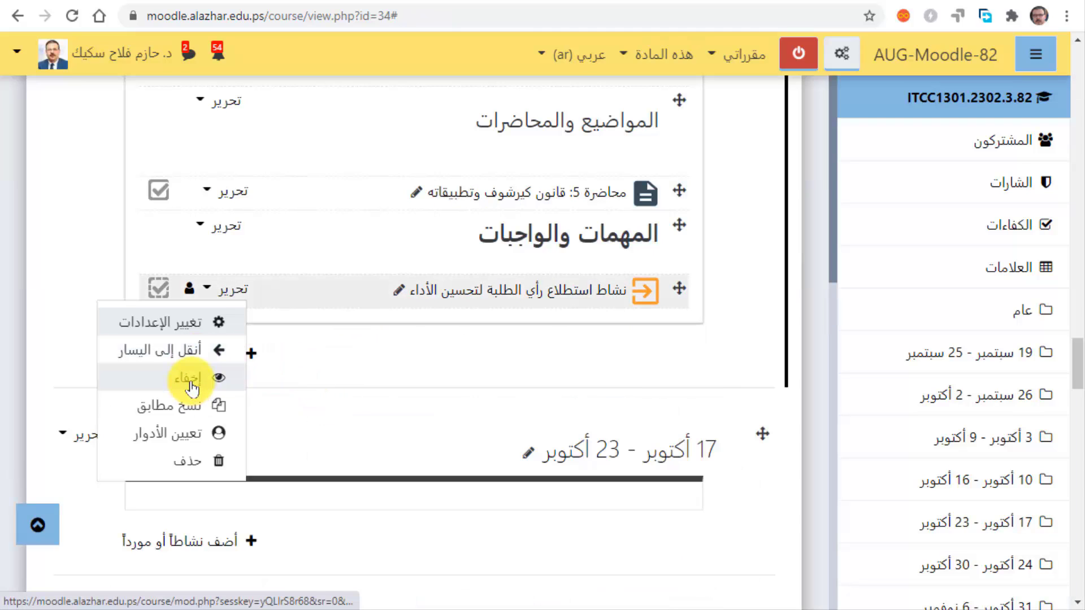
left_click(190, 382)
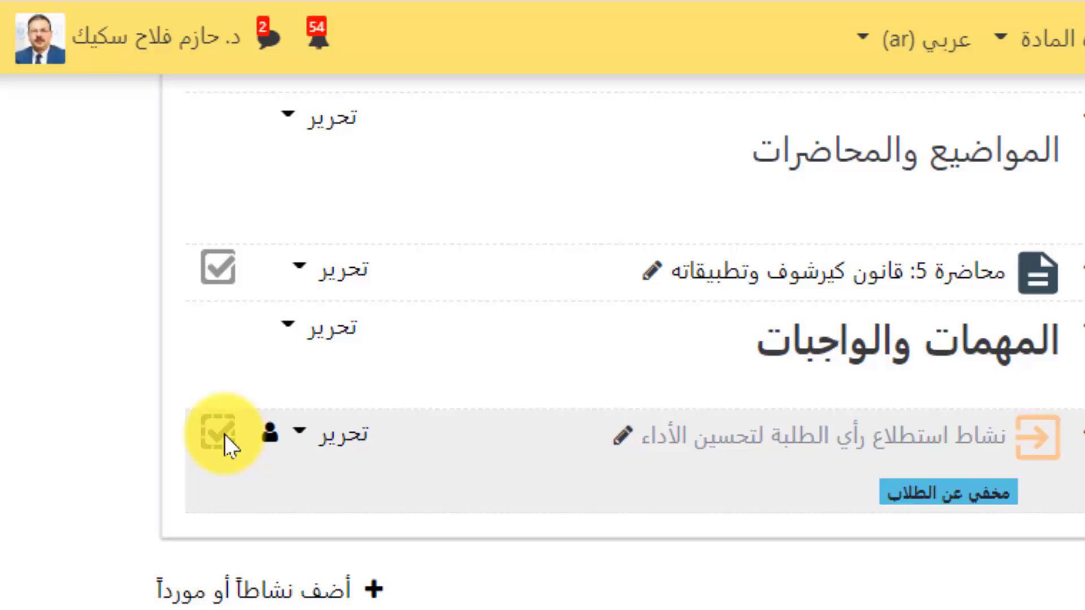
mouse_move(223, 438)
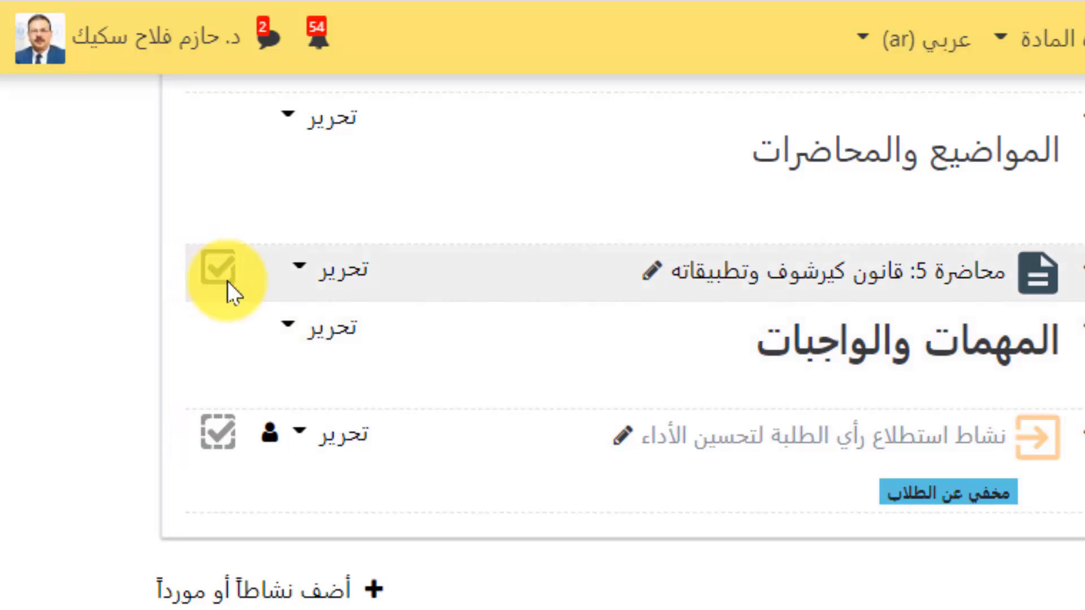
mouse_move(227, 281)
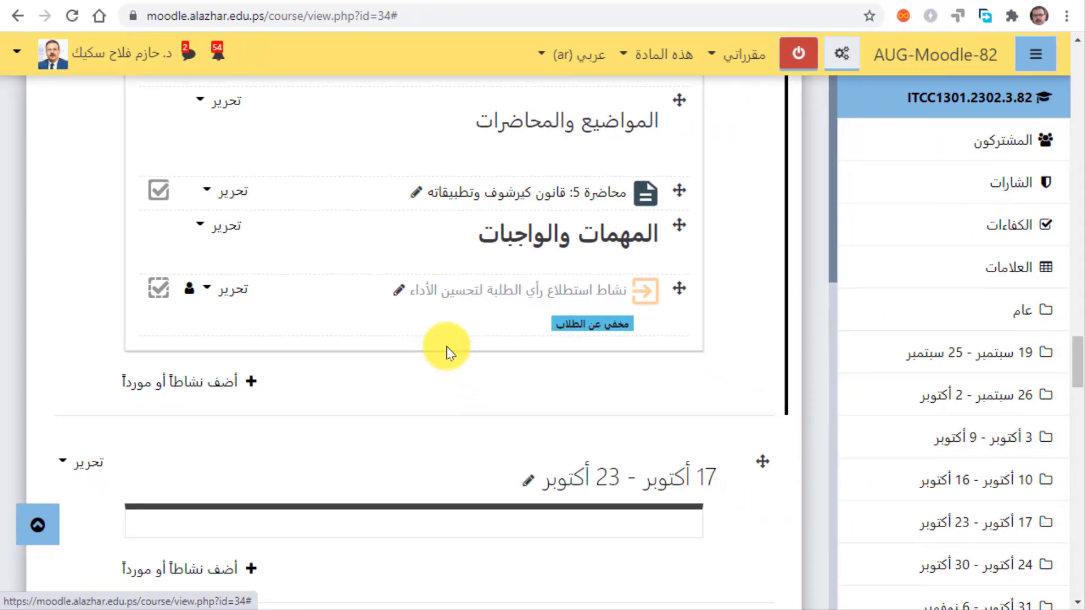
Step: Open the feedback activity's question editing page (تحرير الأسئلة) and start a new multiple-choice question (متعدد الخيارات)
left_click(509, 294)
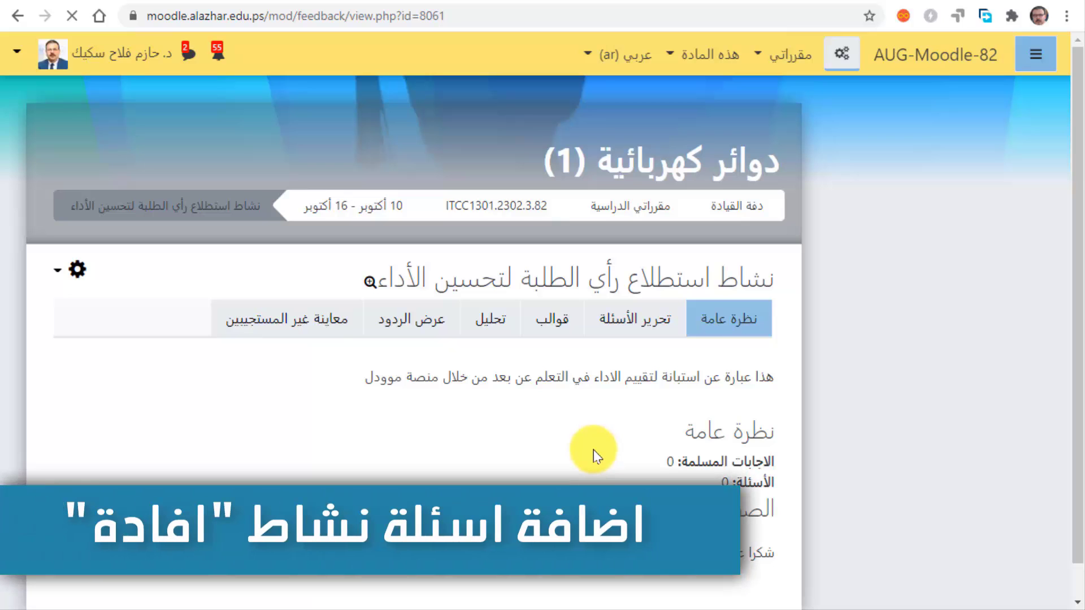
scroll(593, 450, "down", 1)
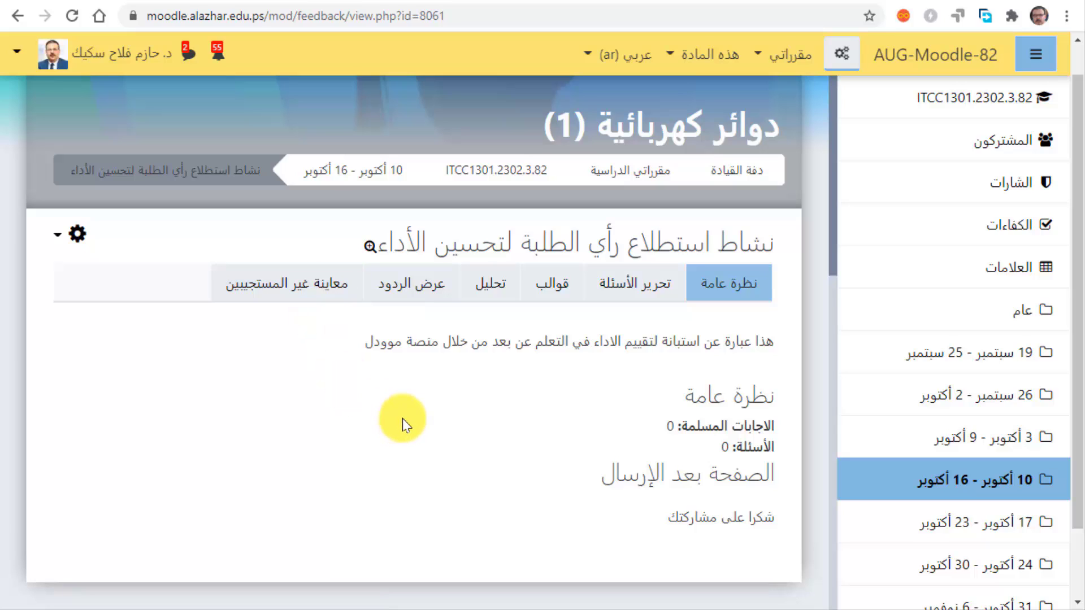
left_click(632, 273)
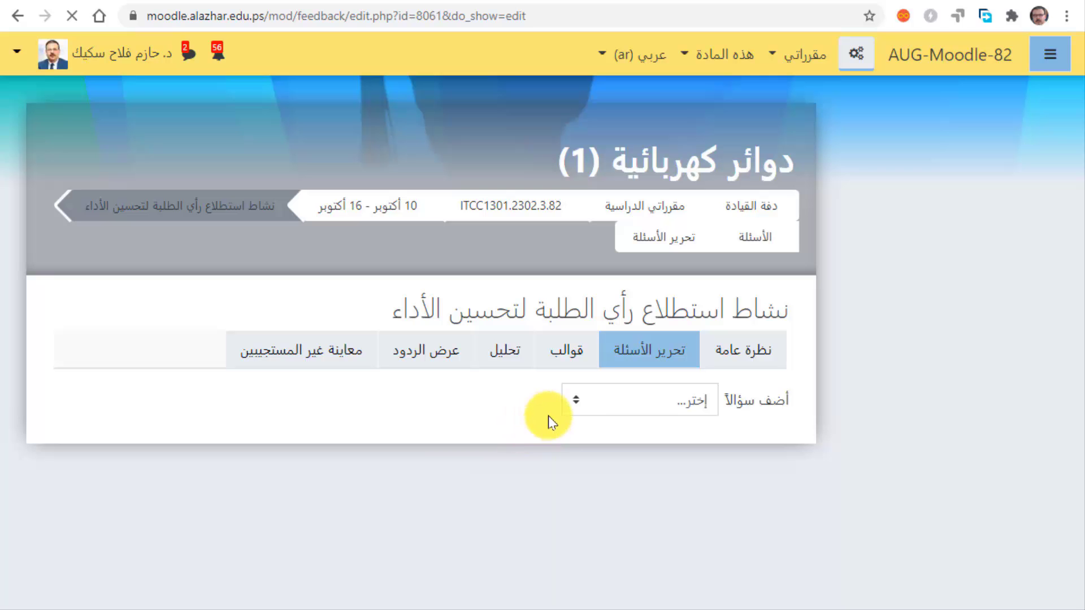
left_click(574, 405)
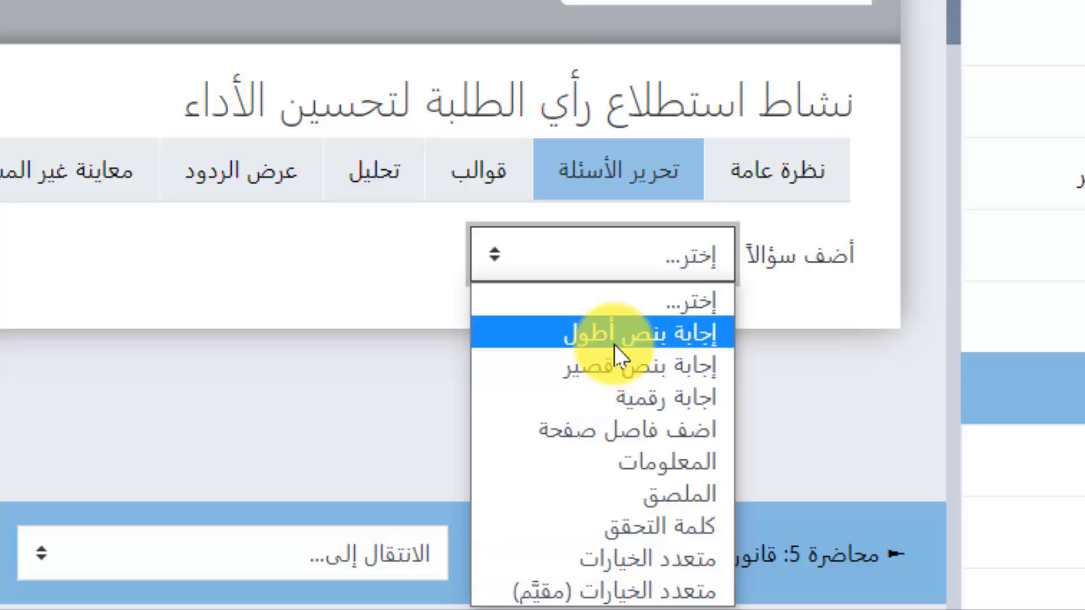
left_click(619, 562)
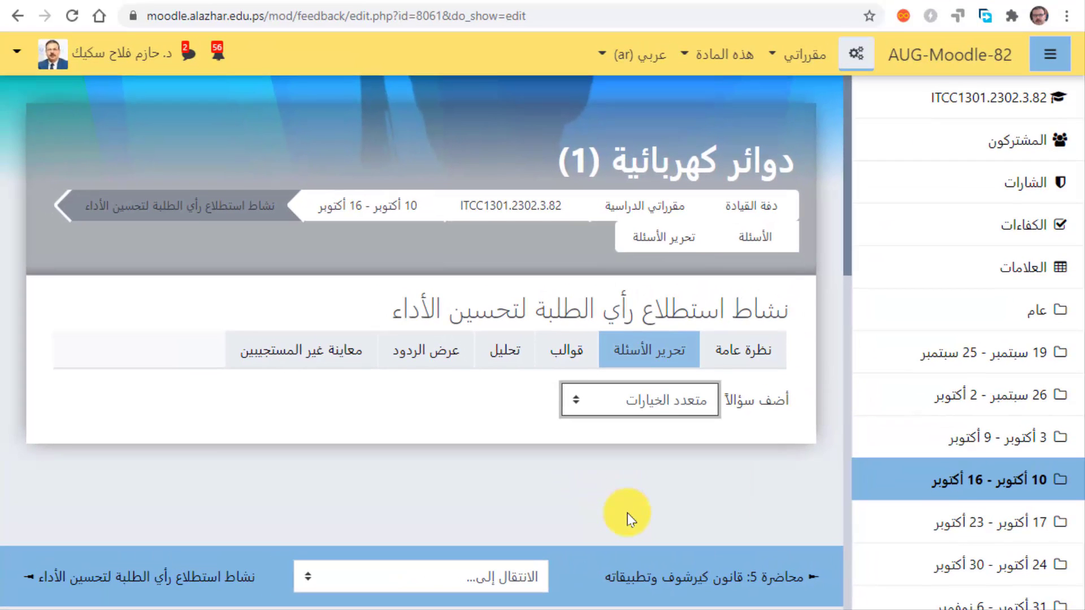
left_click(628, 497)
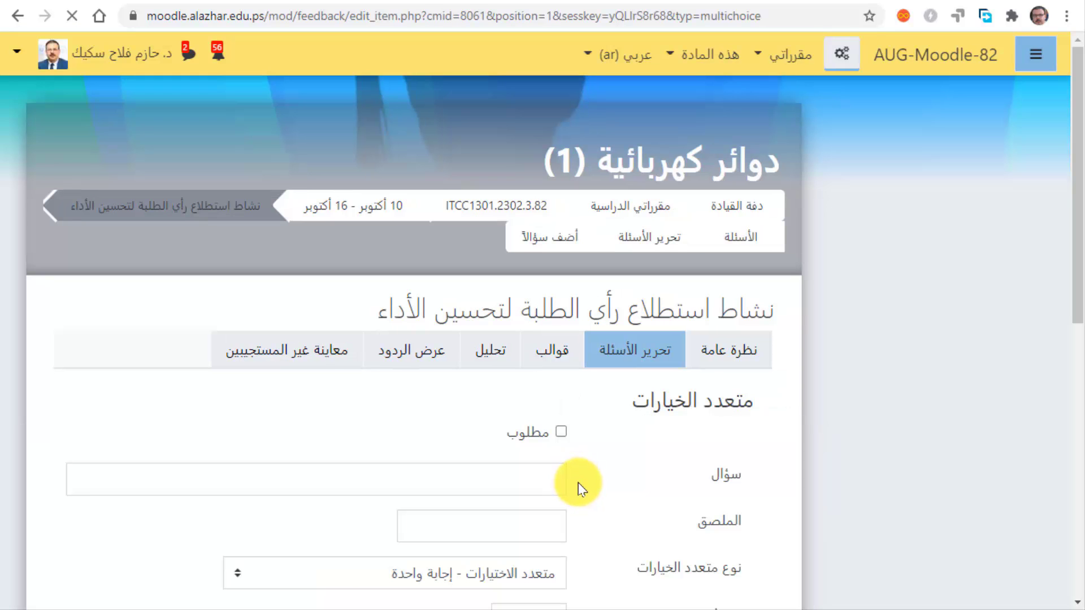
Step: Mark the multiple-choice question as required (مطلوب) and enter the question text "معدل طرح المحاضرات خلال الاسبوع"
left_click(561, 432)
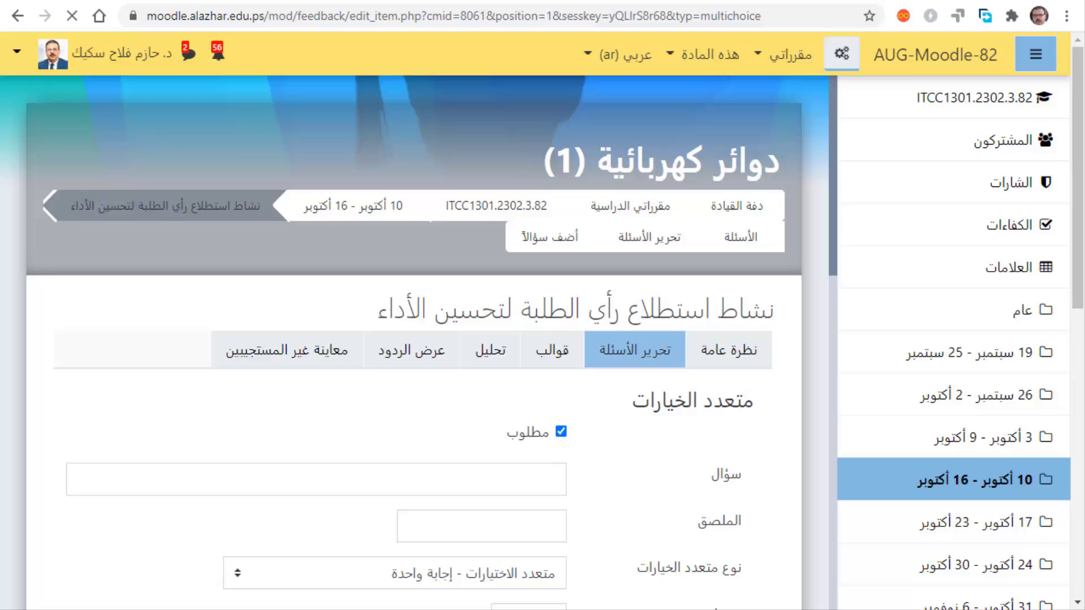
scroll(400, 448, "down", 2)
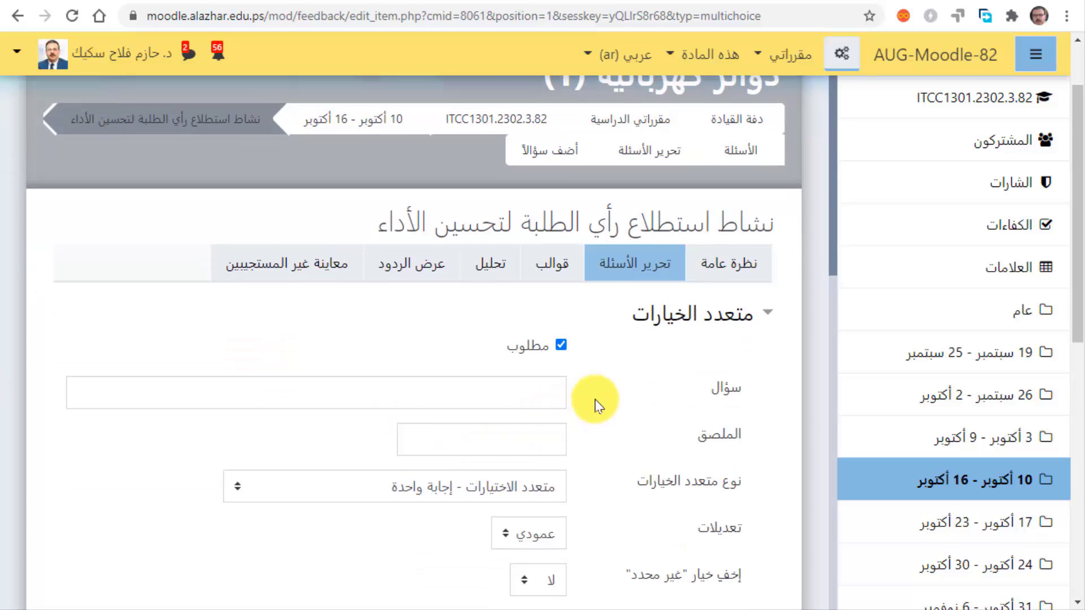
left_click(545, 392)
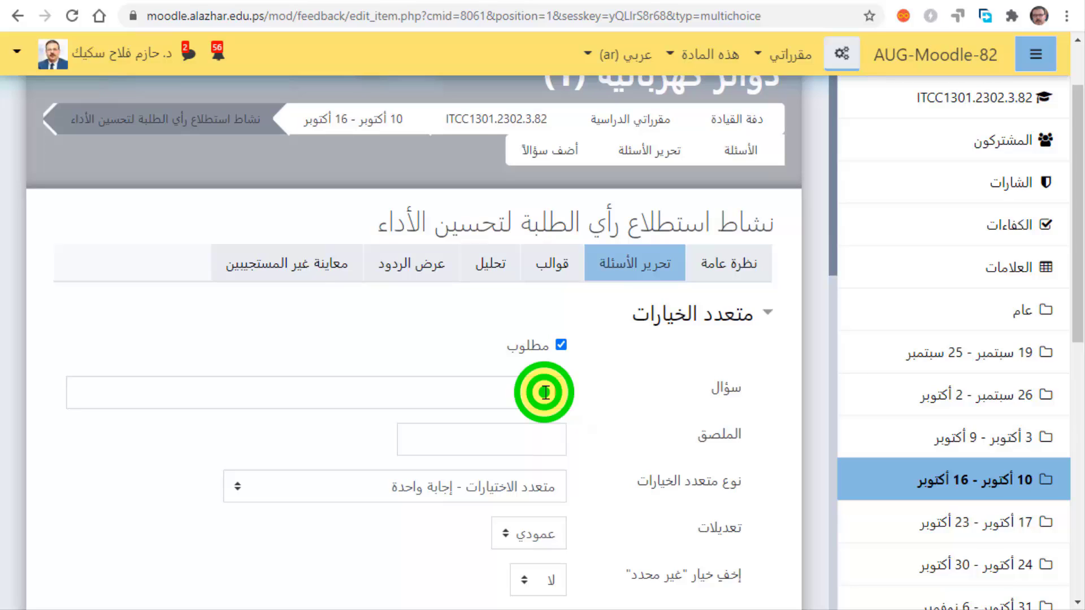
type("معدل طرح المحاضرات خلال الاسبوع")
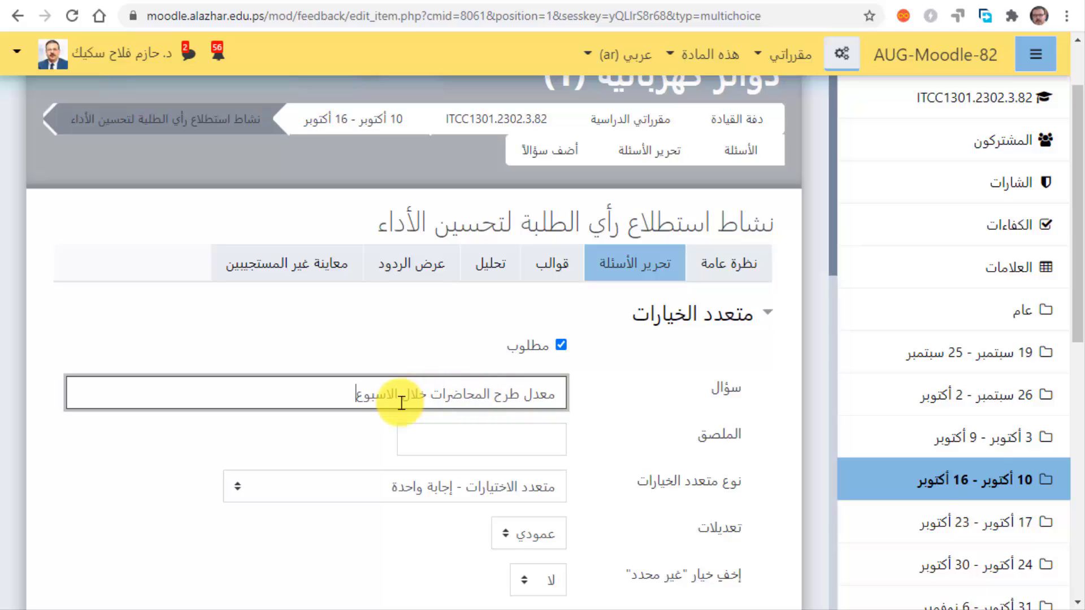
scroll(375, 404, "down", 1)
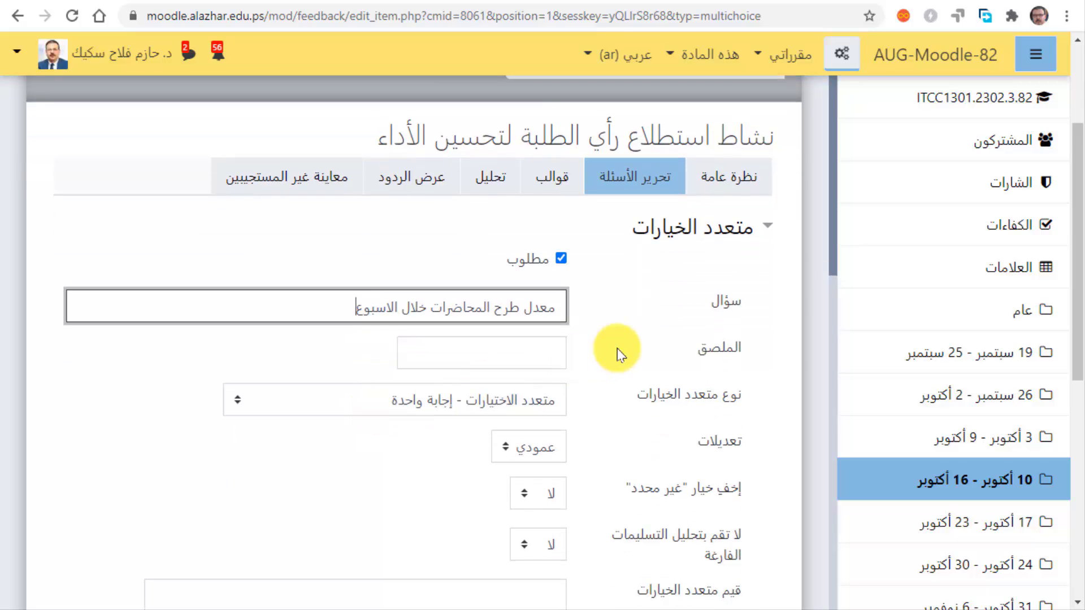
scroll(568, 345, "down", 1)
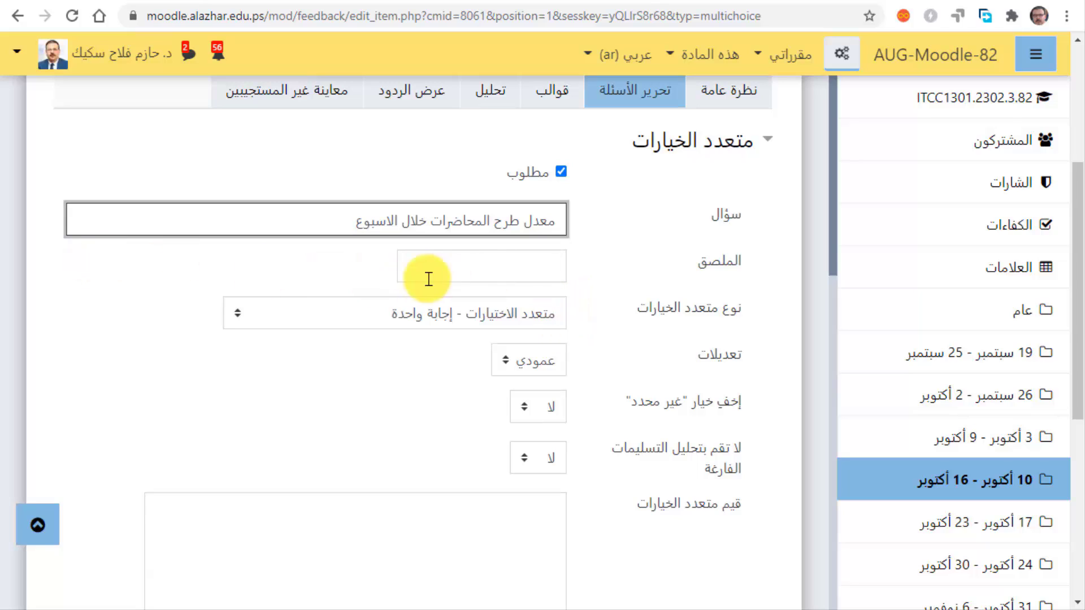
Step: Keep the question as single-answer with vertical layout (عمودي) and set the hide "غير محدد" option to نعم
left_click(520, 314)
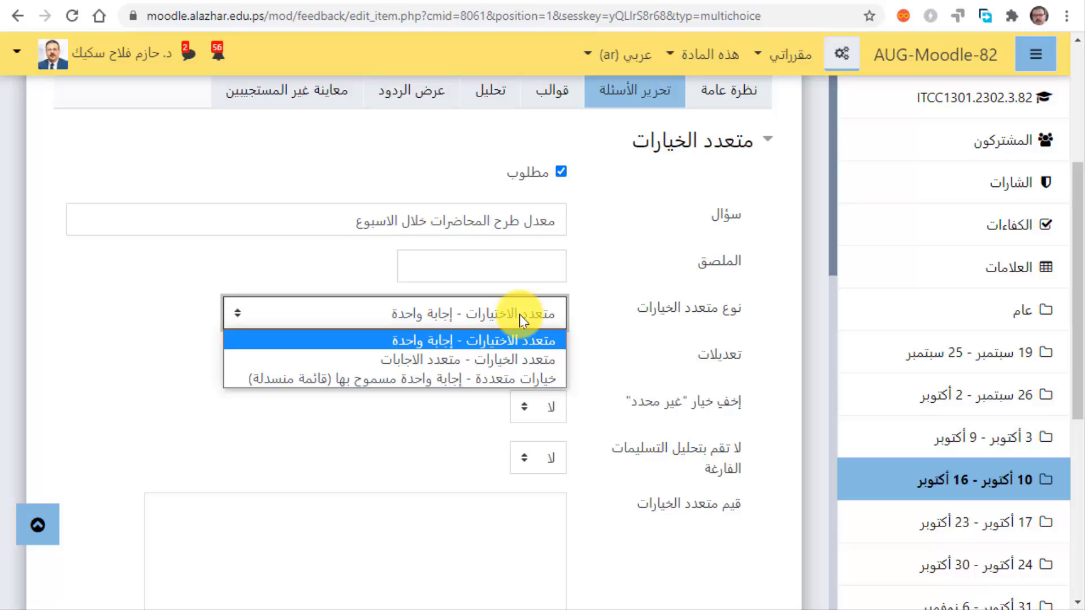
left_click(586, 276)
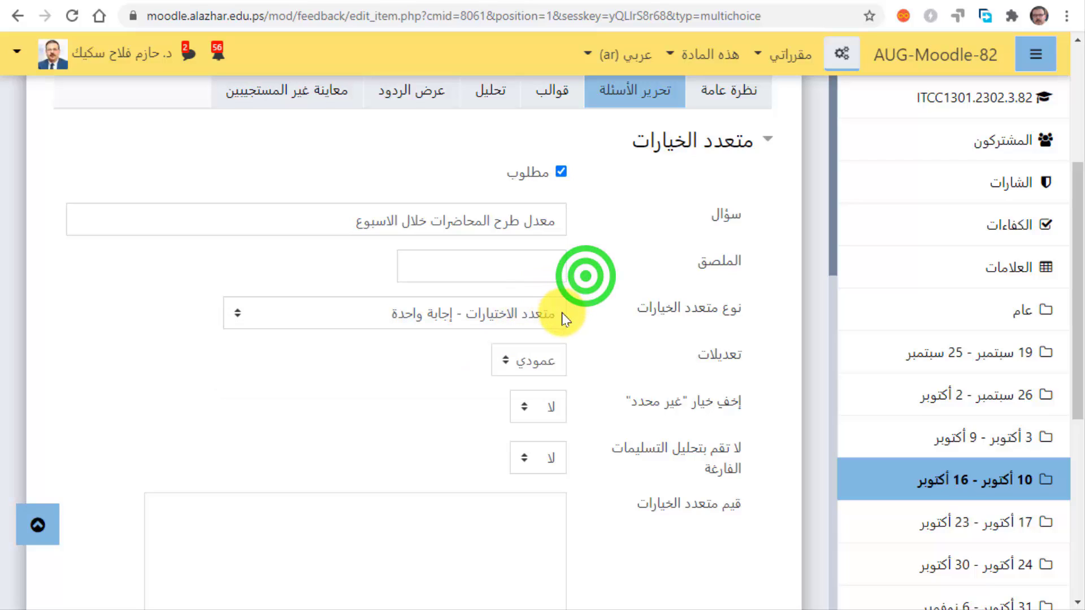
scroll(579, 356, "down", 2)
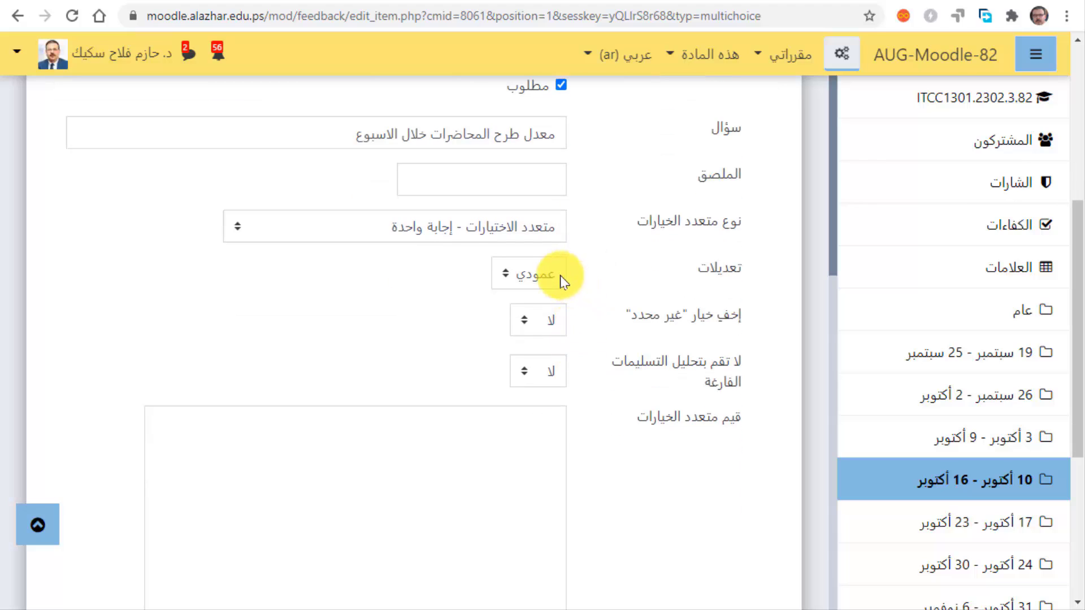
left_click(561, 276)
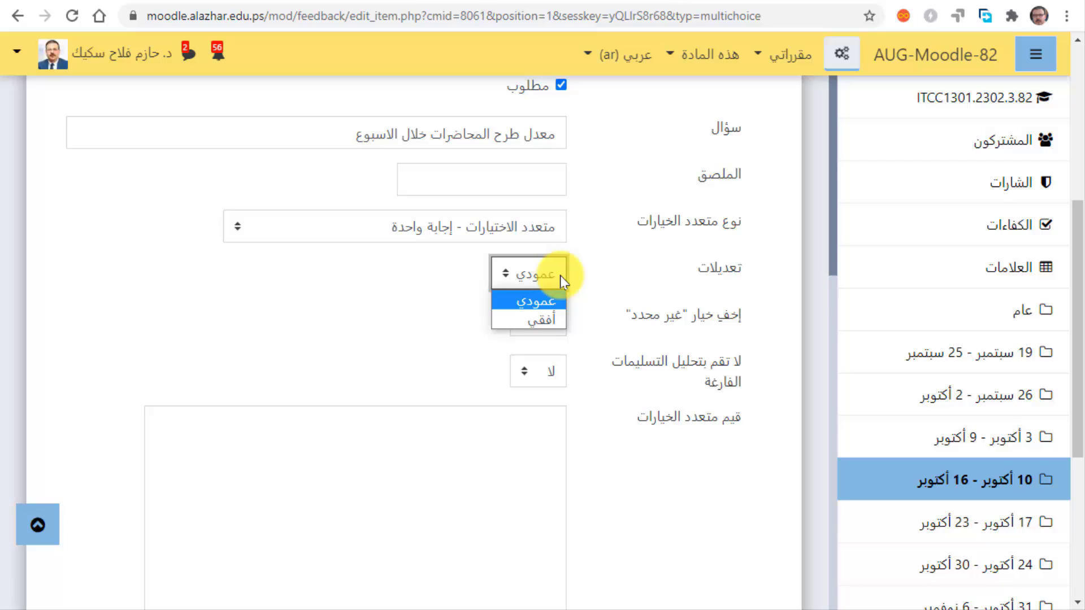
left_click(583, 290)
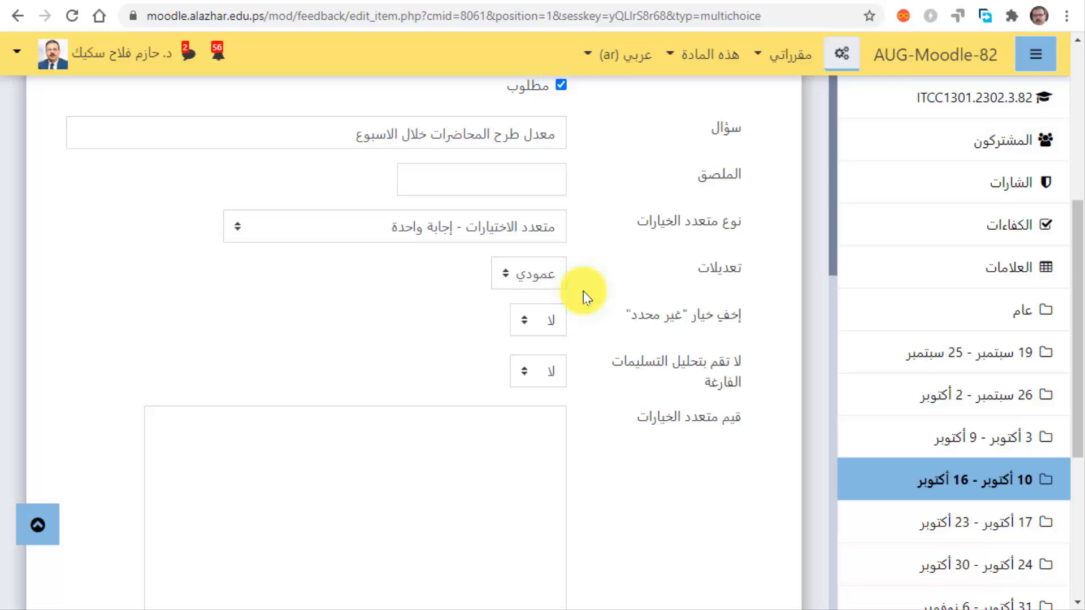
scroll(648, 214, "down", 2)
scroll(673, 222, "up", 1)
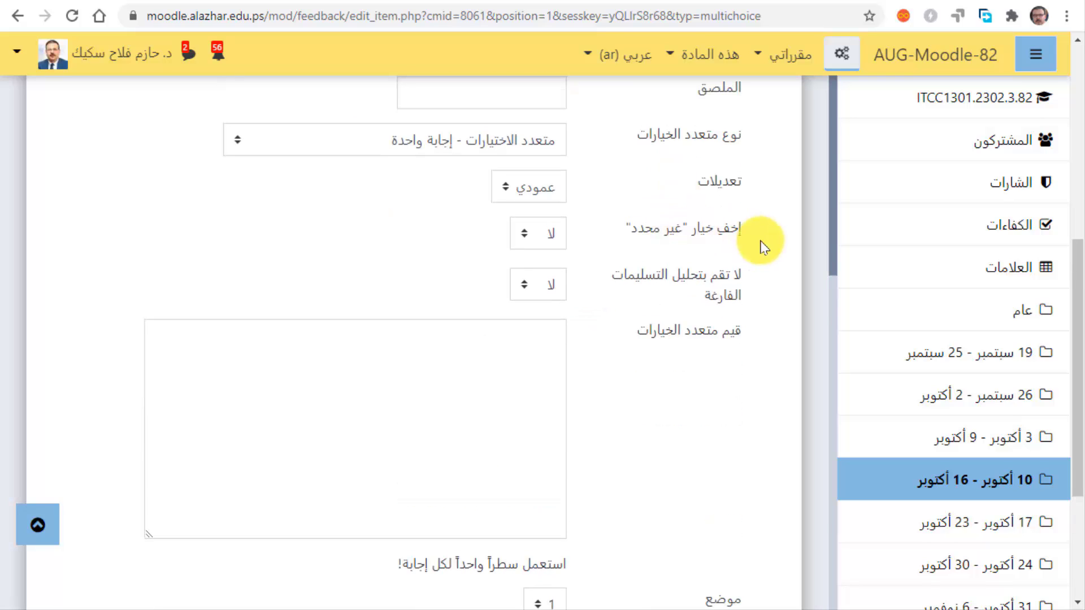
left_click(564, 242)
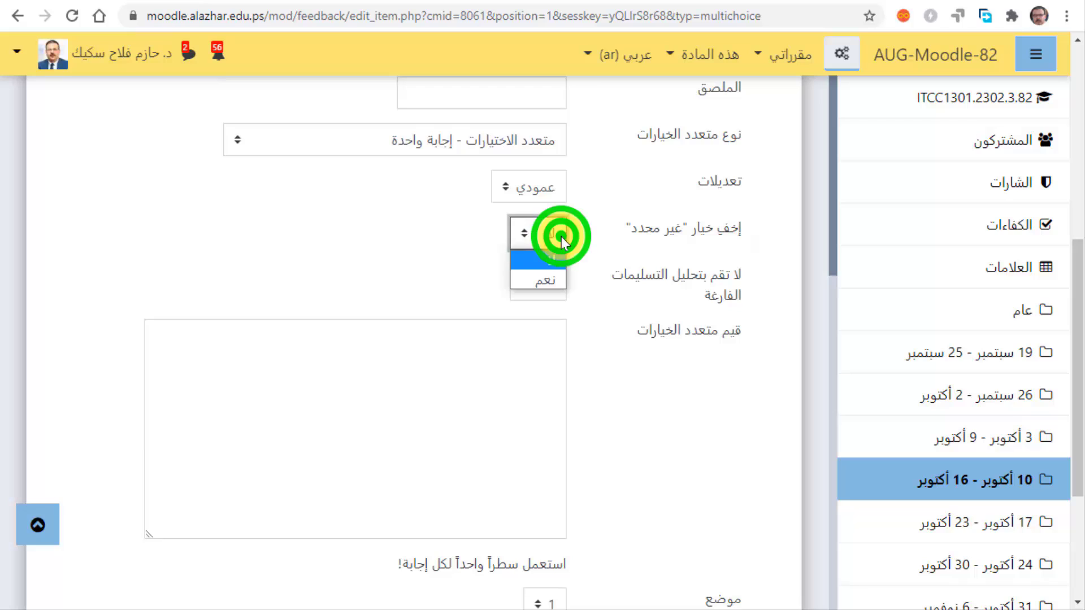
left_click(552, 280)
left_click(587, 241)
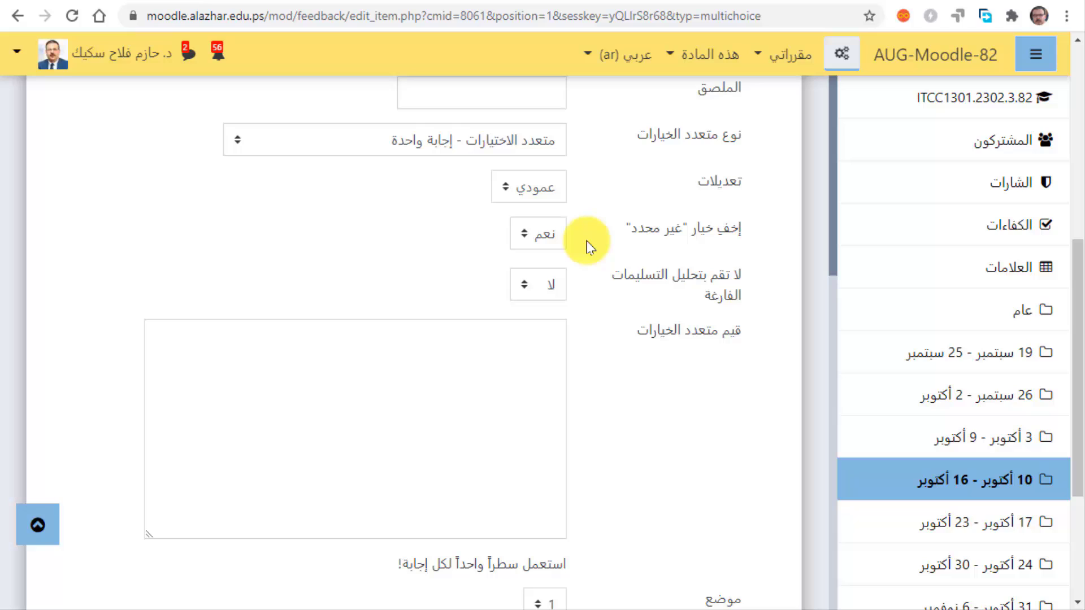
Step: Enter the answer choices كثير, مناسب and قليل on separate lines and save the question
scroll(587, 252, "down", 2)
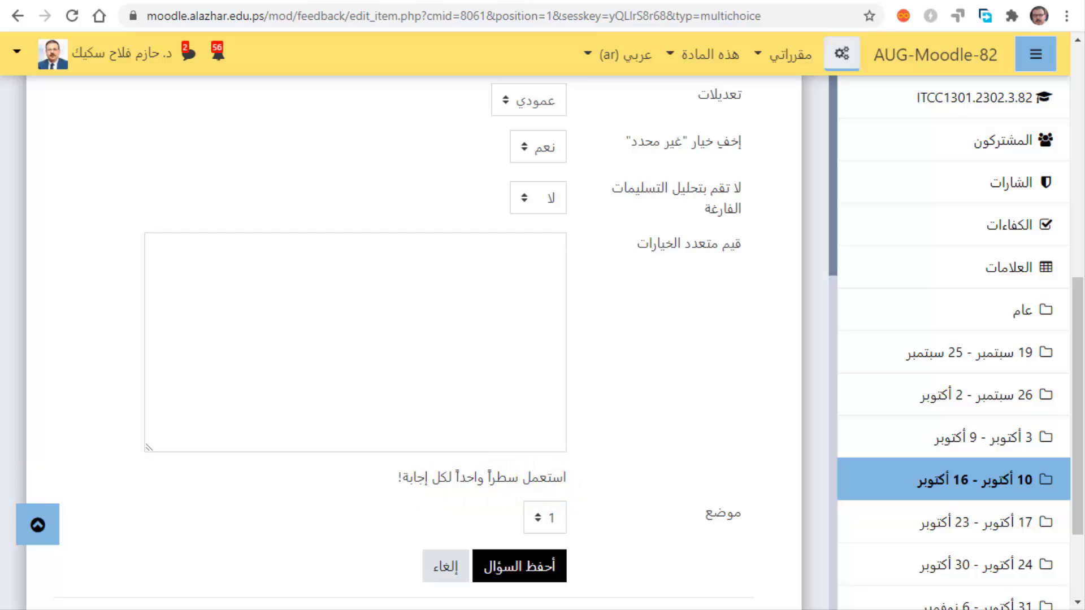
left_click(421, 270)
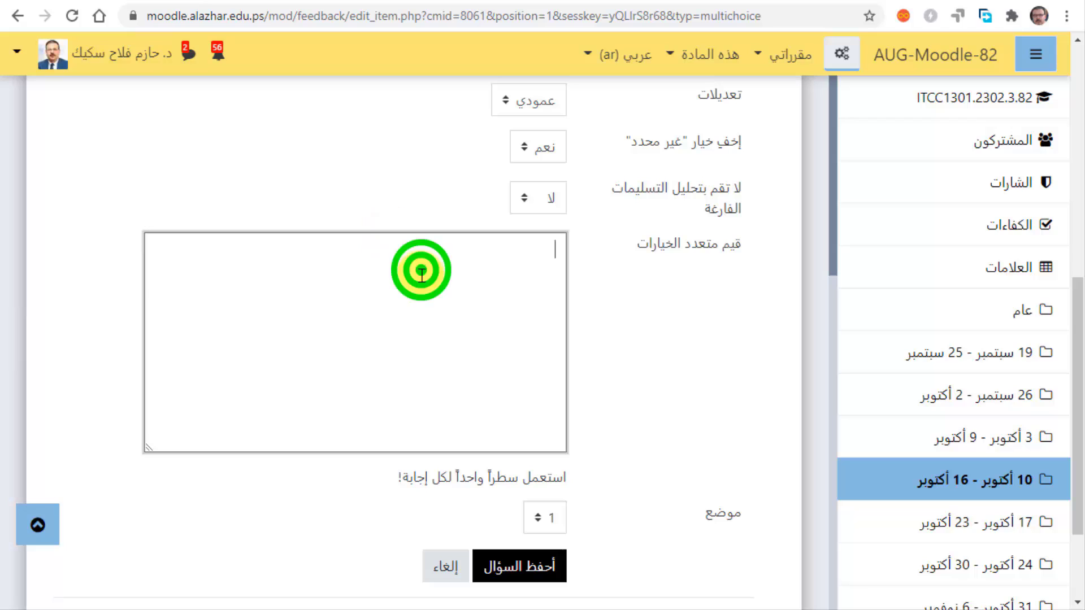
type("كثير مناسب قليل")
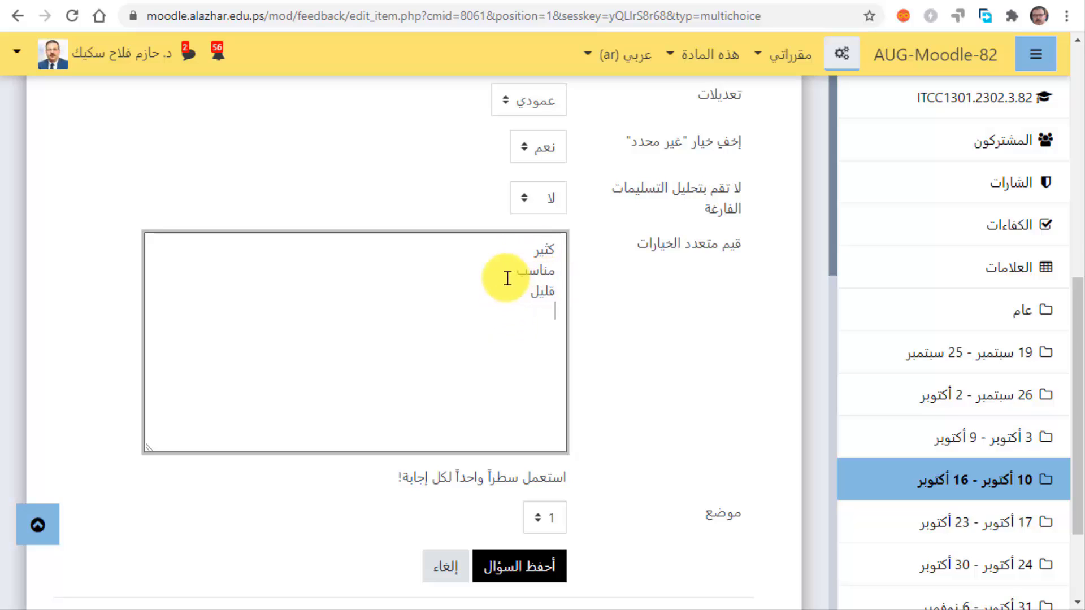
scroll(607, 344, "down", 3)
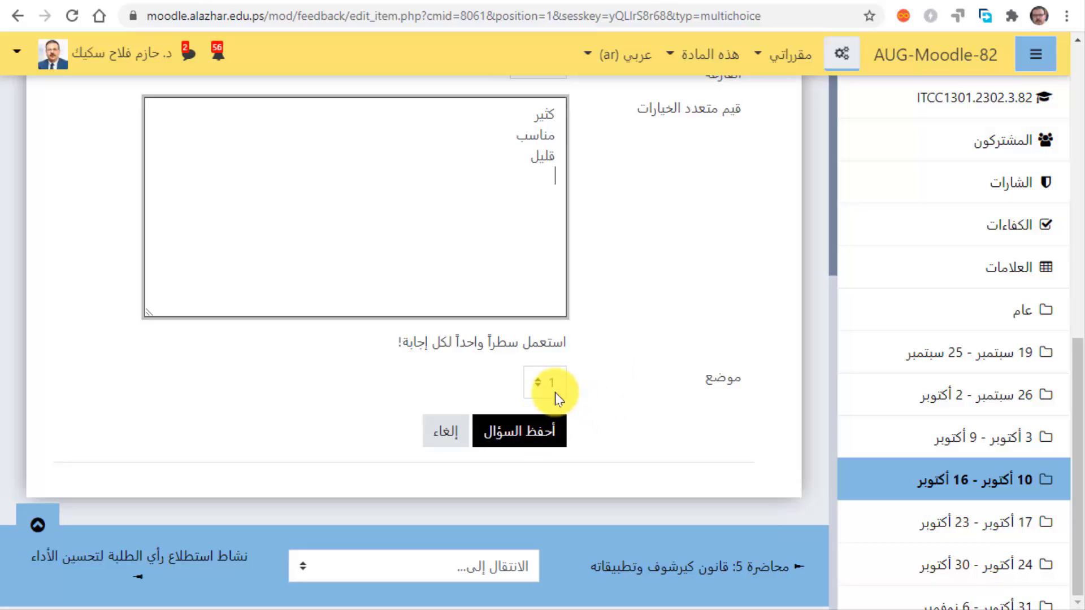
left_click(546, 435)
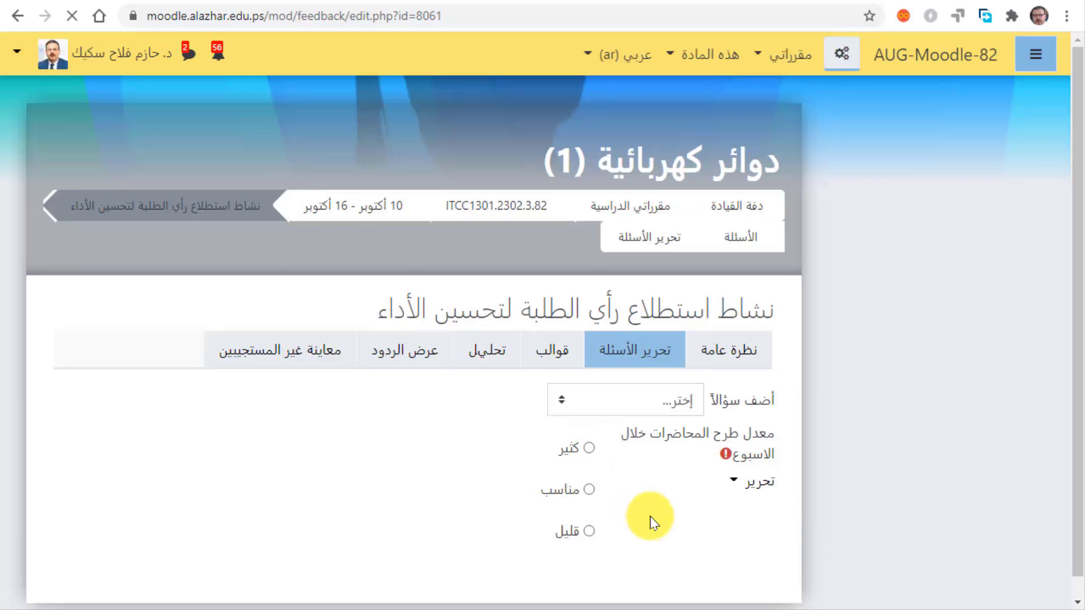
Step: Examine the editing actions offered for the lecture-rate question
scroll(653, 519, "down", 1)
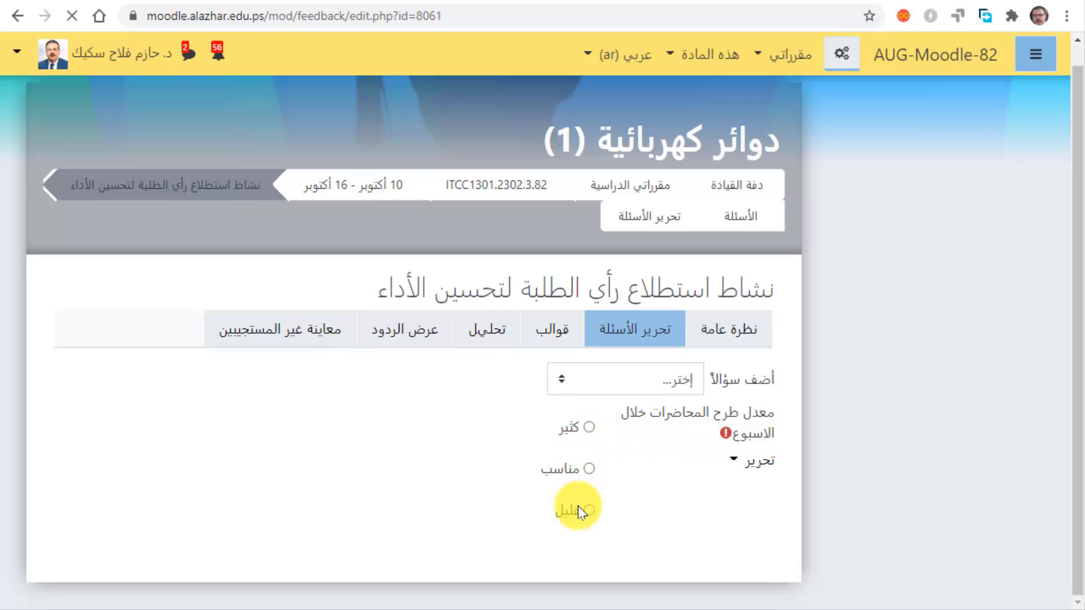
left_click(738, 466)
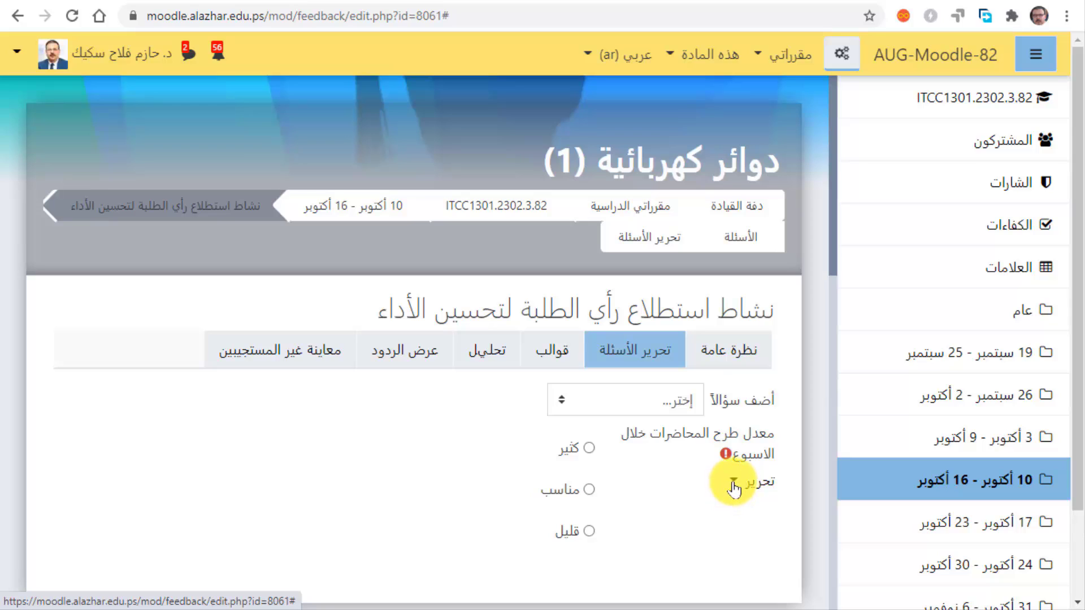
left_click(734, 486)
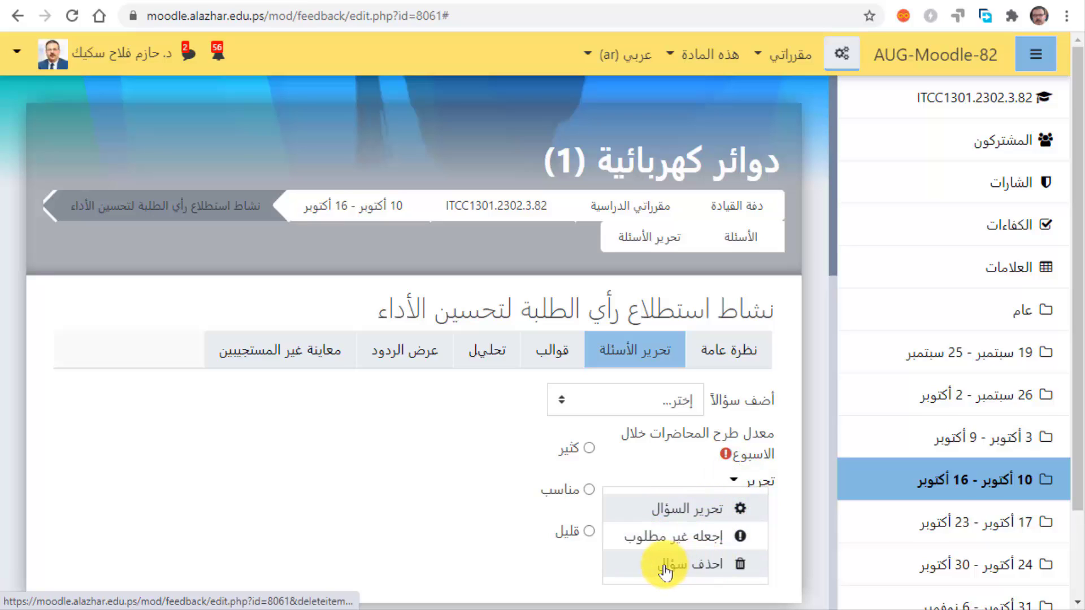
left_click(669, 462)
Step: Add a required multiple-choice question (متعدد الخيارات) with the text "ما رأيك في جودة المحاضرات المسجلة"
left_click(659, 400)
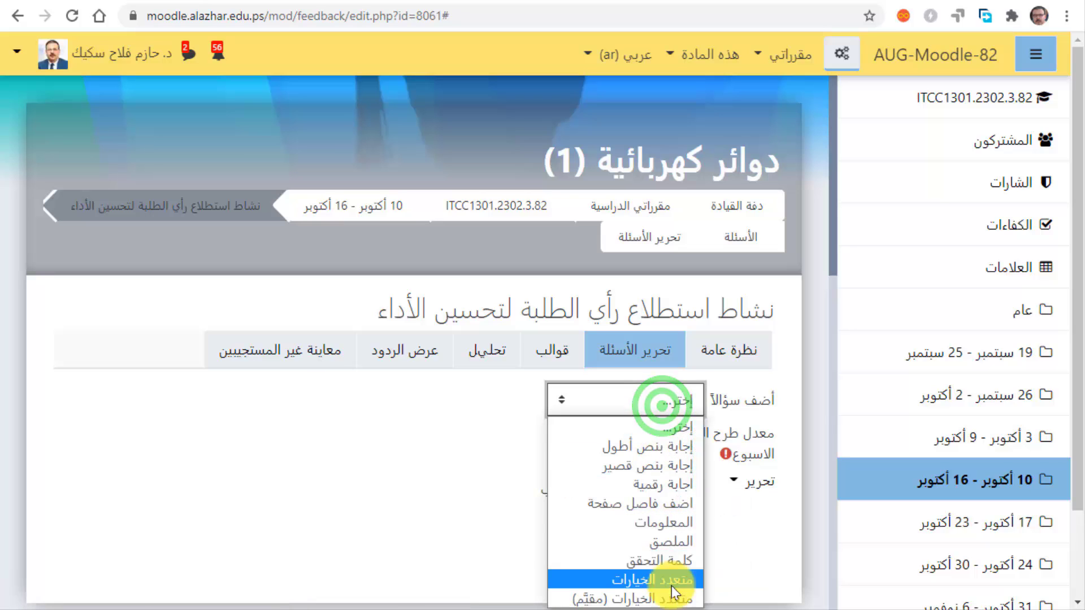
left_click(671, 582)
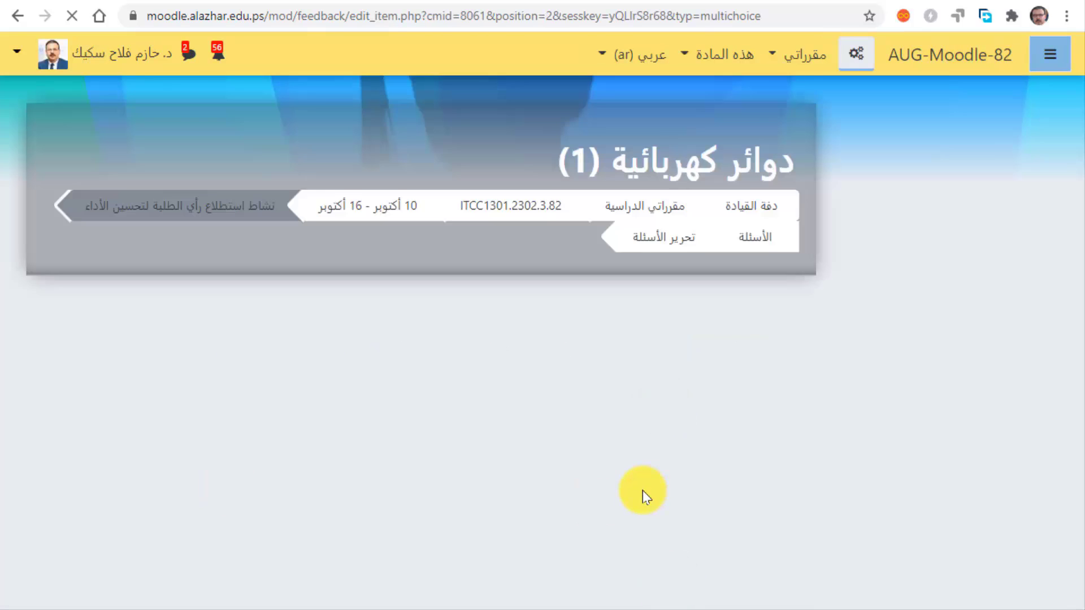
left_click(561, 433)
left_click(557, 487)
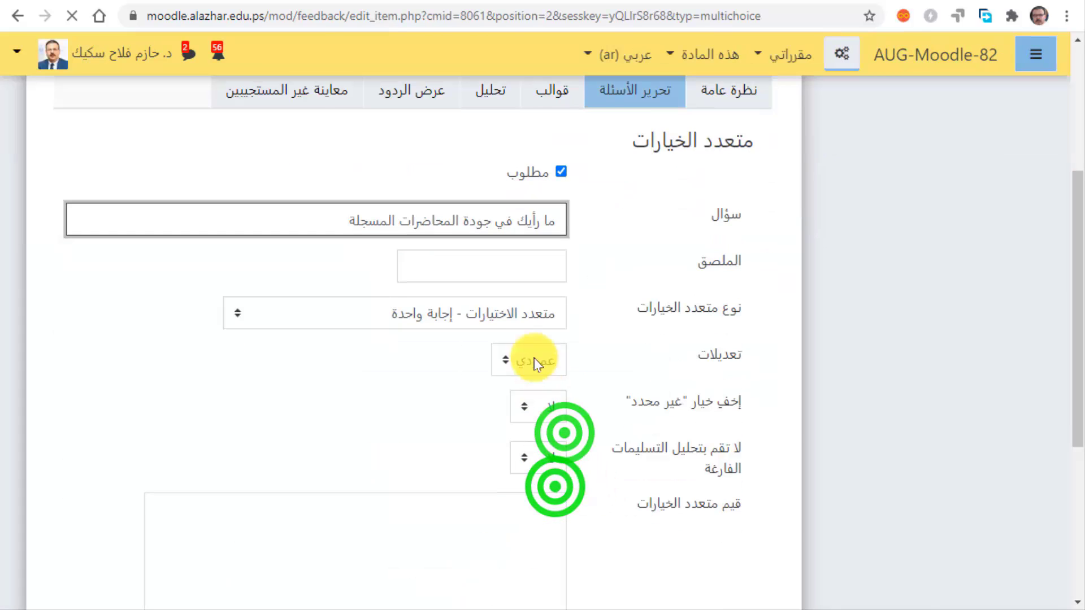
Step: Set the question to horizontal layout (أفقي) with "غير محدد" hidden, and save it with answers ممتازة, جيدة جدا, جيدة, مقبولة and سيئة
left_click(533, 358)
left_click(533, 400)
left_click(546, 408)
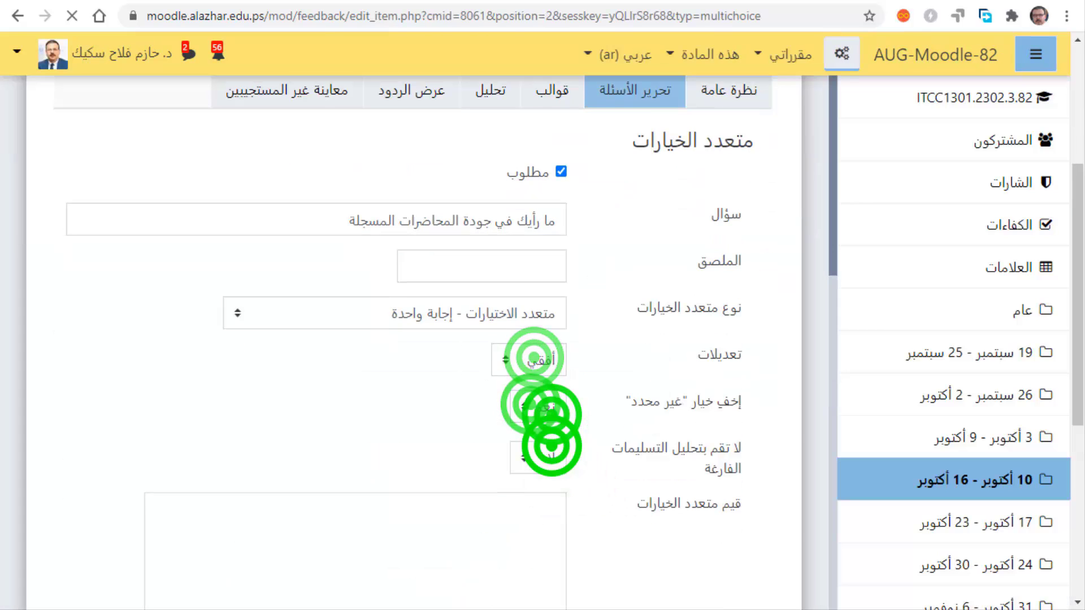
left_click(552, 447)
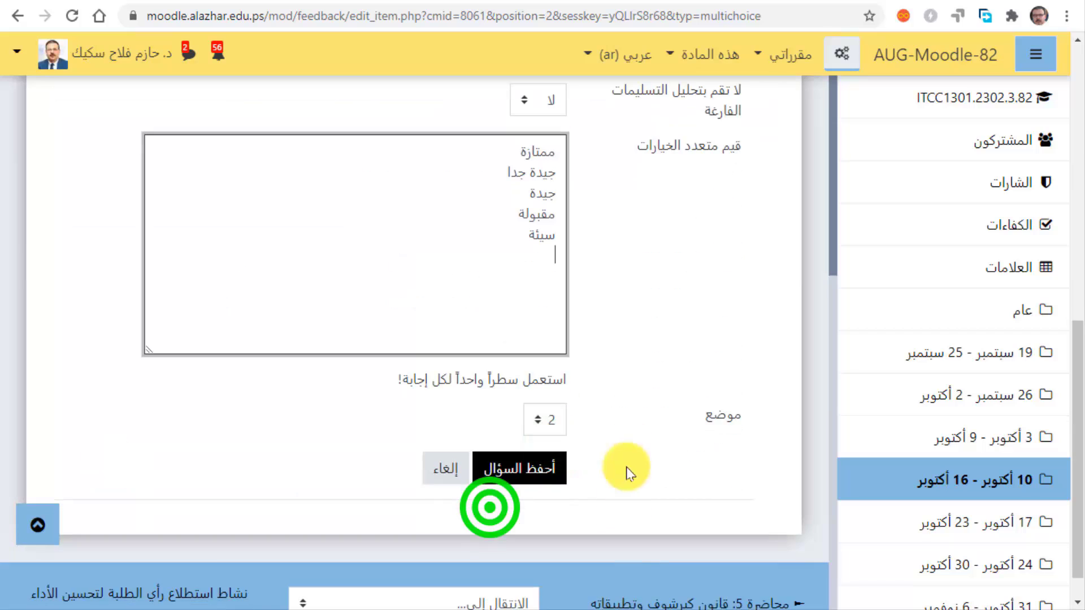
left_click(552, 480)
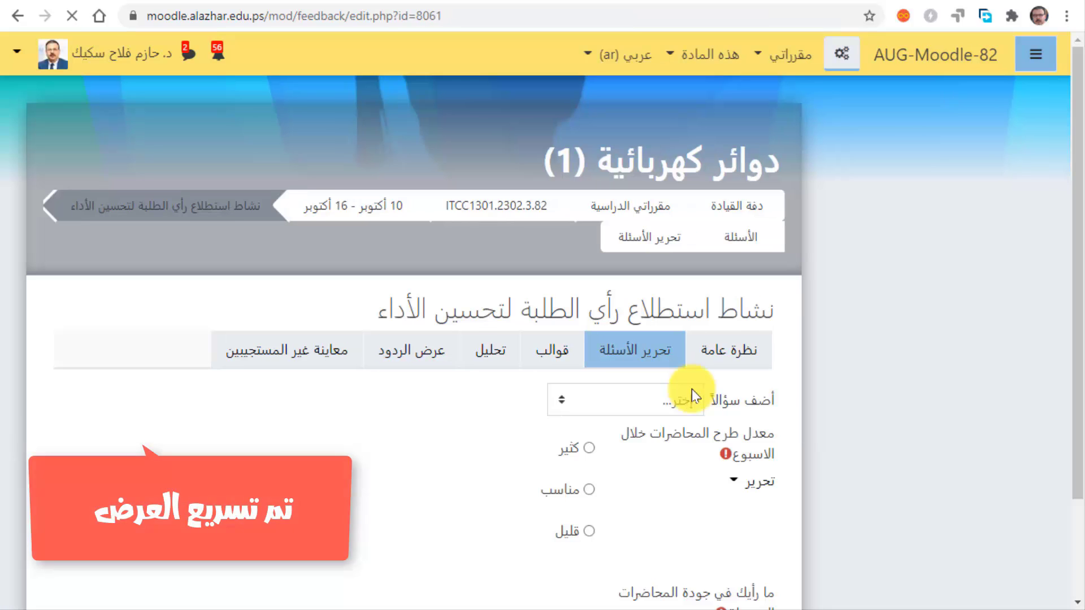
Step: Try to start a third multiple-choice question (متعدد الخيارات) from the question editing page
left_click(655, 406)
left_click(666, 572)
left_click(494, 429)
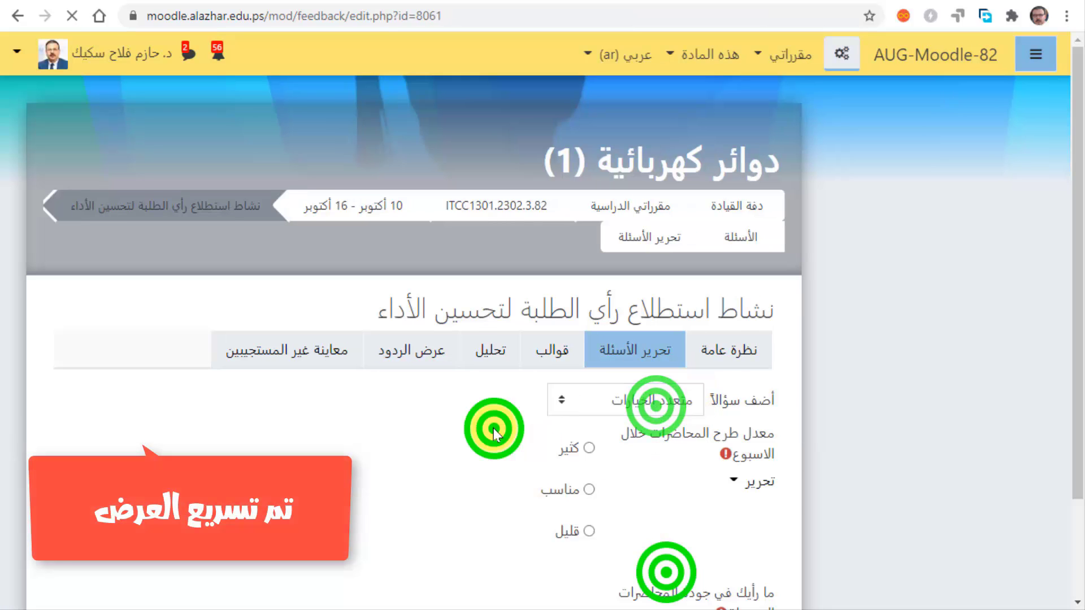
scroll(470, 388, "down", 2)
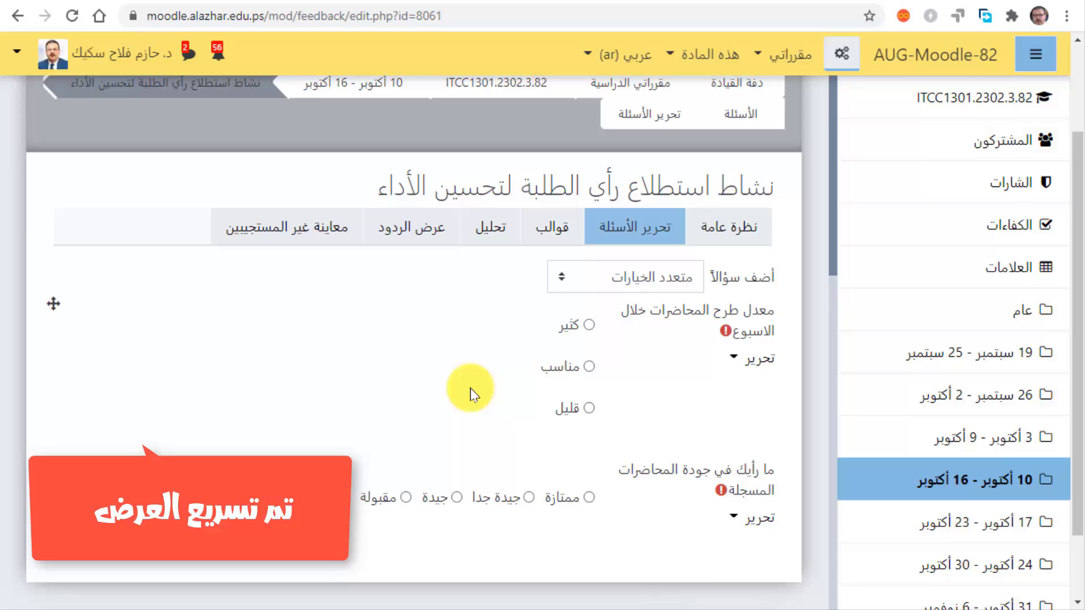
left_click(581, 284)
left_click(613, 453)
left_click(506, 378)
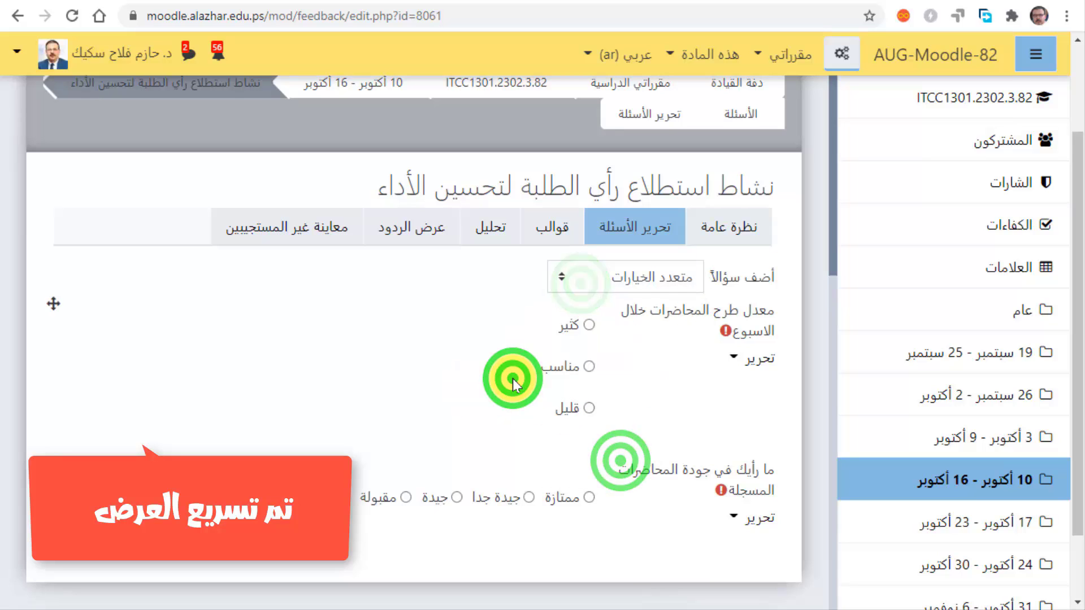
scroll(514, 379, "down", 1)
left_click(494, 270)
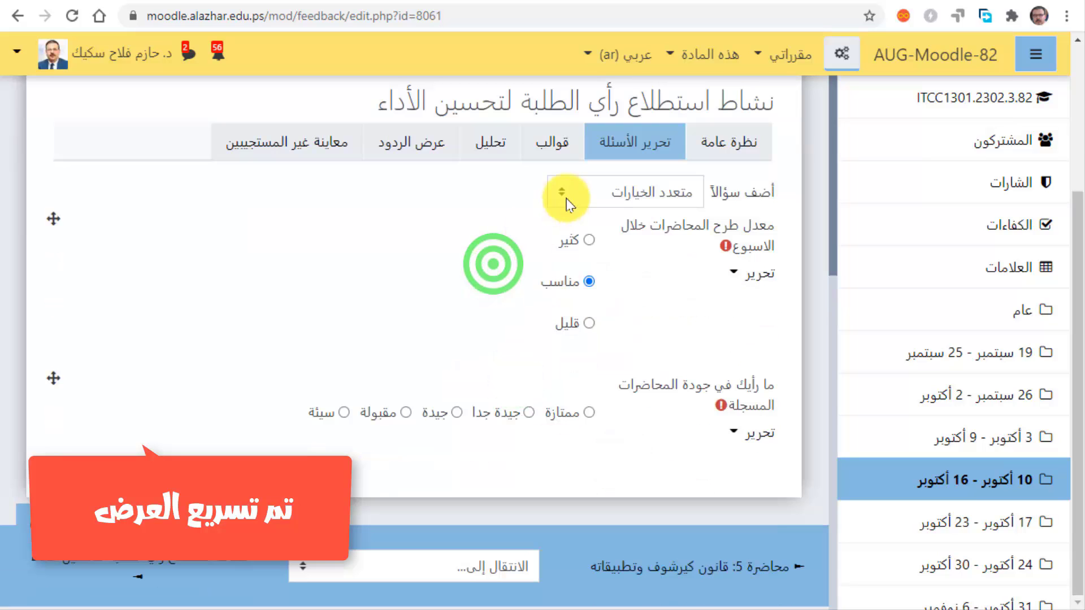
left_click(566, 198)
left_click(589, 372)
left_click(460, 243)
left_click(625, 110)
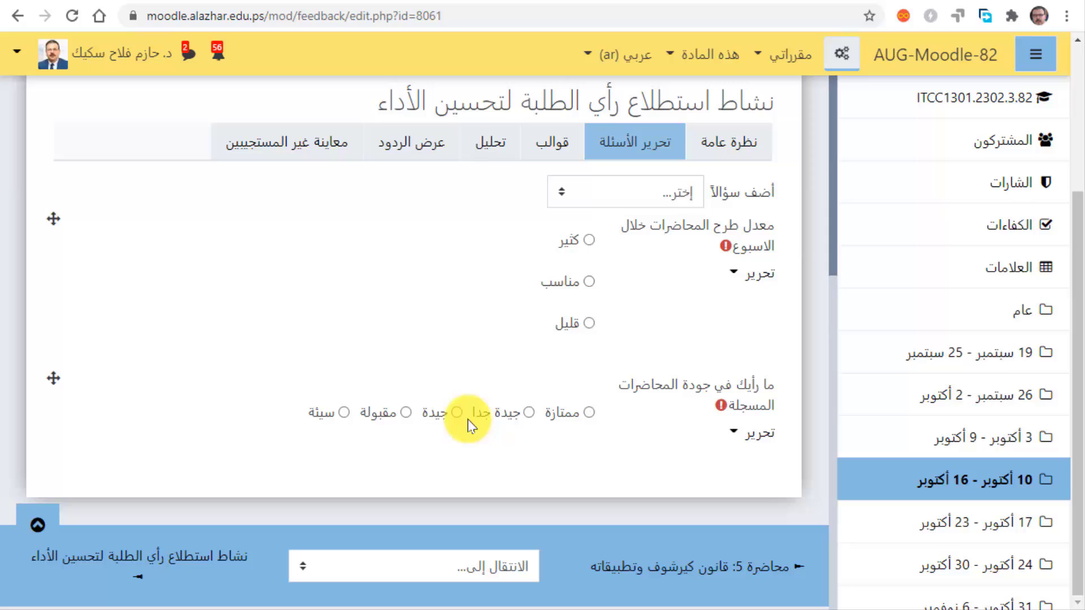
Step: Add a required multiple-choice question (متعدد الخيارات) with the text "كيف تقييم درجة صعوبة المقرر"
left_click(656, 192)
left_click(647, 356)
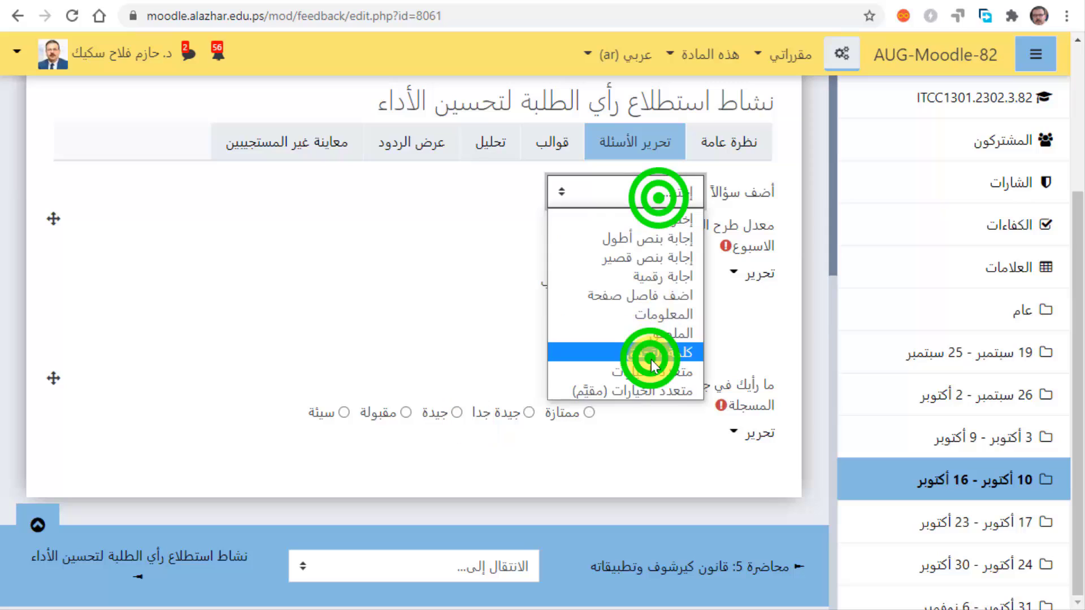
left_click(462, 301)
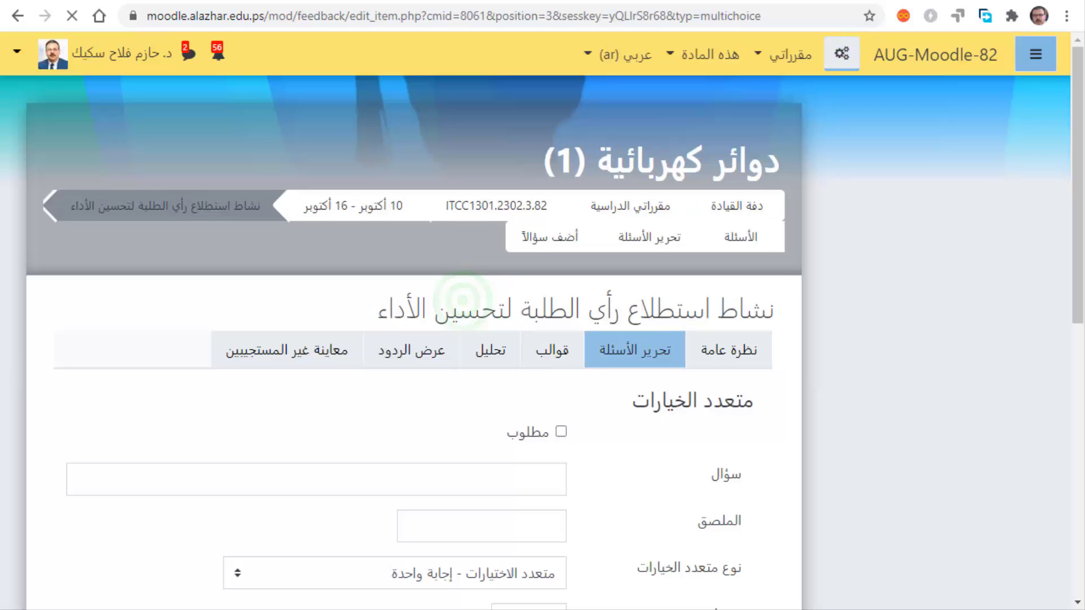
left_click(559, 433)
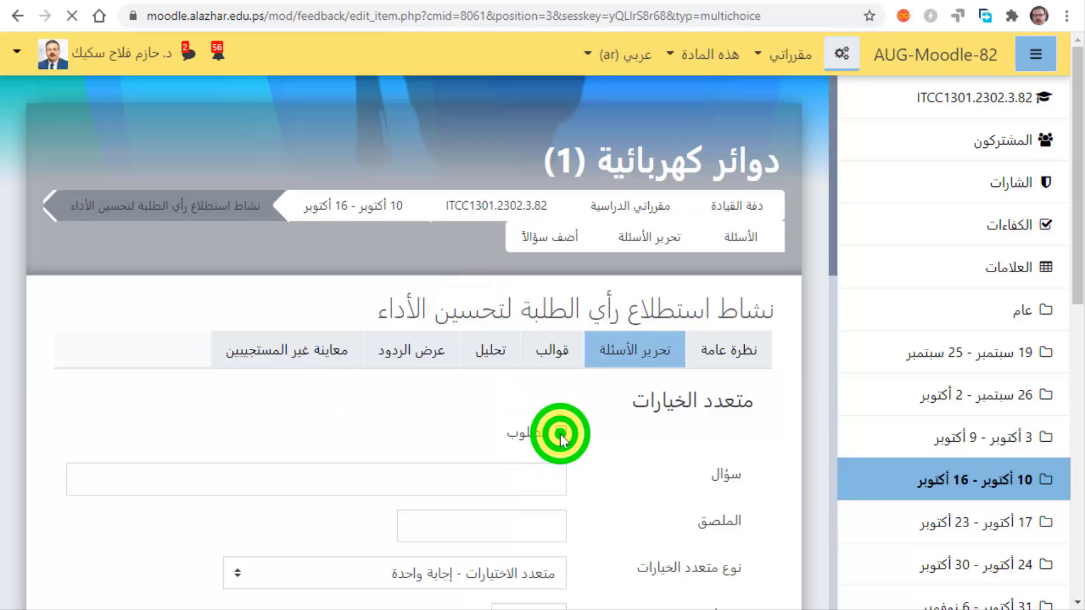
left_click(560, 471)
type("كيف تقييم درجة صعوبة المقرر")
Step: Hide the "غير محدد" option and save the question with answers صعبة للغاية, صعبة ولكن يمكن فهمها, متوسطة الصعوبة and سهلة
scroll(543, 324, "down", 6)
left_click(543, 323)
left_click(533, 368)
left_click(521, 501)
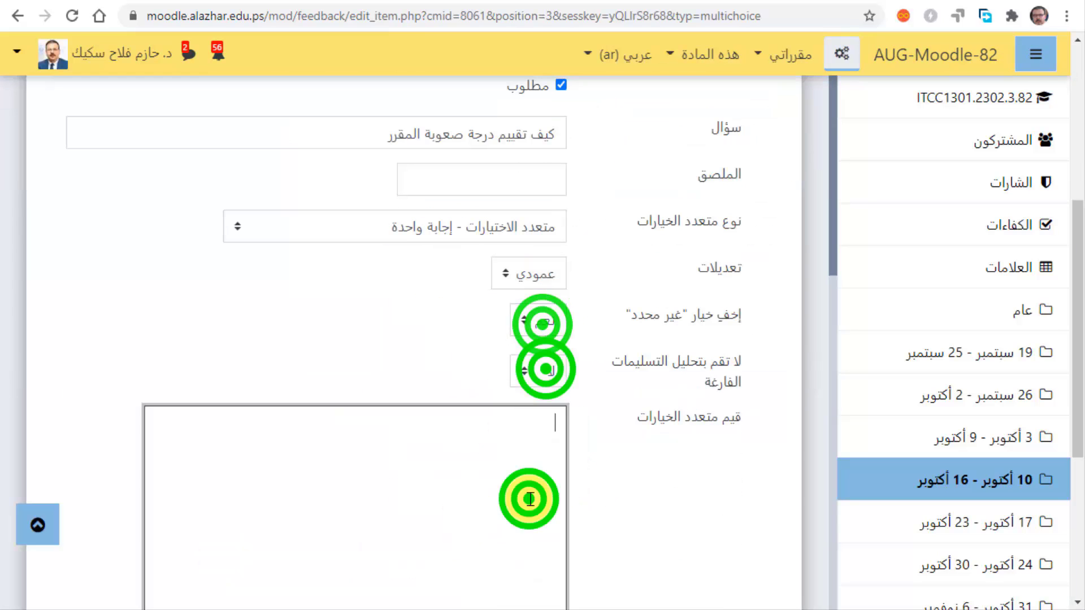
type("صعبة للغاية صعبة ولكن يمكن فهمها متوسطة الصعوبة سهلة")
scroll(573, 490, "down", 4)
left_click(500, 479)
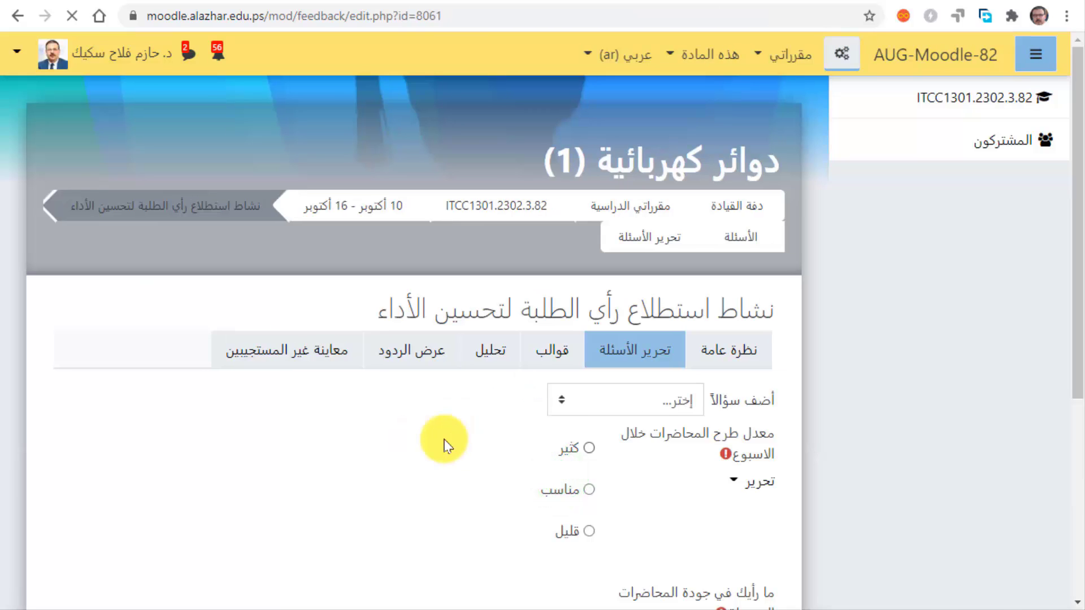
Step: Add a fourth multiple-choice question (متعدد الخيارات) with the text "ما رأيك في الانشطة التي تطرح خلال الاسبوع؟"
left_click(612, 395)
left_click(613, 581)
left_click(498, 461)
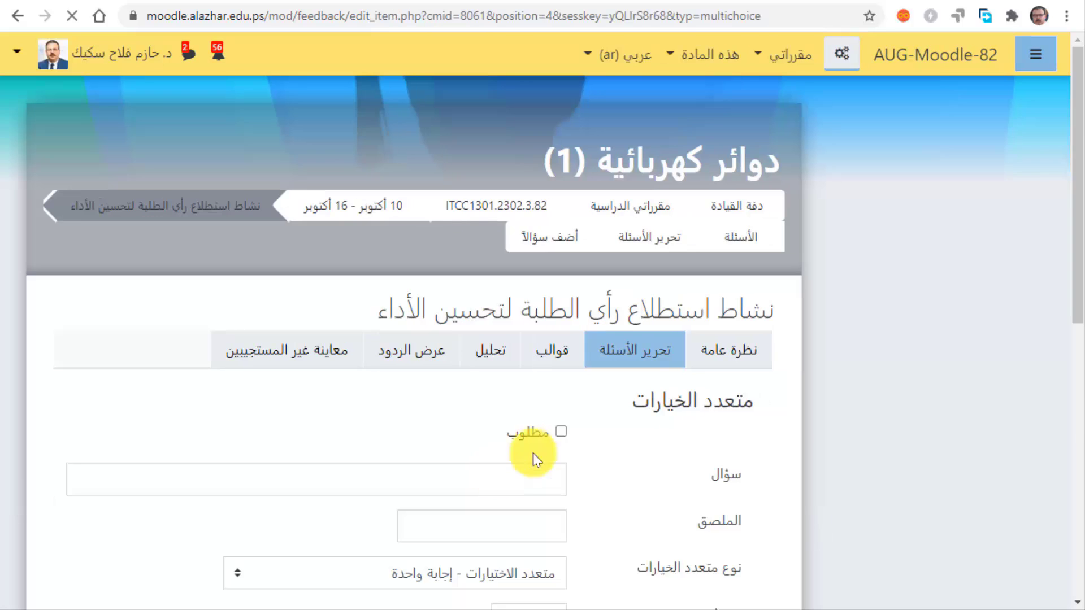
left_click(570, 467)
type("ما رأيك في الانشطة التي تطرح خلال الاسبوع؟")
Step: Hide the "غير محدد" option and enter the answers "ضرورية لتشجيعي على متابعة المحاضرات" and "غير ضرورية" on separate lines
scroll(566, 484, "down", 6)
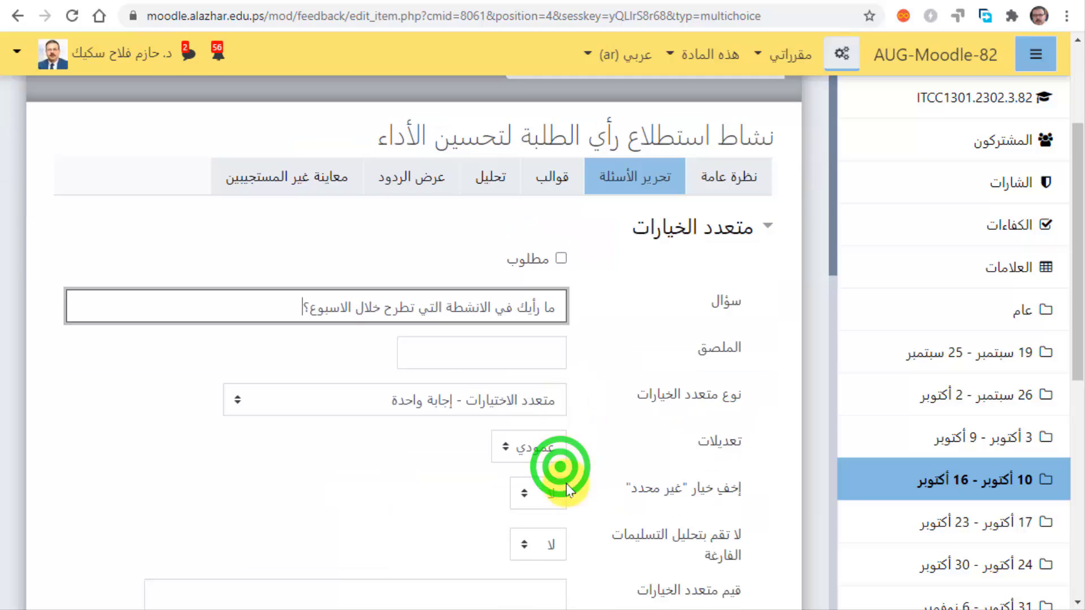
left_click(557, 536)
scroll(585, 476, "down", 2)
left_click(485, 368)
type("ضرورية لتشجيعي على متابعة المحاضرات\\nغير ضرورية")
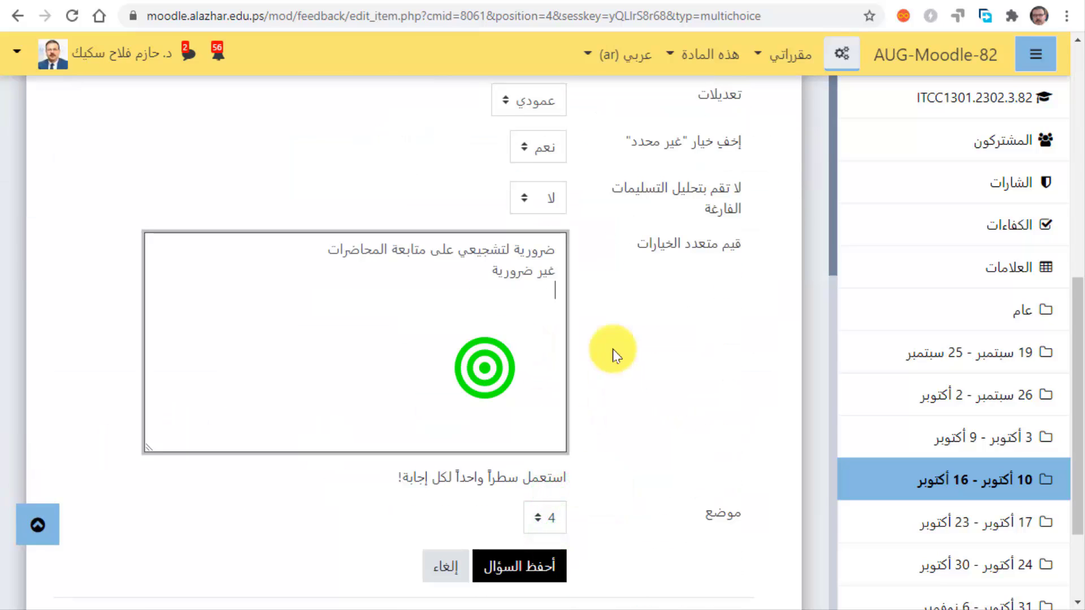
Step: Save the multiple-choice question about the weekly activities with its two answers
scroll(565, 396, "down", 2)
left_click(560, 422)
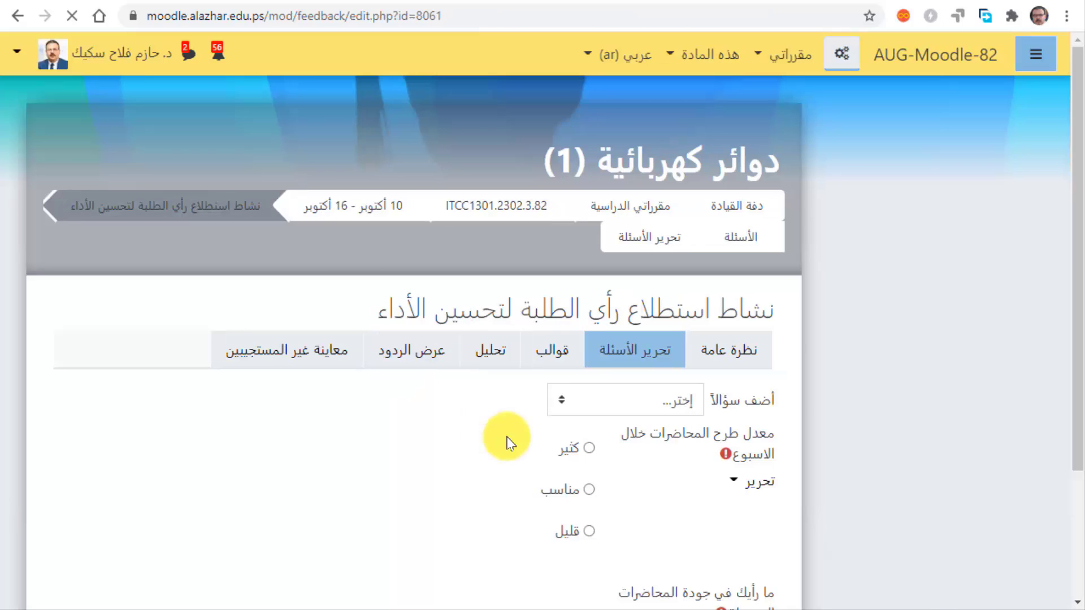
left_click(507, 436)
Step: Add and save a required multiple-choice question "ما رأيك في الجلسات الافتراضية؟" with the answers "ضرورية جدا لفهم المحاضرات" and "يمكن الاستغناء عنها"
left_click(589, 400)
left_click(617, 571)
left_click(443, 450)
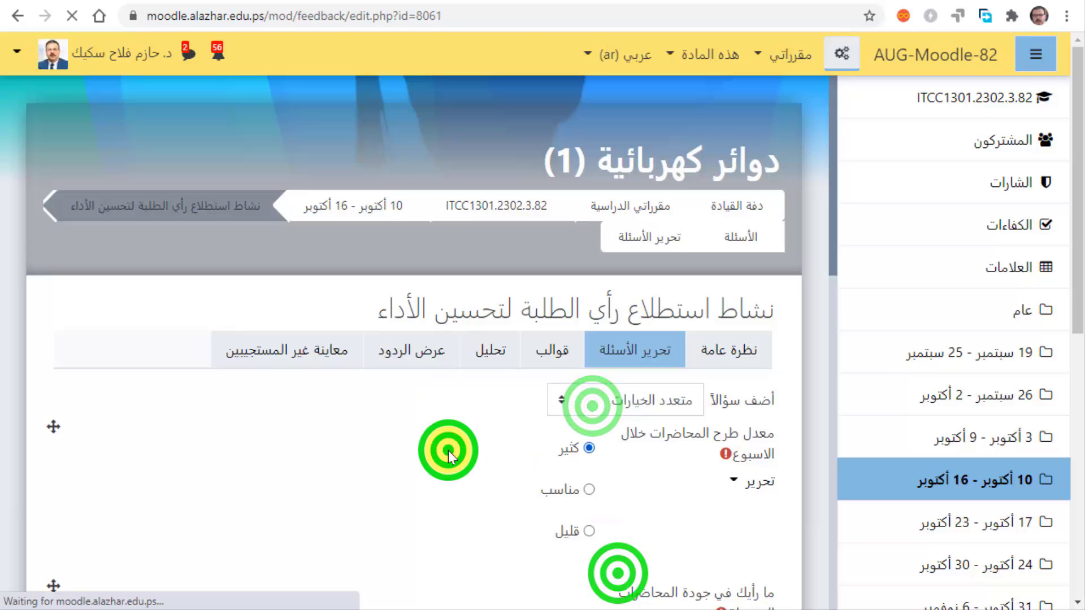
type("ما رأيك في الجلسات الافتراضية؟")
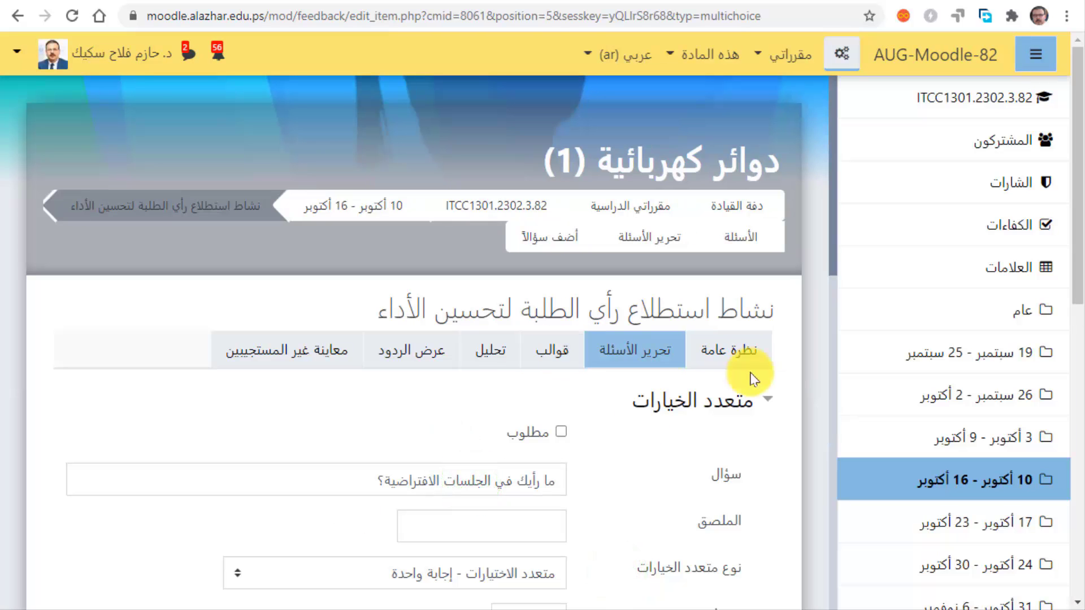
left_click(560, 433)
scroll(554, 441, "down", 10)
left_click(547, 431)
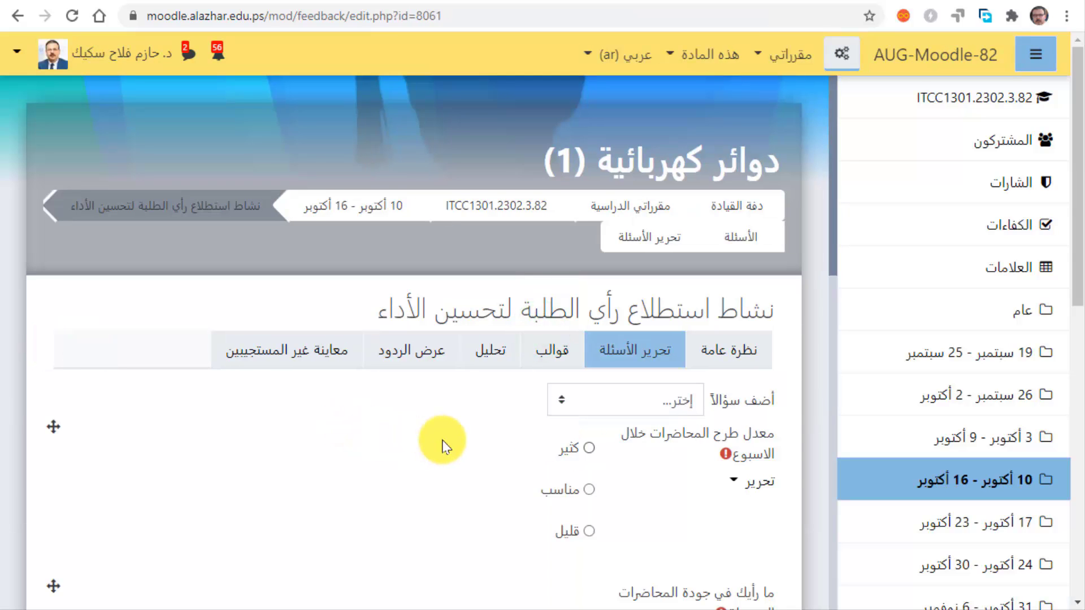
Step: Edit the question "ما رأيك في جودة المحاضرات المسجلة" to lay its answers out vertically (عمودي) and save the changes
scroll(443, 446, "down", 11)
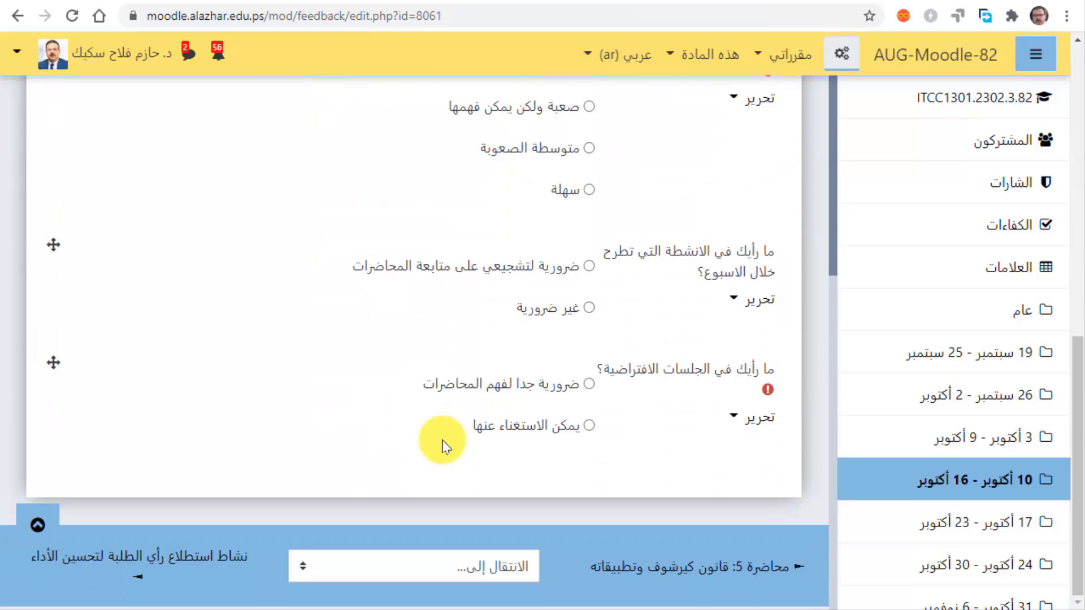
scroll(442, 441, "up", 12)
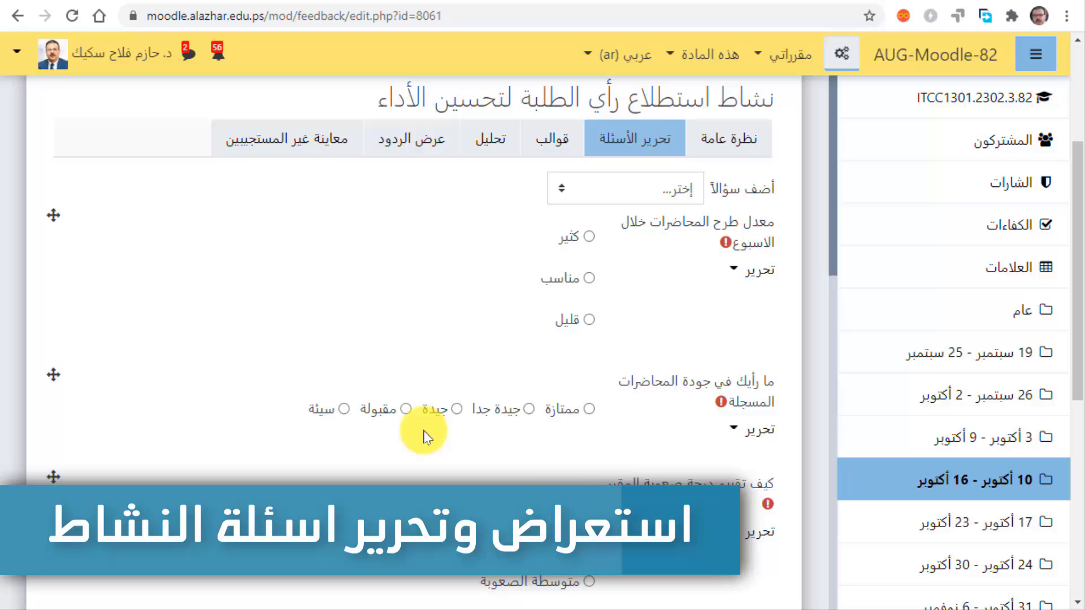
left_click(733, 428)
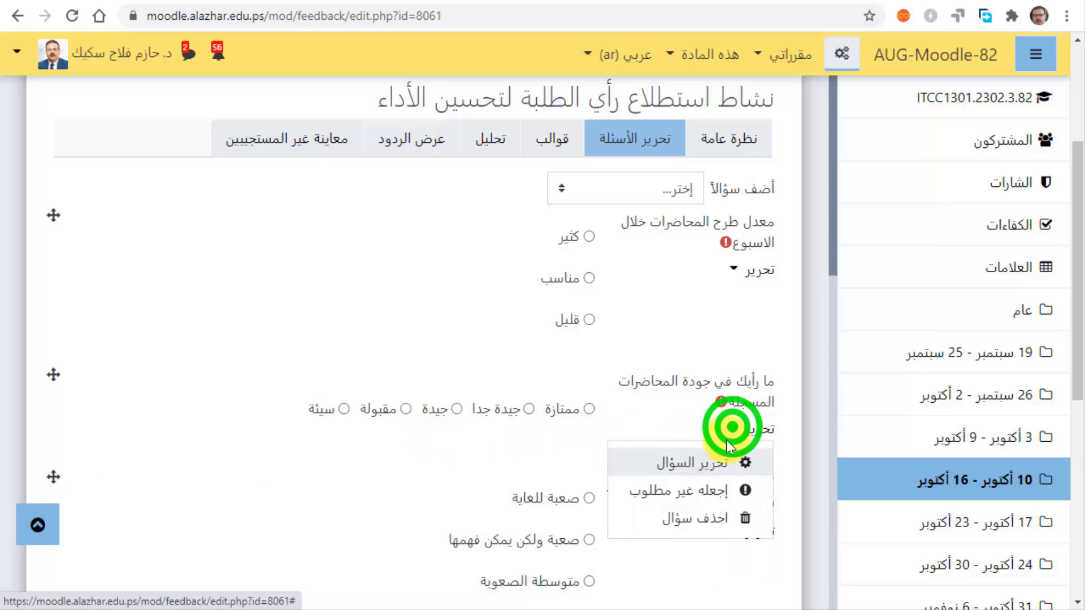
left_click(710, 461)
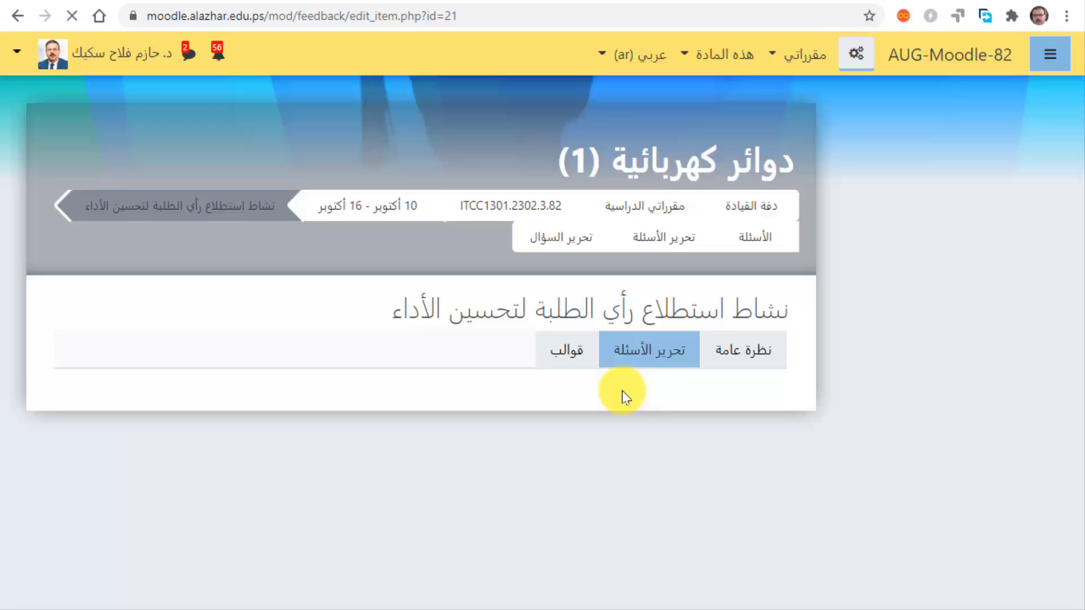
scroll(610, 407, "down", 6)
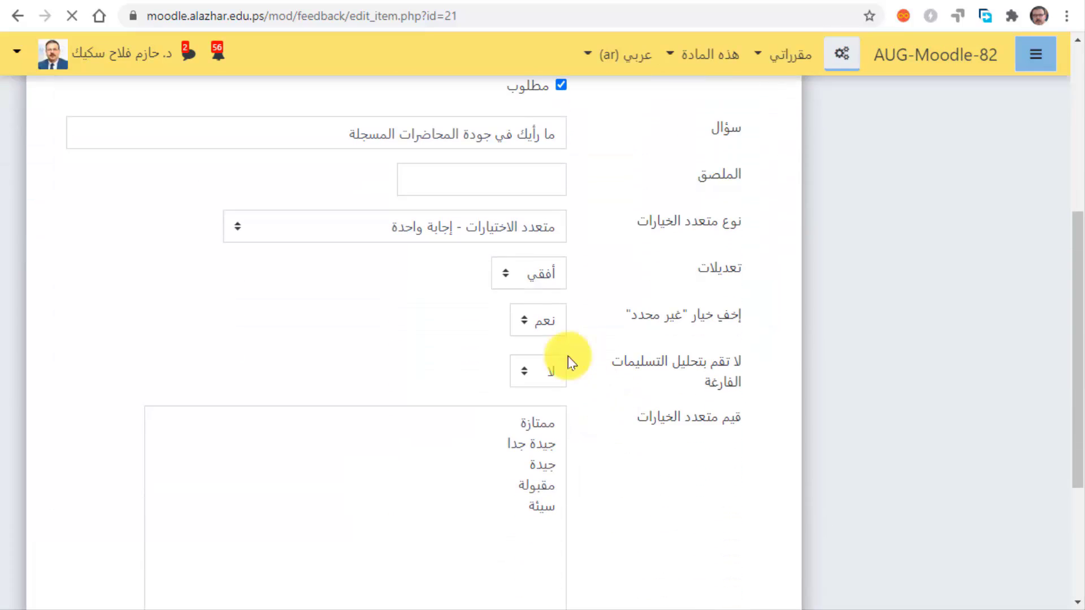
left_click(519, 277)
left_click(519, 302)
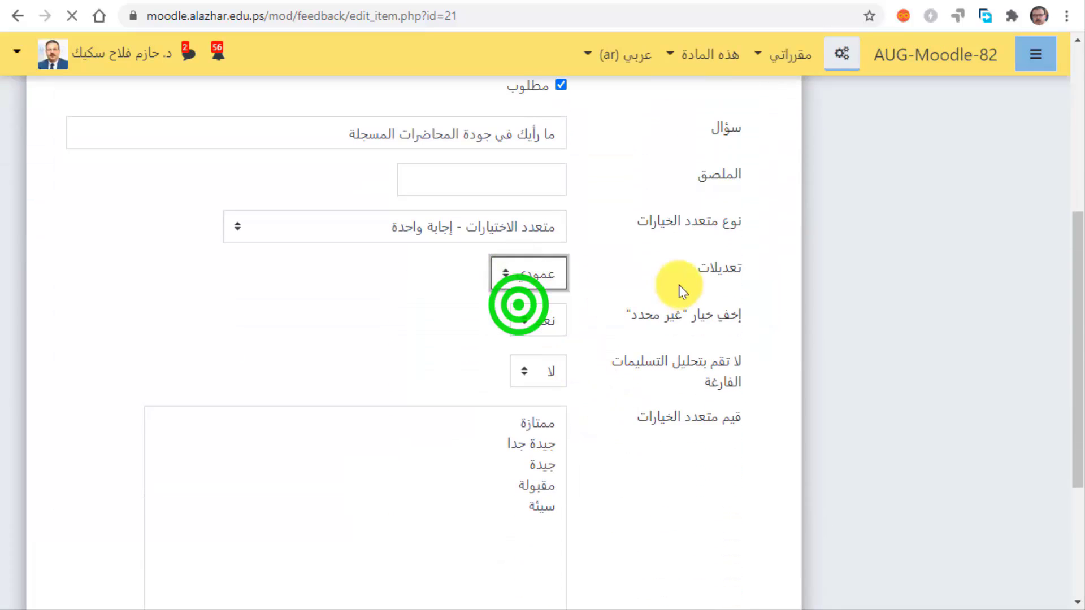
left_click(619, 255)
scroll(616, 294, "down", 4)
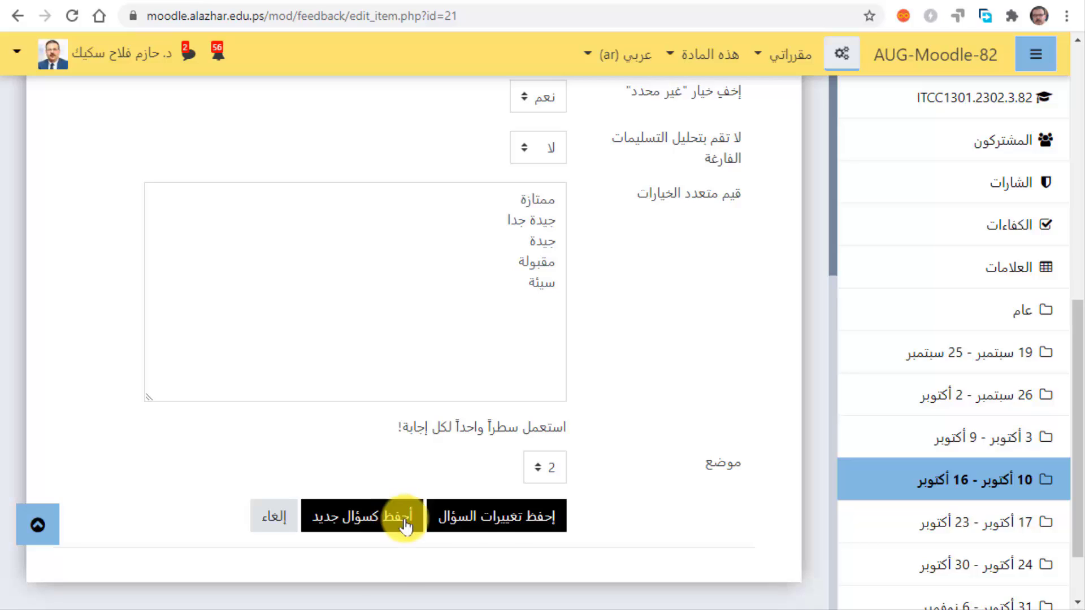
left_click(500, 520)
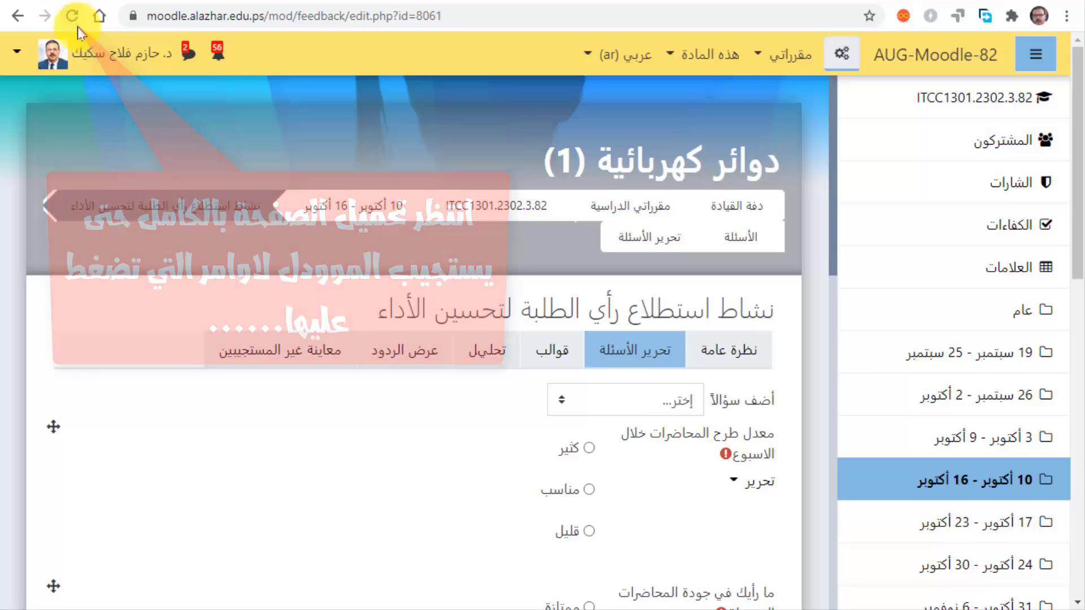
Step: Make the question "ما رأيك في الانشطة التي تطرح خلال الاسبوع؟" required
scroll(479, 452, "down", 3)
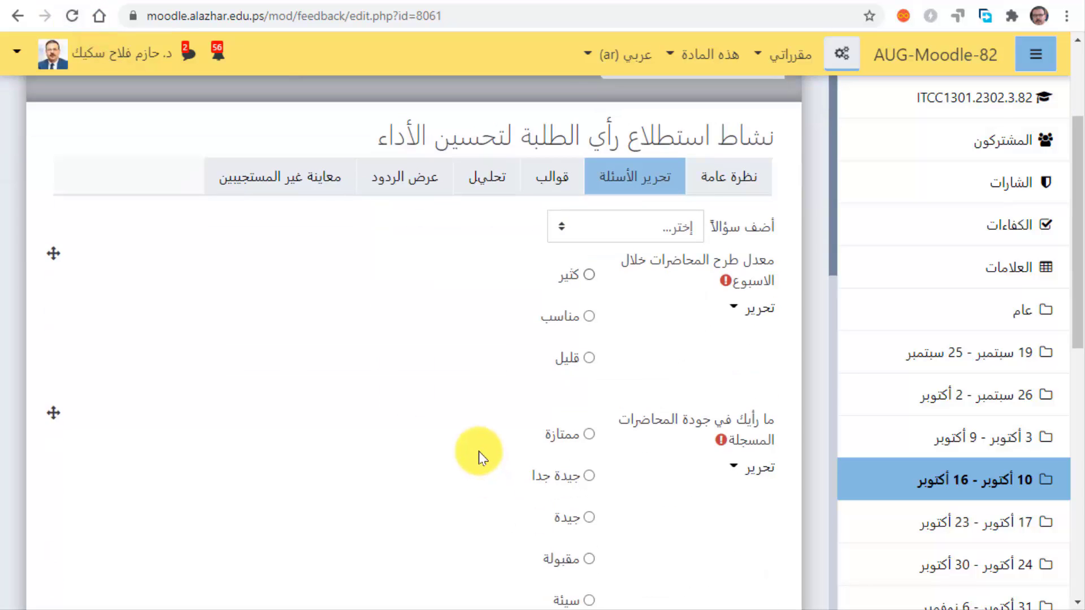
scroll(479, 452, "down", 3)
scroll(479, 452, "down", 3)
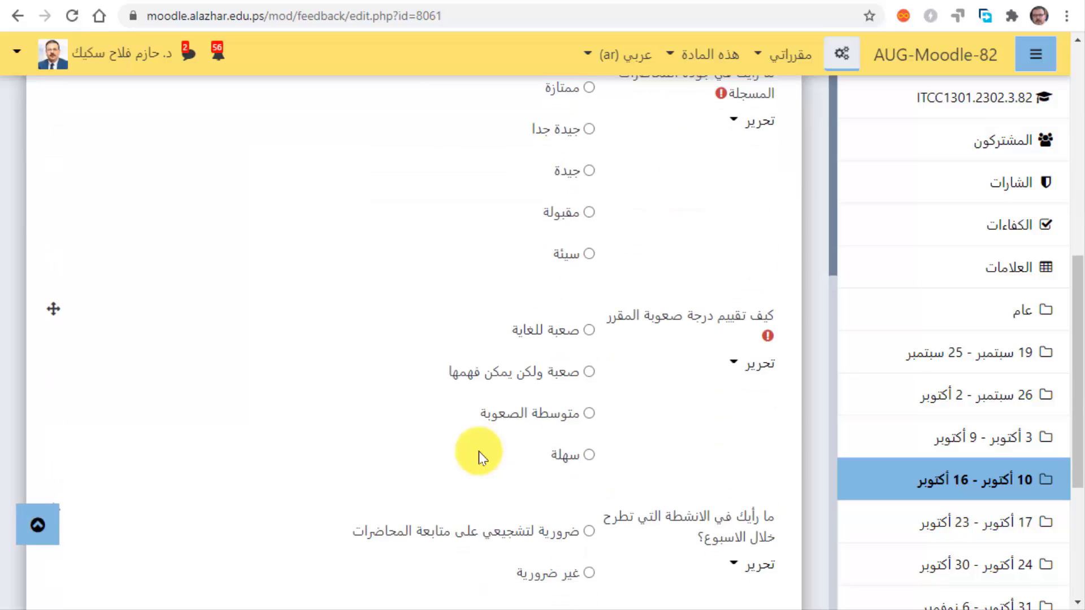
scroll(636, 496, "down", 3)
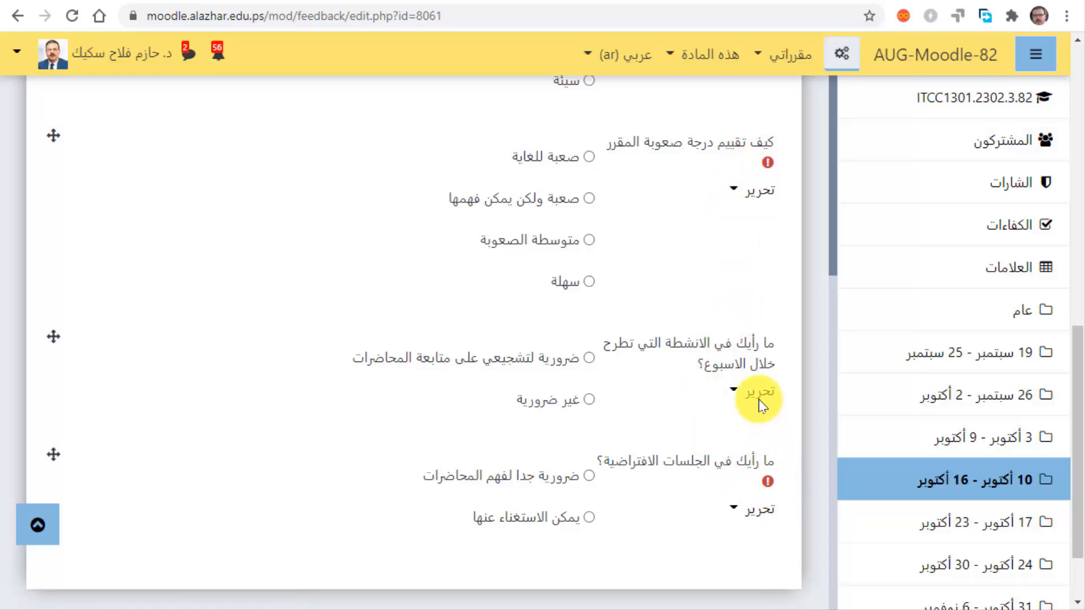
left_click(737, 396)
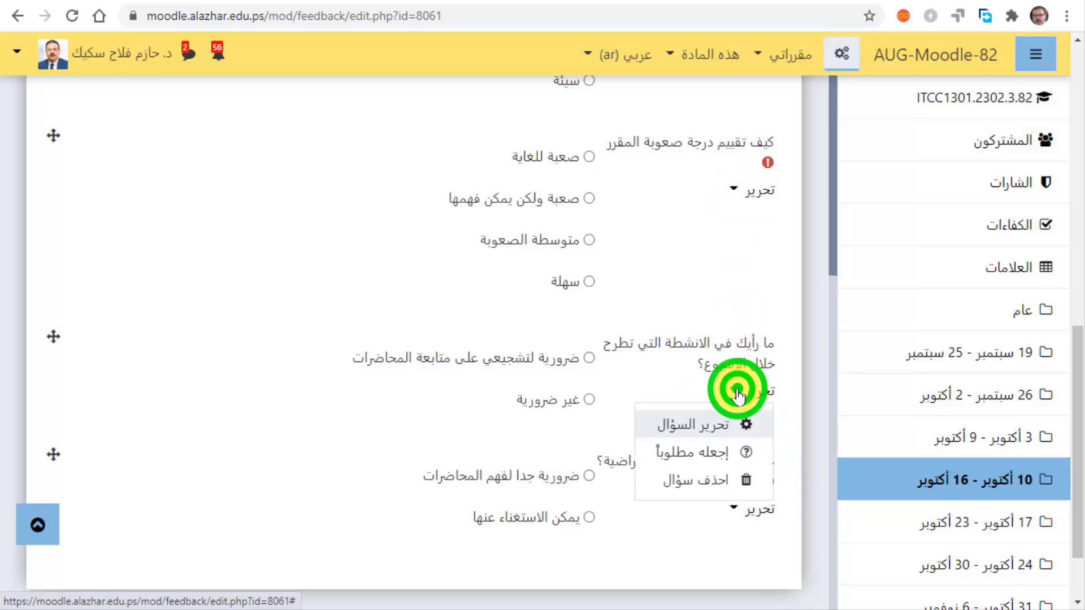
left_click(724, 455)
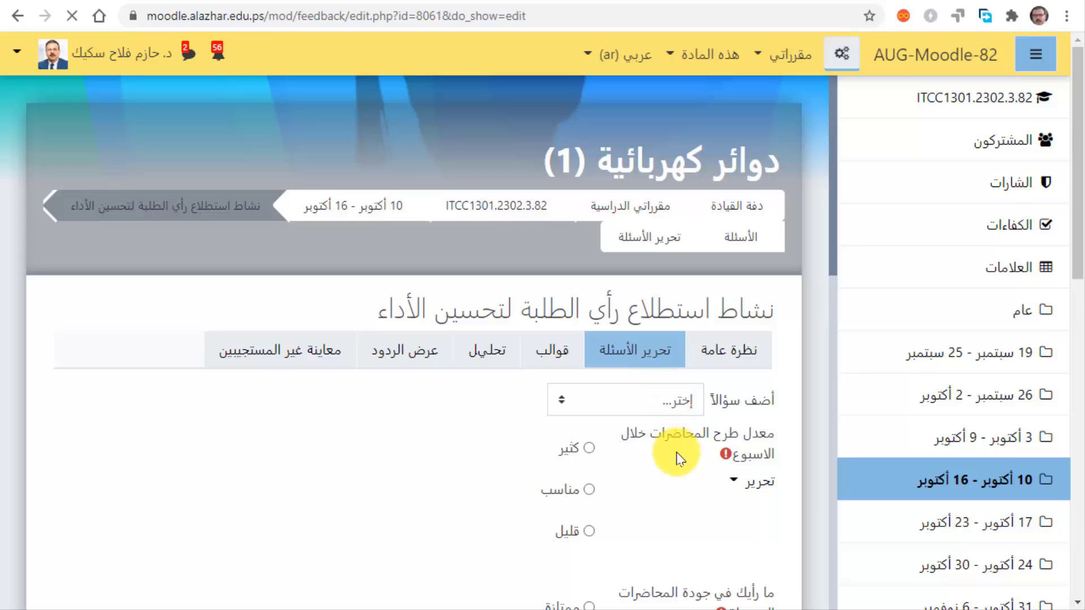
scroll(676, 452, "down", 2)
scroll(677, 452, "down", 10)
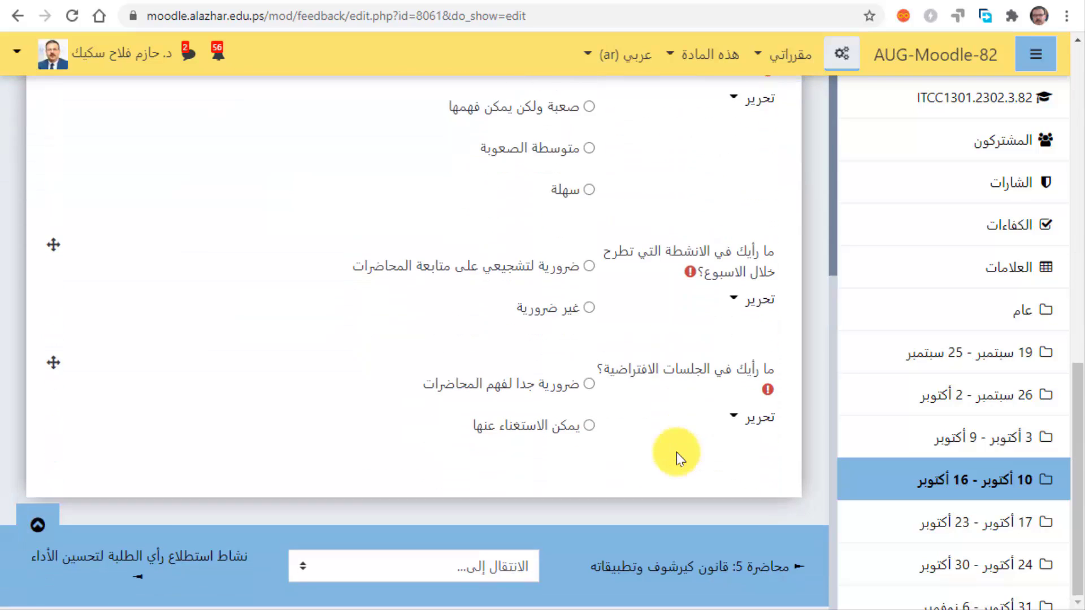
Step: Add a required longer text answer question (إجابة بنص أطول) with the text "اكتب اية ملاحظات لتحسين اداء المحاضر"
scroll(676, 452, "up", 12)
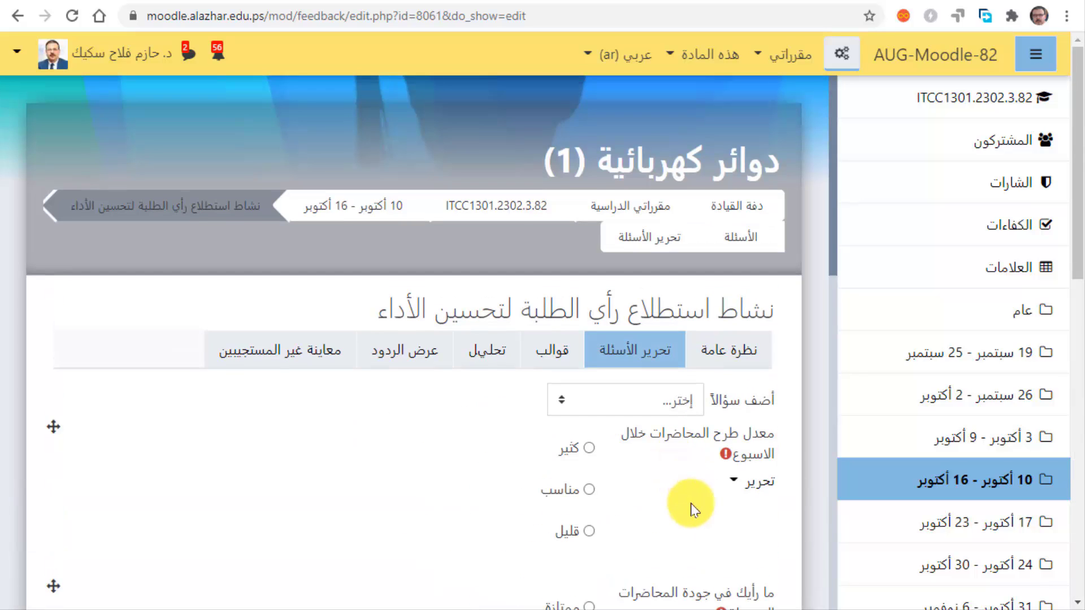
left_click(660, 403)
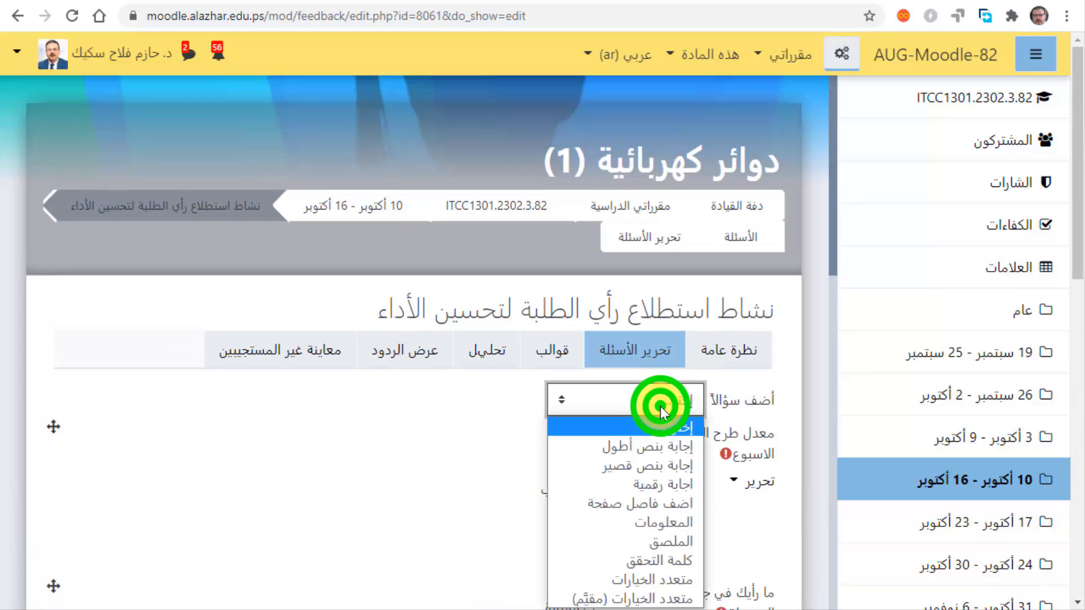
left_click(666, 446)
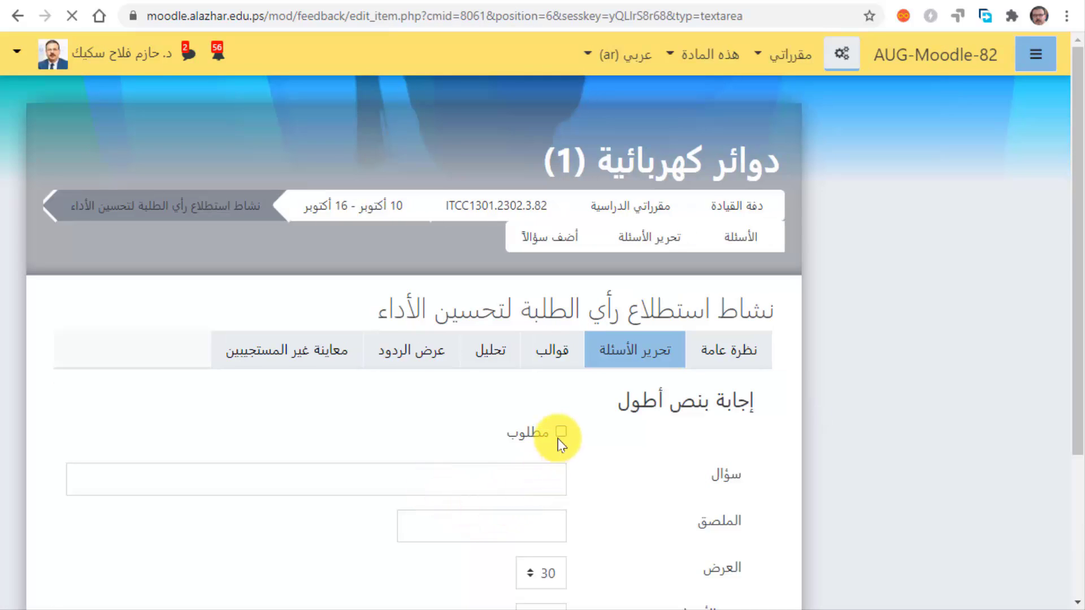
left_click(558, 434)
left_click(537, 481)
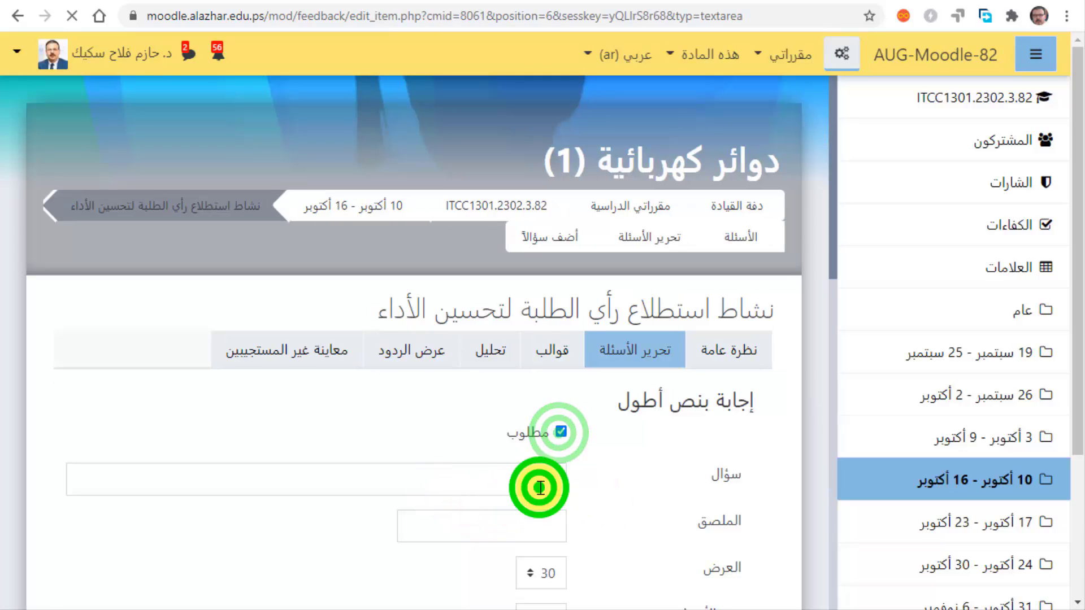
type("اكتب اية ملاحظات لتحسين اداء المحاضر")
Step: Set the text question's width (العرض) to 50 and its number of lines (عدد الأسطر) to 10, and save it
scroll(591, 479, "down", 3)
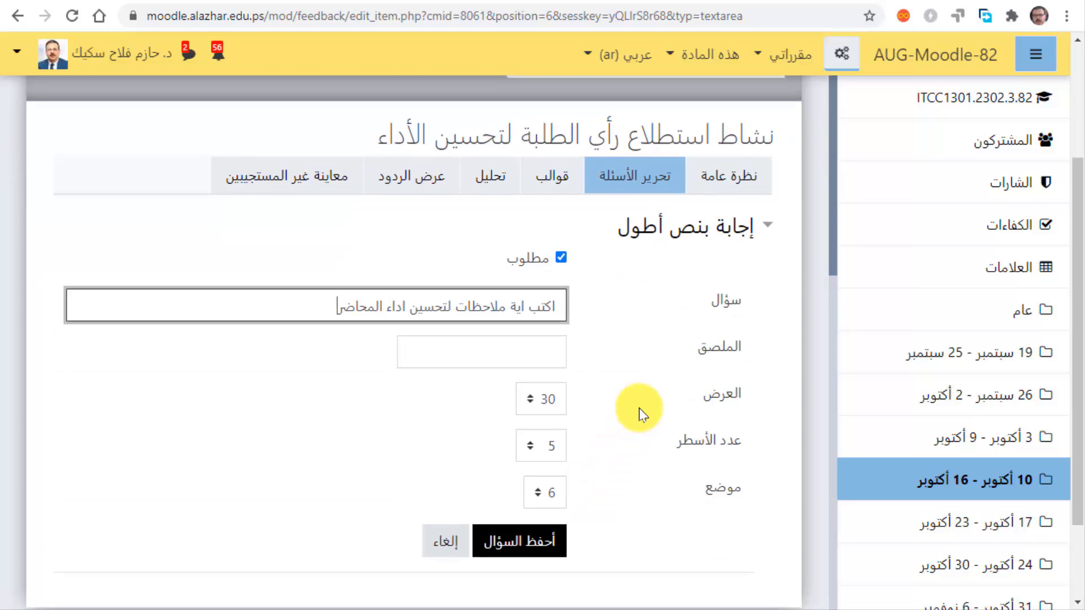
scroll(640, 409, "down", 2)
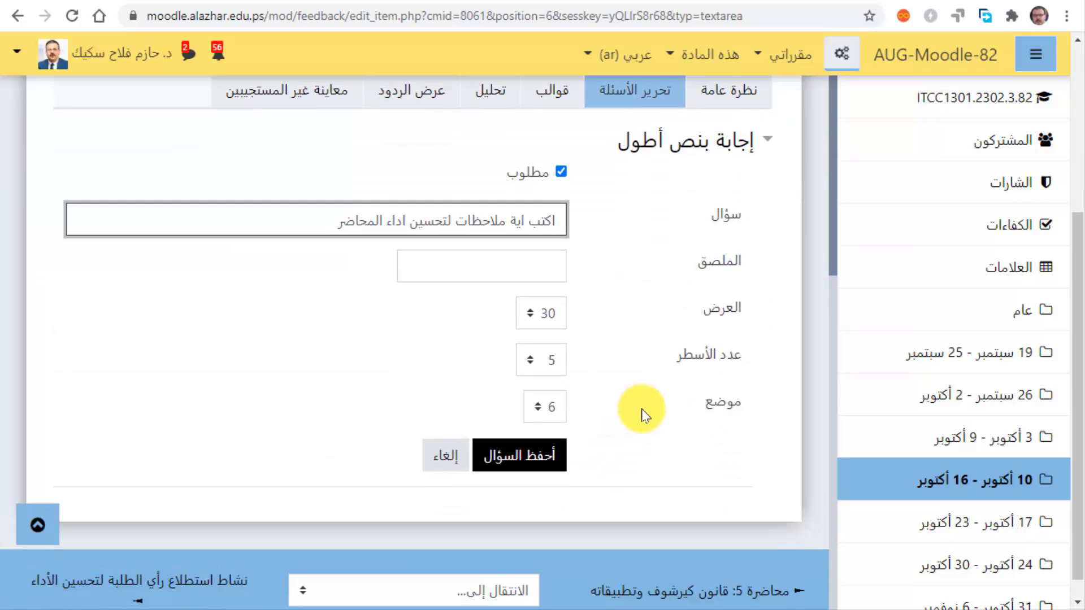
left_click(561, 320)
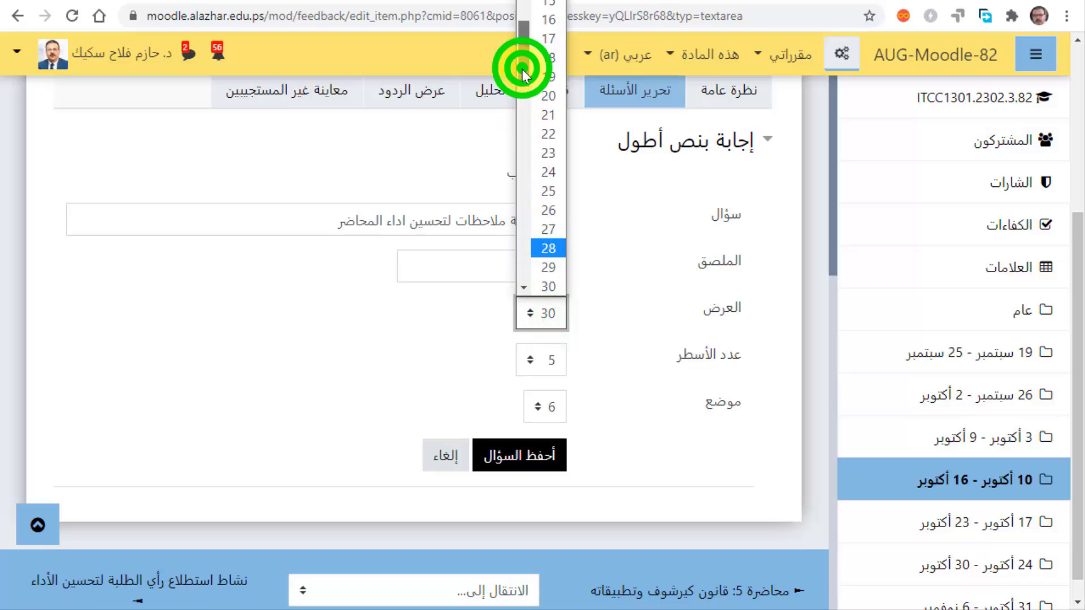
left_click_drag(523, 69, 517, 164)
left_click(534, 204)
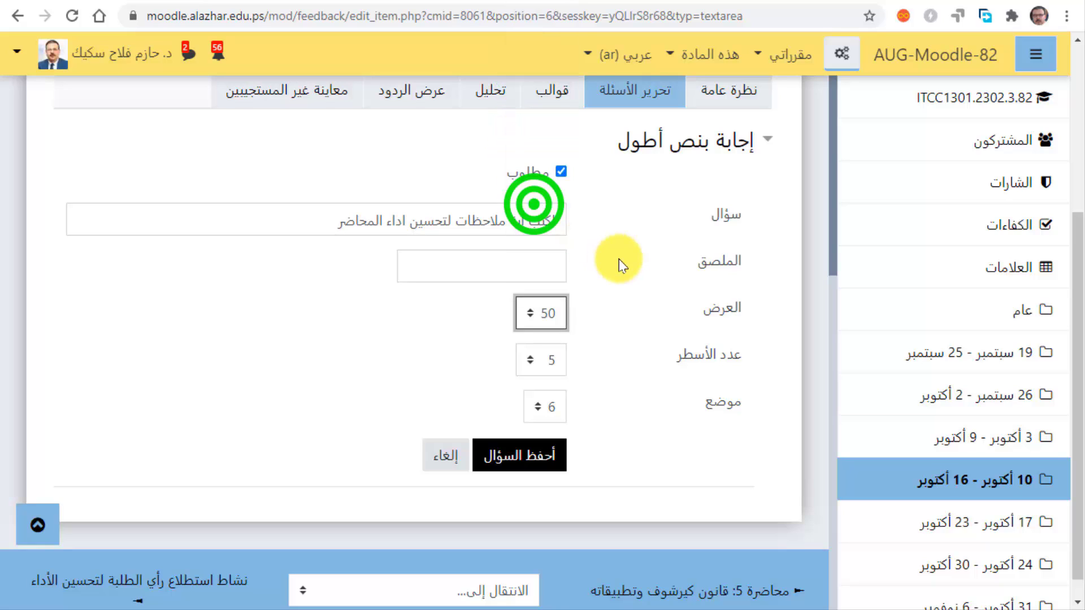
left_click(552, 369)
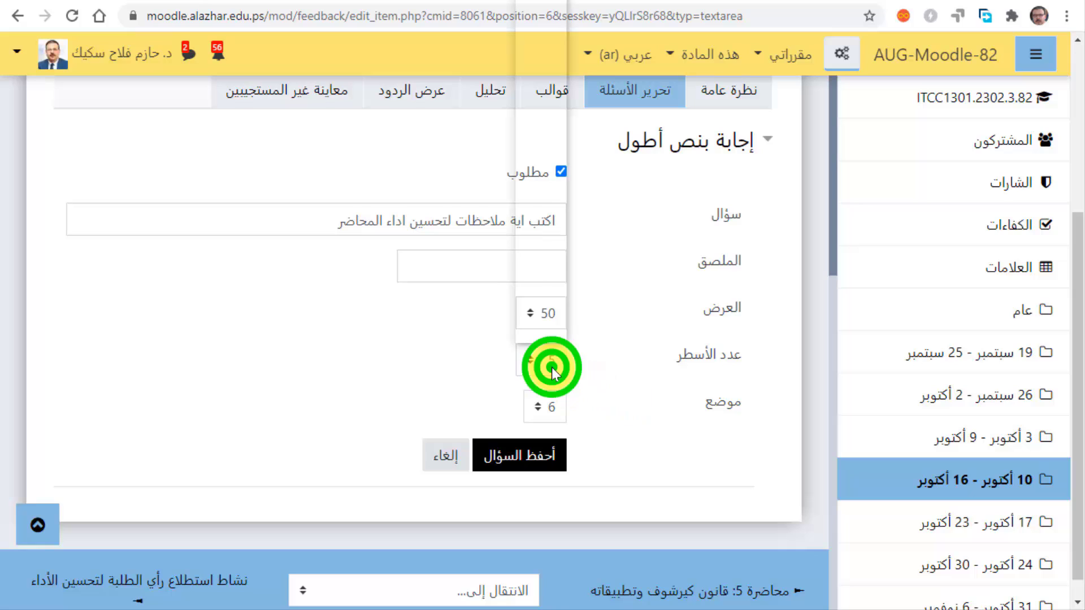
left_click(547, 76)
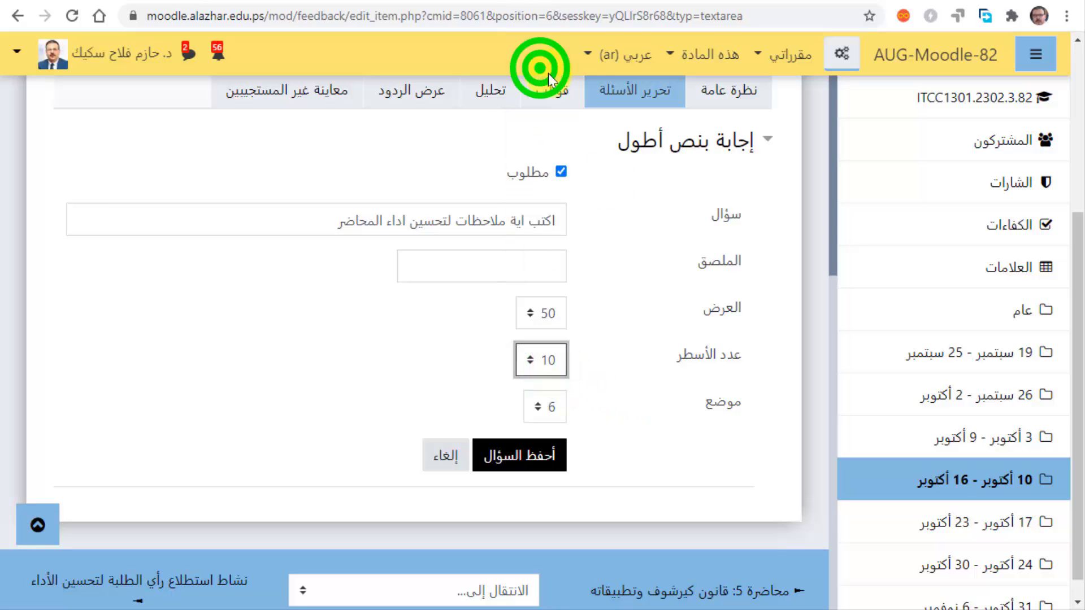
left_click(627, 296)
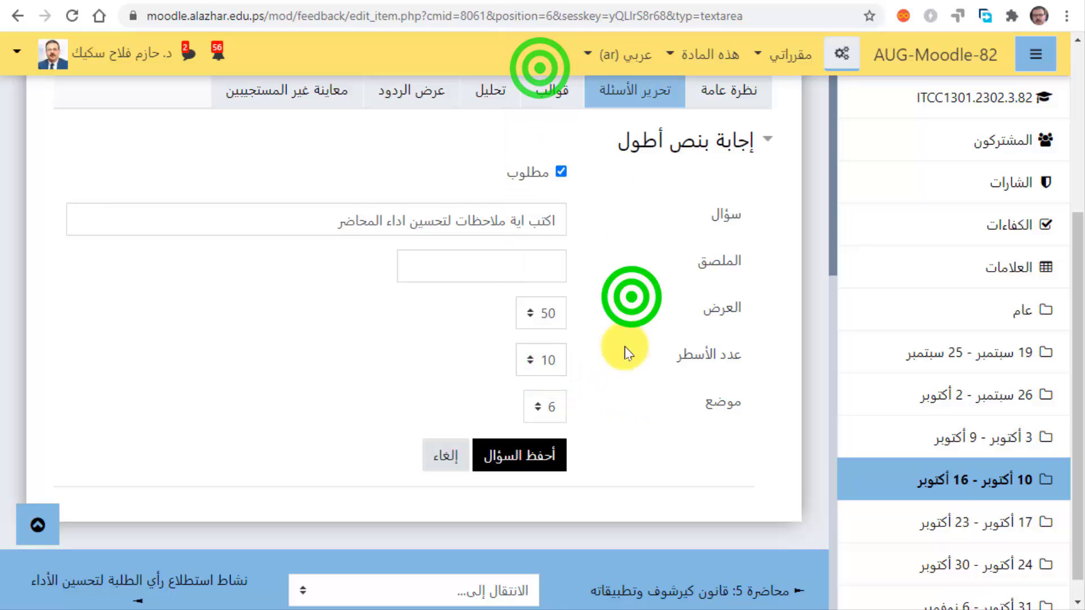
left_click(540, 467)
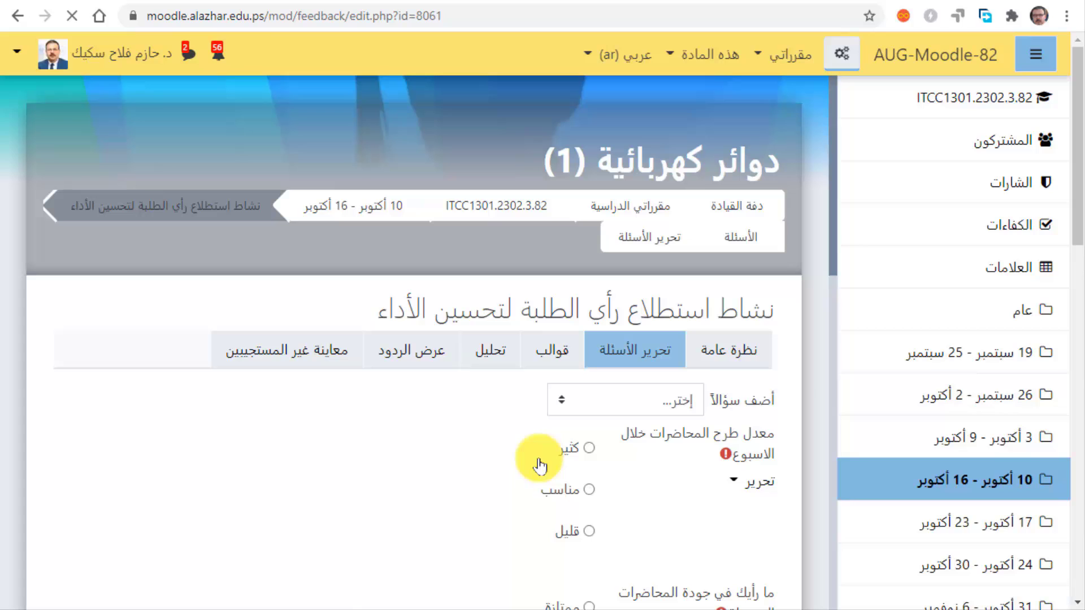
Step: Examine the new notes question at the end of the survey and try resizing its answer box shorter and taller
scroll(526, 457, "down", 10)
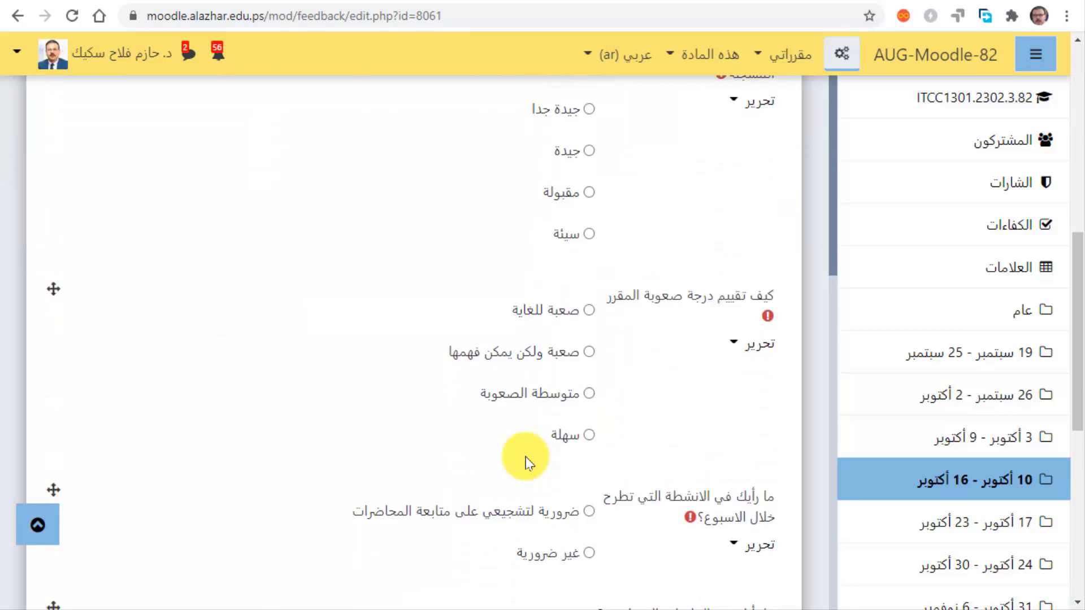
scroll(525, 457, "down", 7)
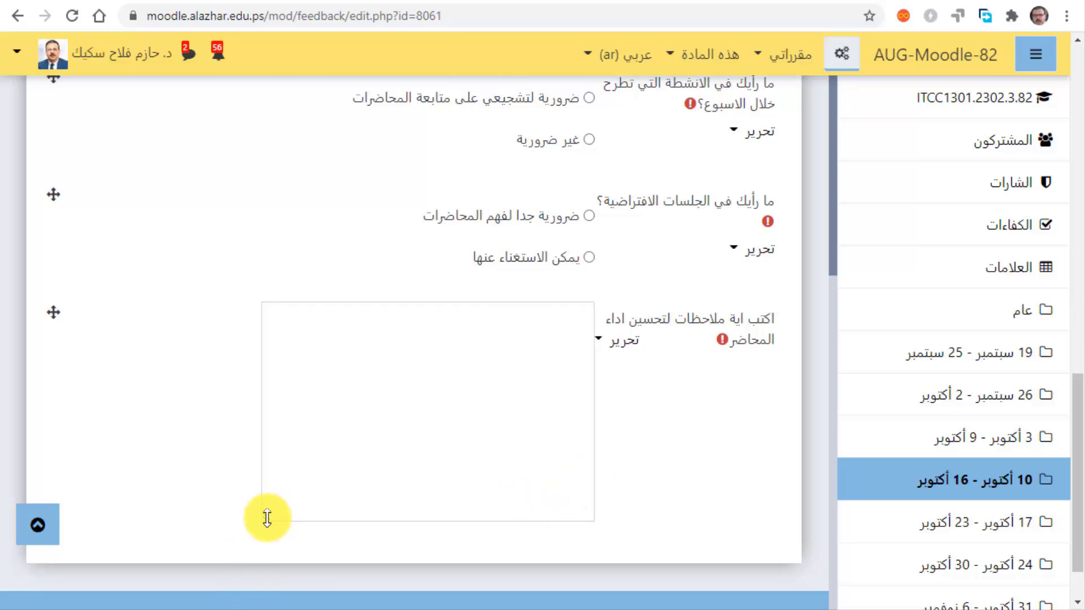
left_click_drag(267, 517, 267, 464)
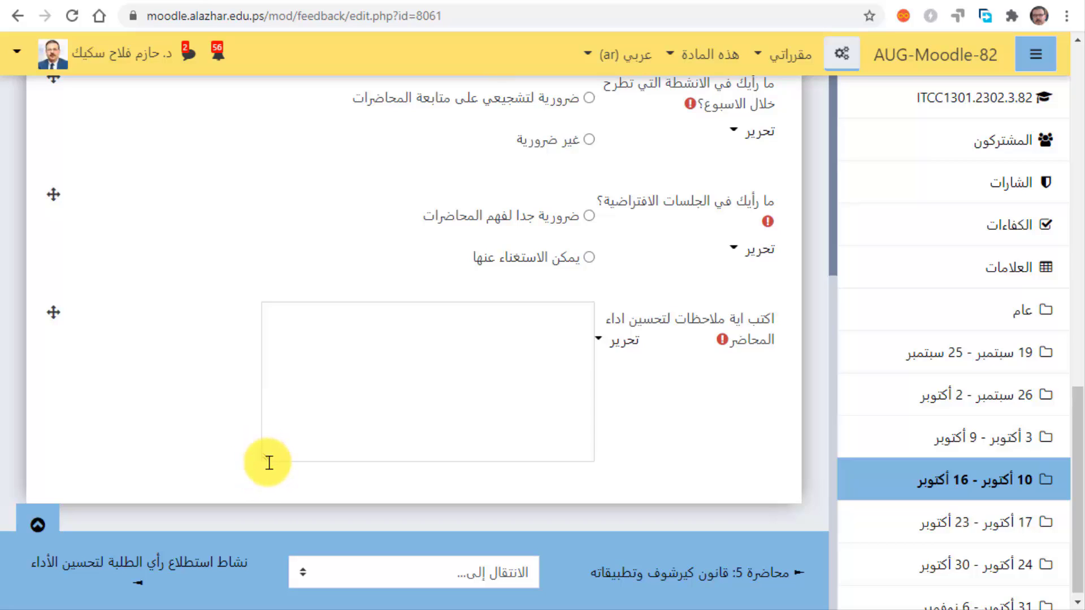
left_click_drag(269, 459, 272, 566)
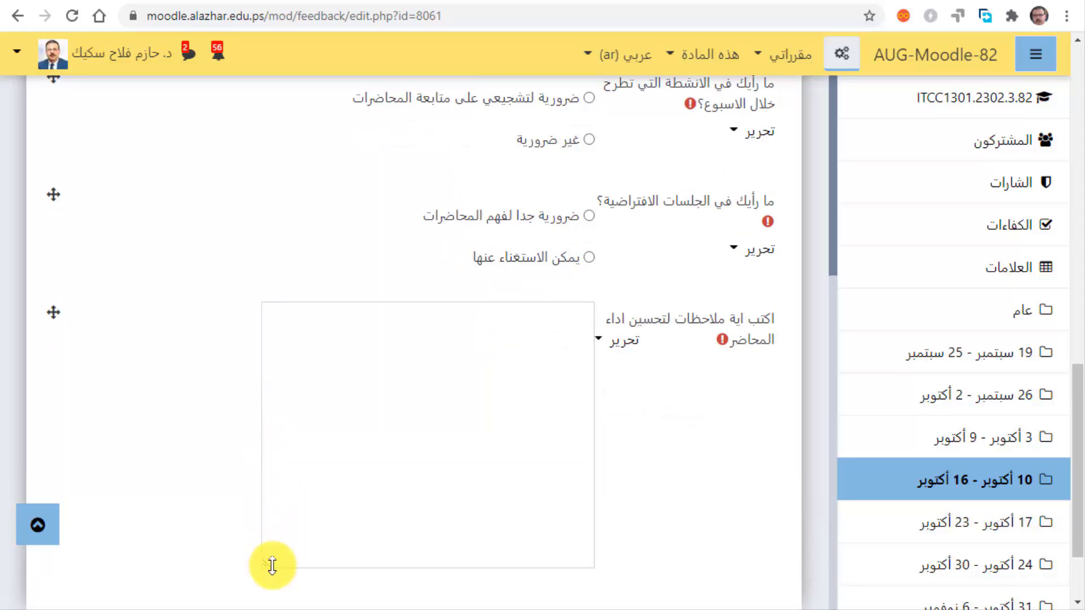
left_click(527, 403)
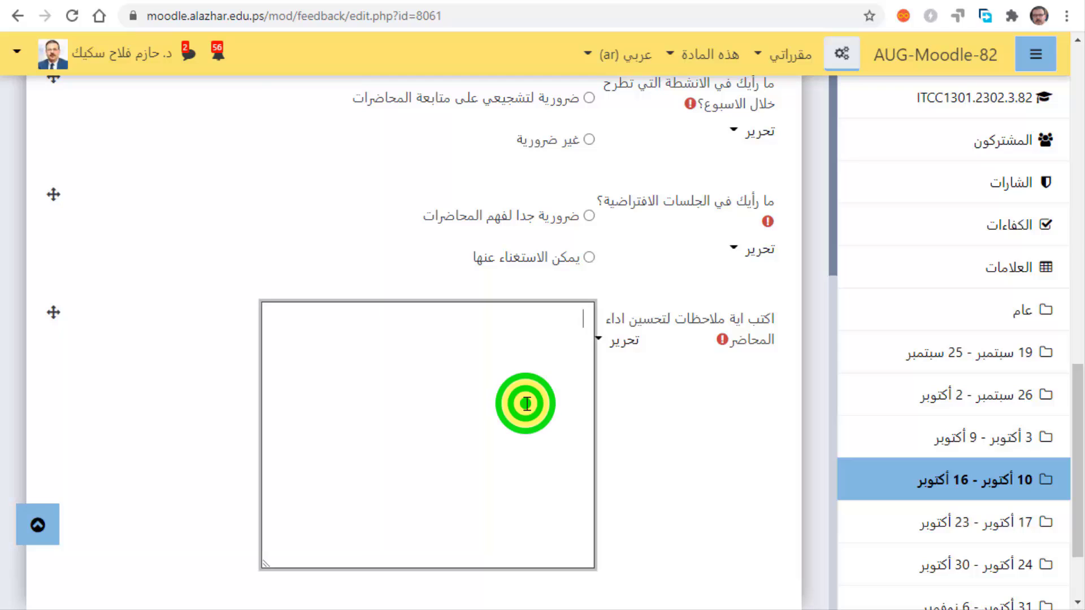
Step: Review the survey's full list of questions on the question editing page
scroll(581, 427, "up", 15)
scroll(593, 452, "up", 2)
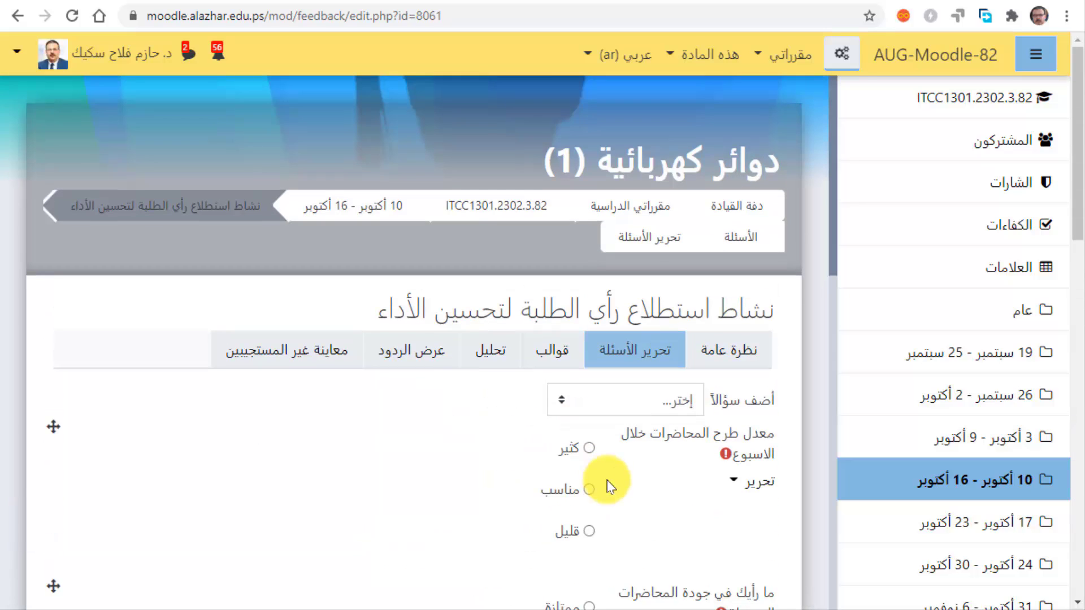
scroll(605, 485, "down", 2)
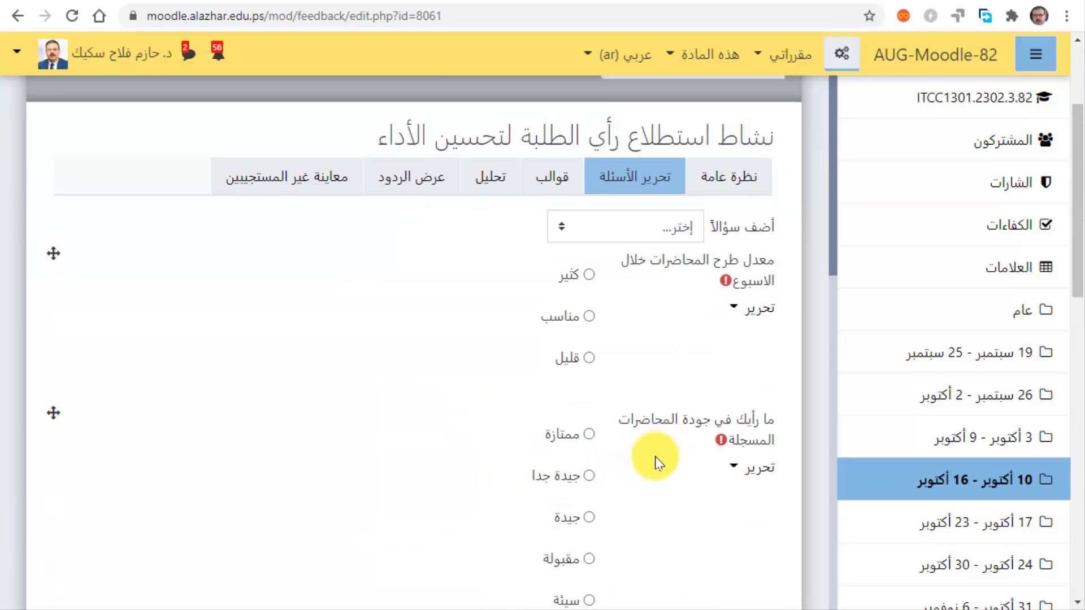
scroll(627, 430, "up", 2)
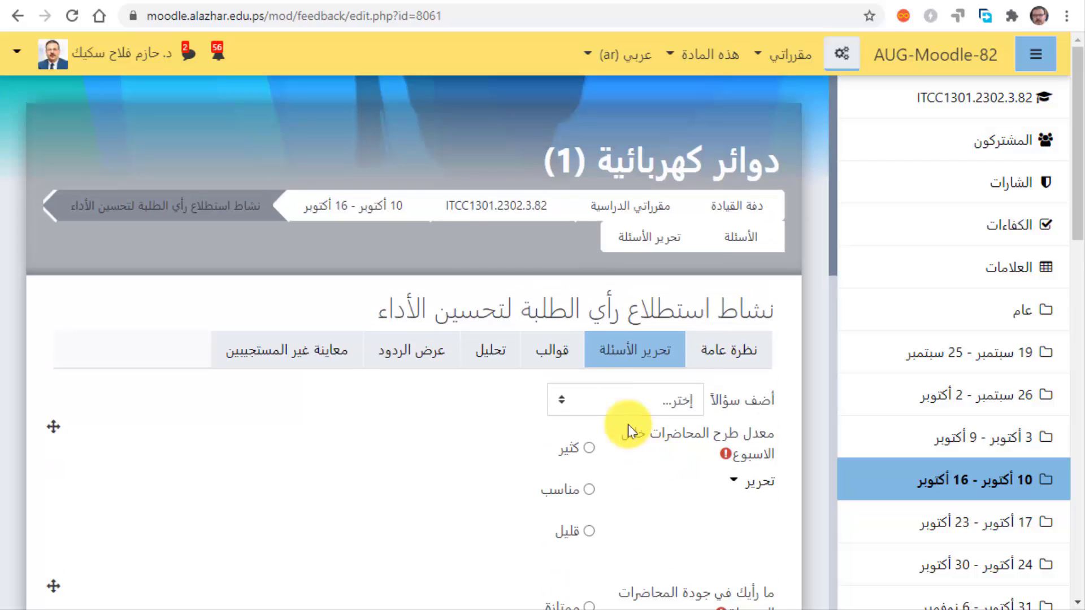
scroll(491, 203, "down", 20)
left_click(493, 200)
scroll(492, 204, "up", 15)
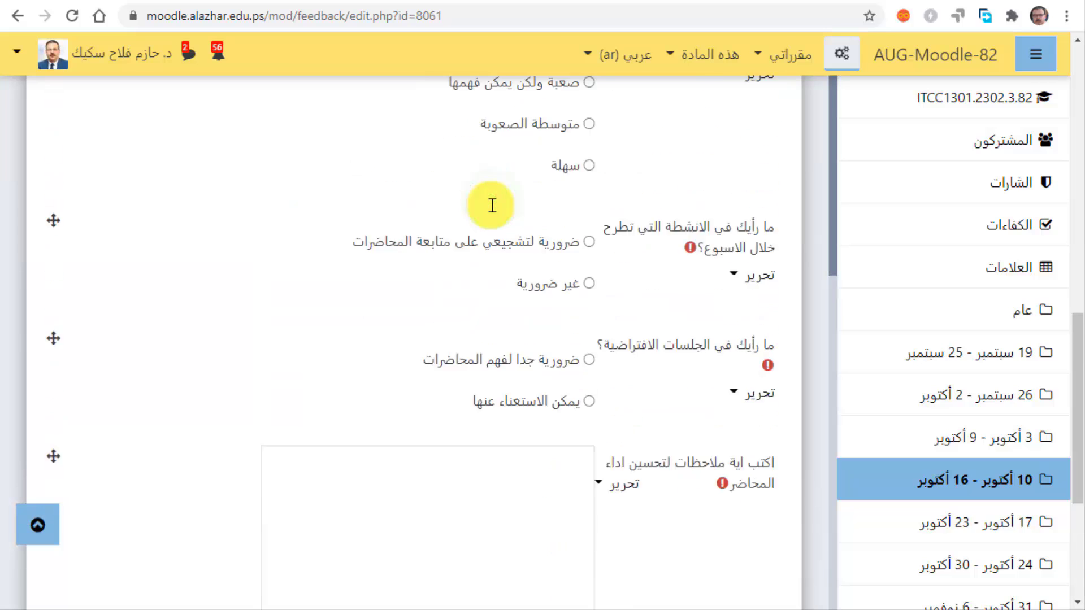
Step: Return to the ITCC1301.2302.3.82 course page and make the hidden survey activity in the 10–16 October week visible to students
left_click(508, 213)
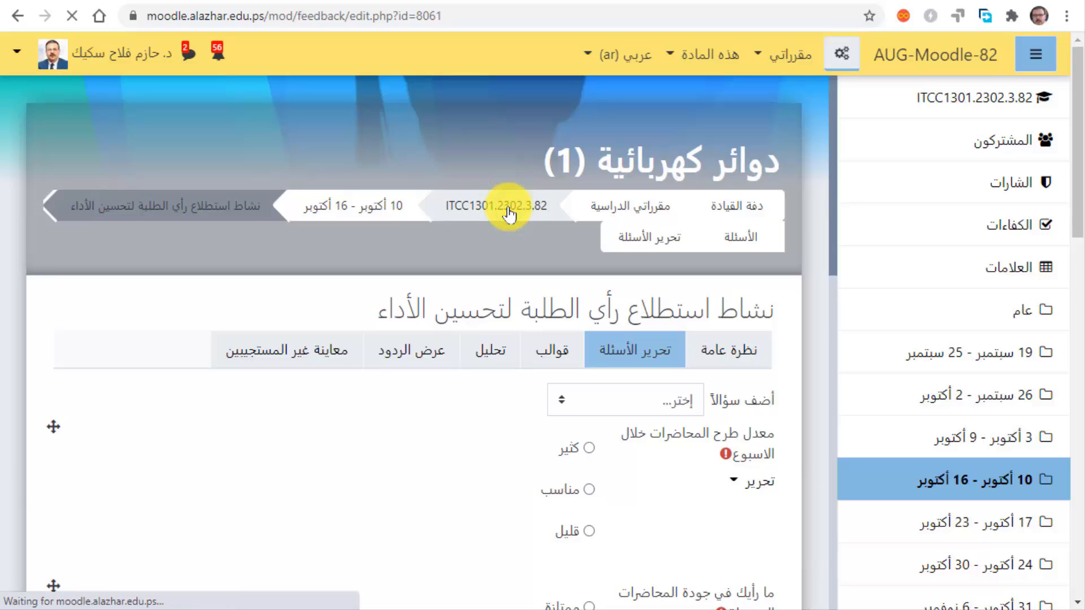
scroll(638, 356, "down", 10)
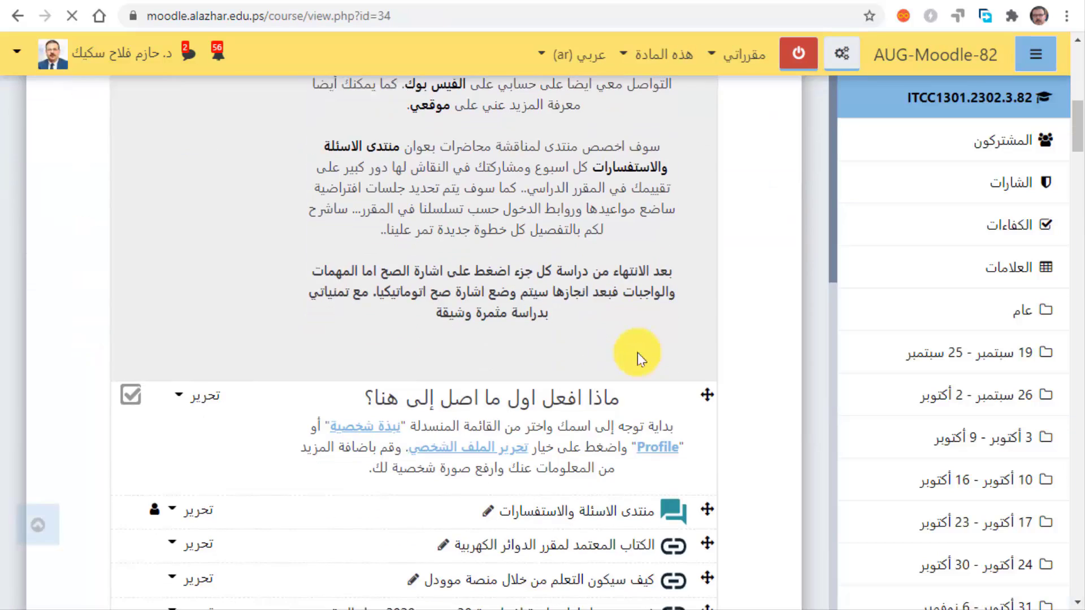
scroll(638, 356, "down", 20)
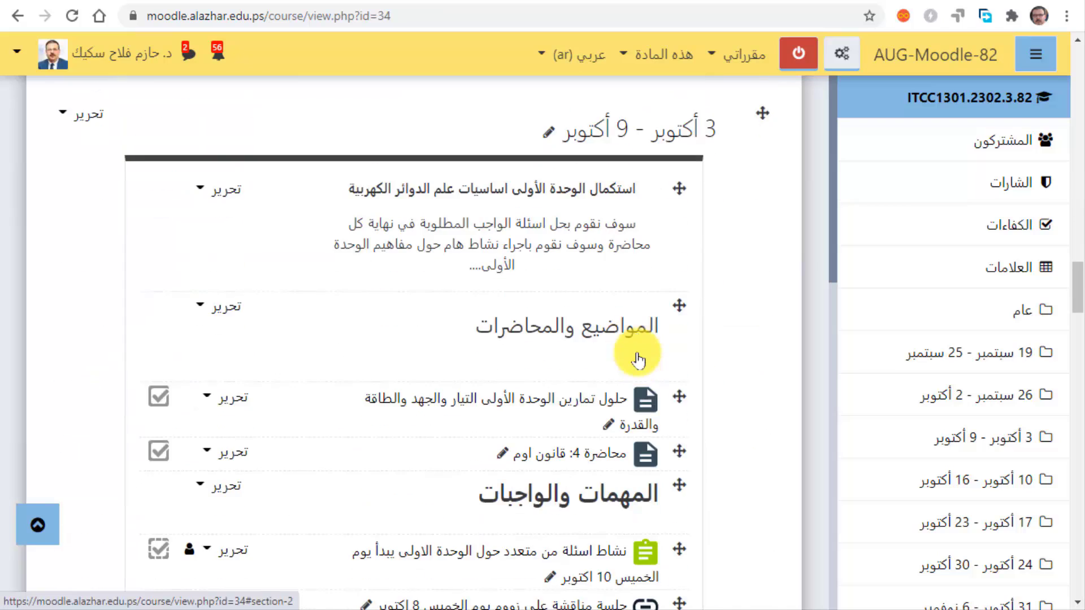
scroll(637, 361, "down", 14)
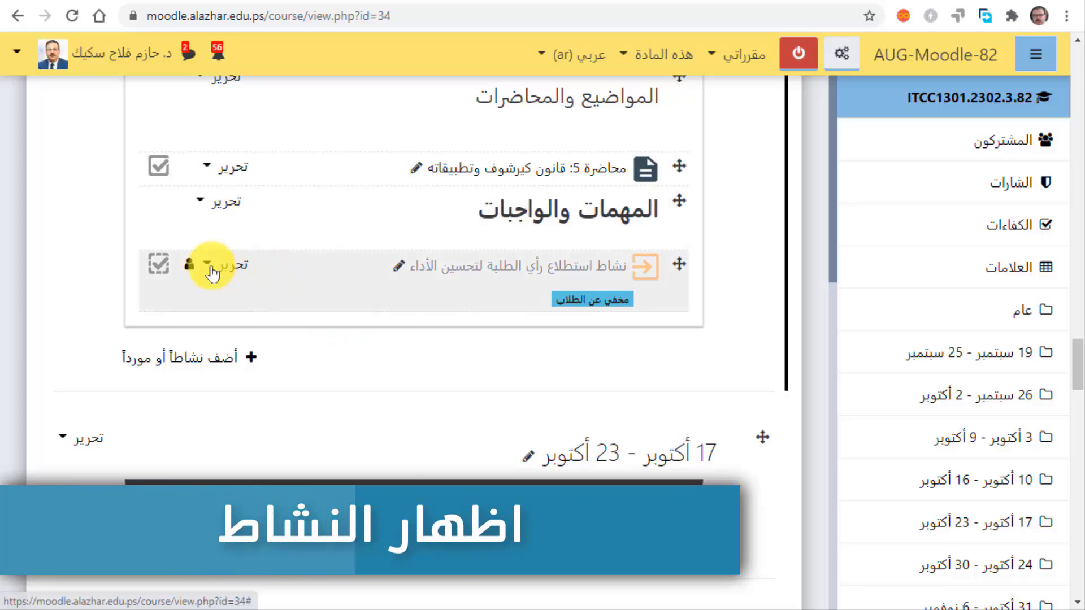
left_click(208, 266)
left_click(211, 347)
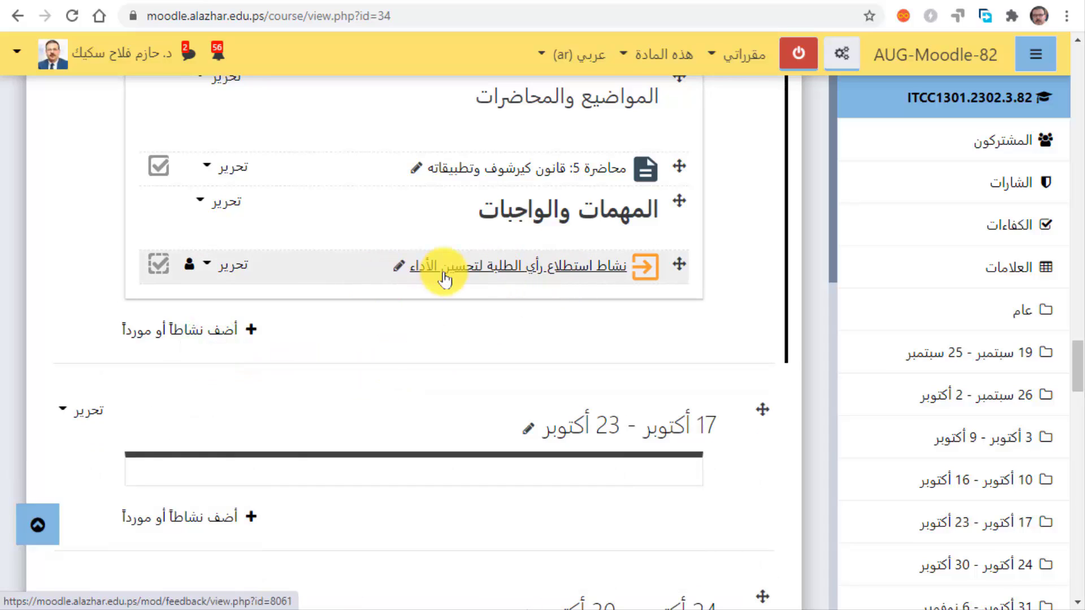
Step: Switch the role in this course to student (طالب)
left_click(119, 65)
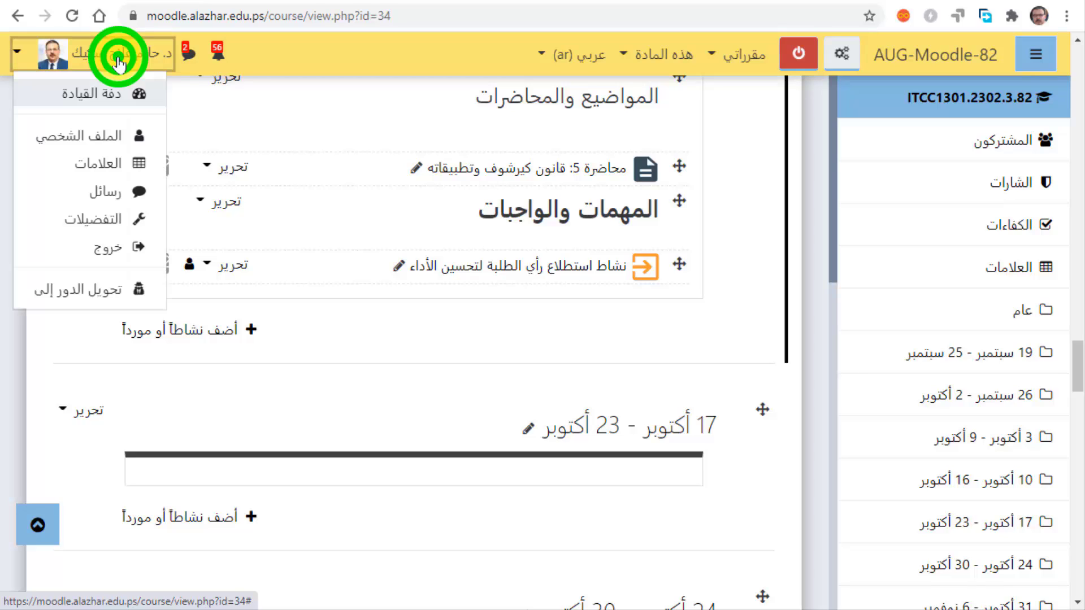
left_click(109, 302)
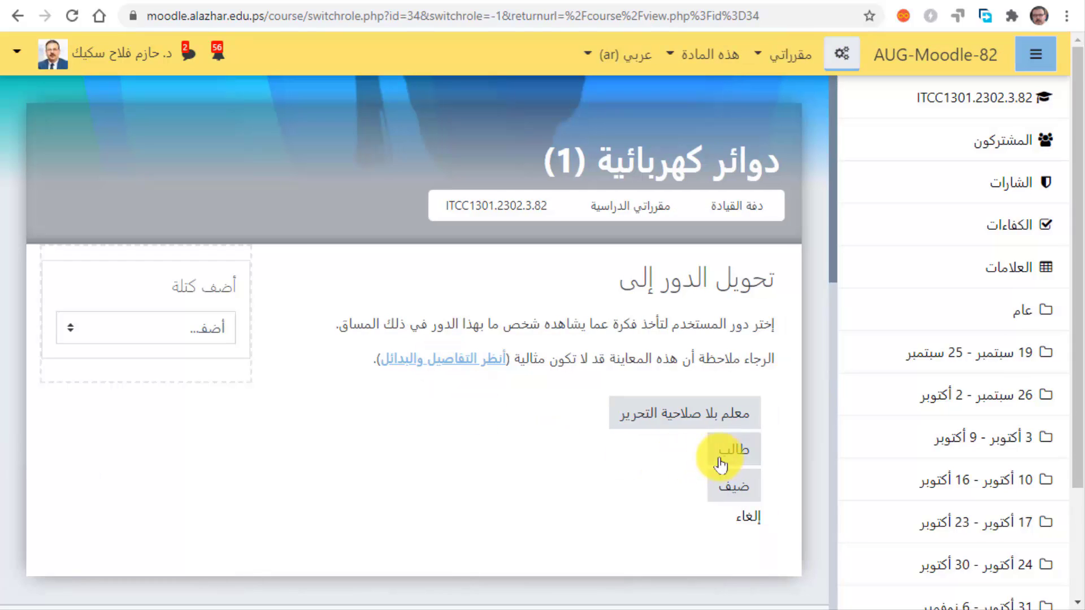
left_click(736, 450)
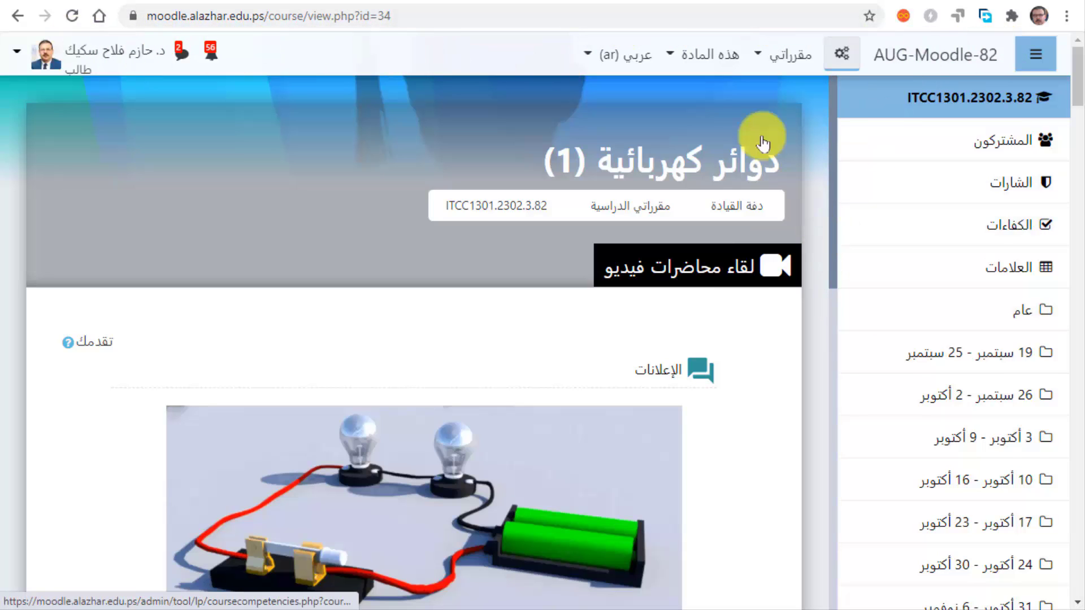
Step: Open the survey activity "نشاط استطلاع رأي الطلبة لتحسين الأداء" in the 10–16 October week as a student
scroll(707, 442, "down", 15)
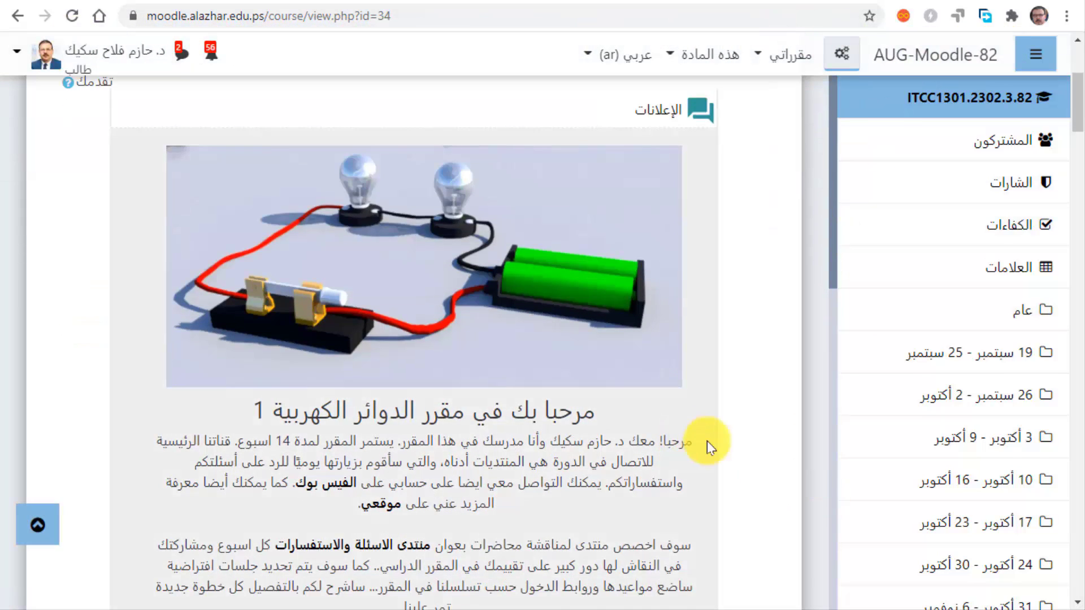
scroll(707, 441, "down", 15)
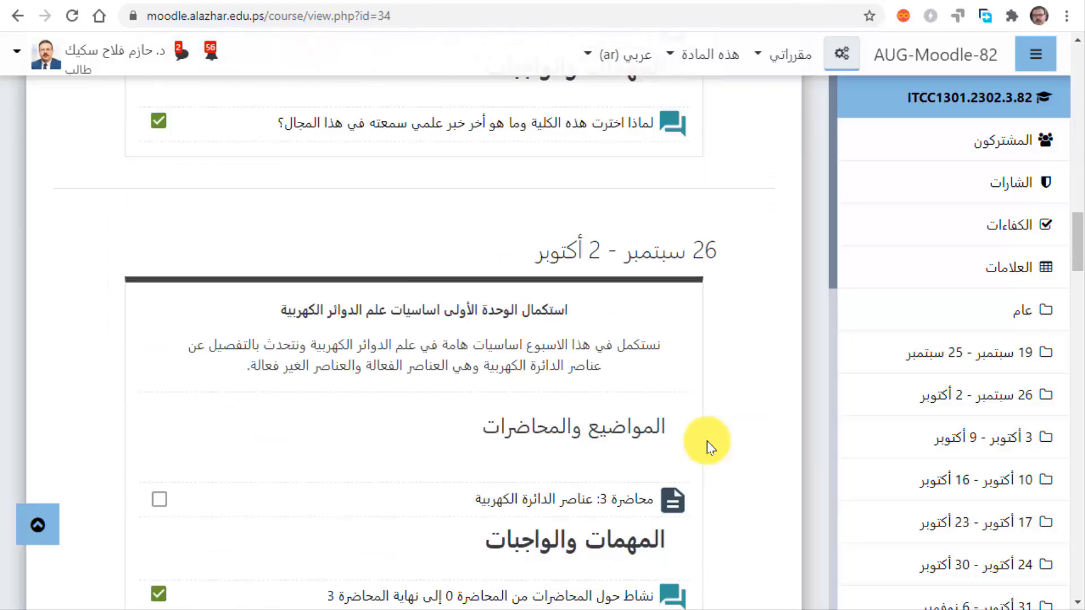
scroll(707, 440, "down", 10)
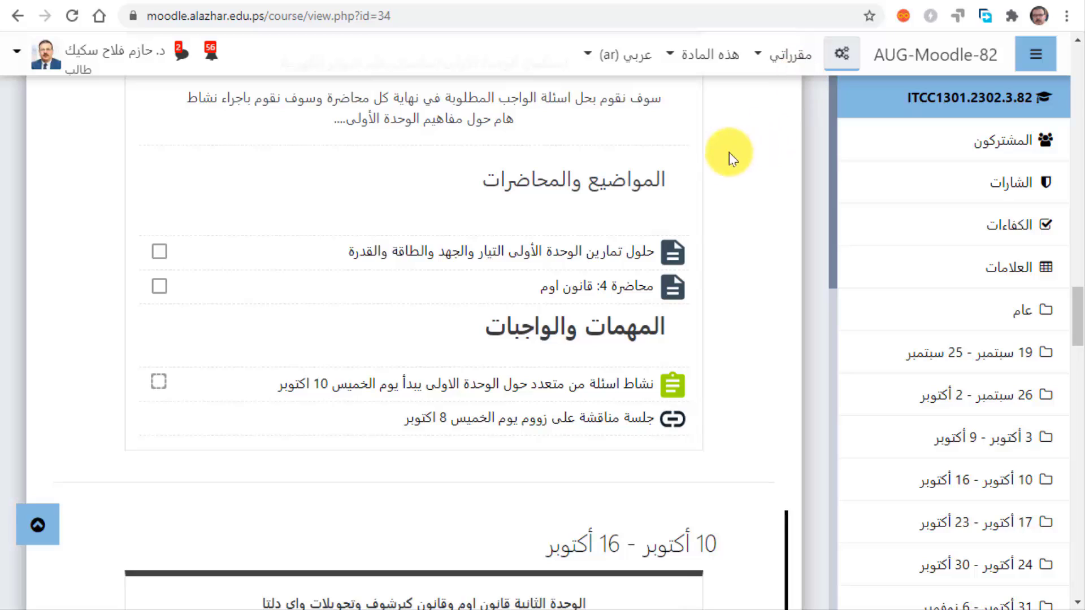
scroll(721, 380, "down", 9)
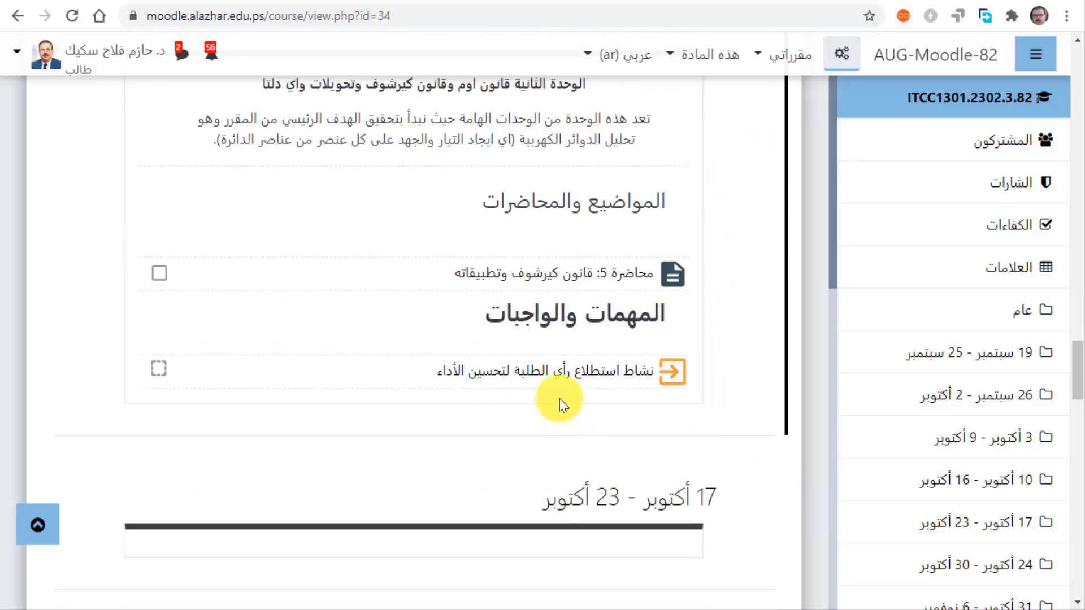
left_click(567, 375)
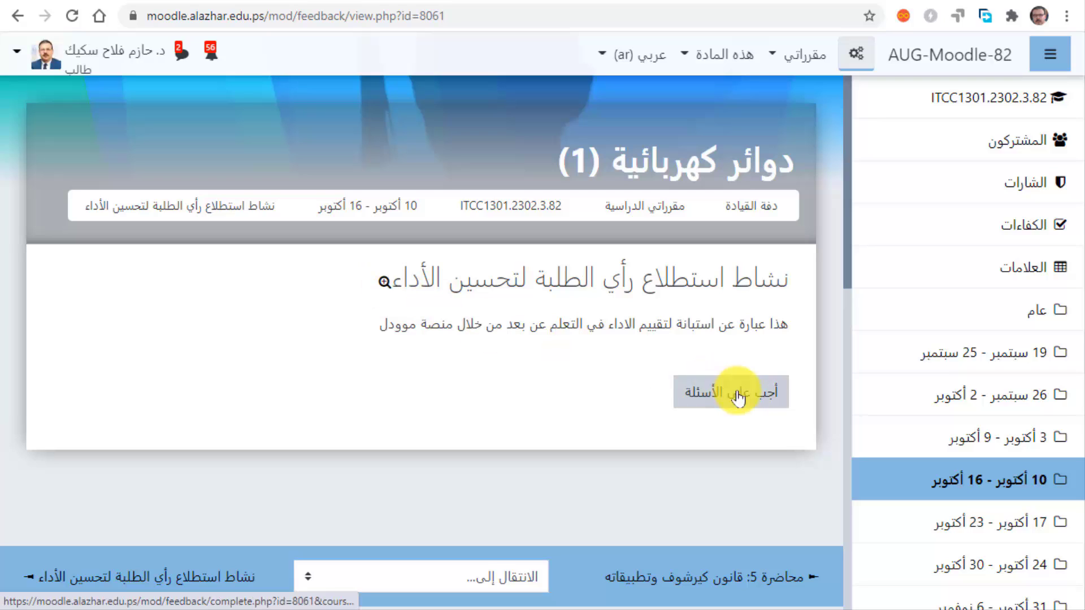
Step: Preview the survey's questions through to the notes box and return to the activity page
left_click(385, 282)
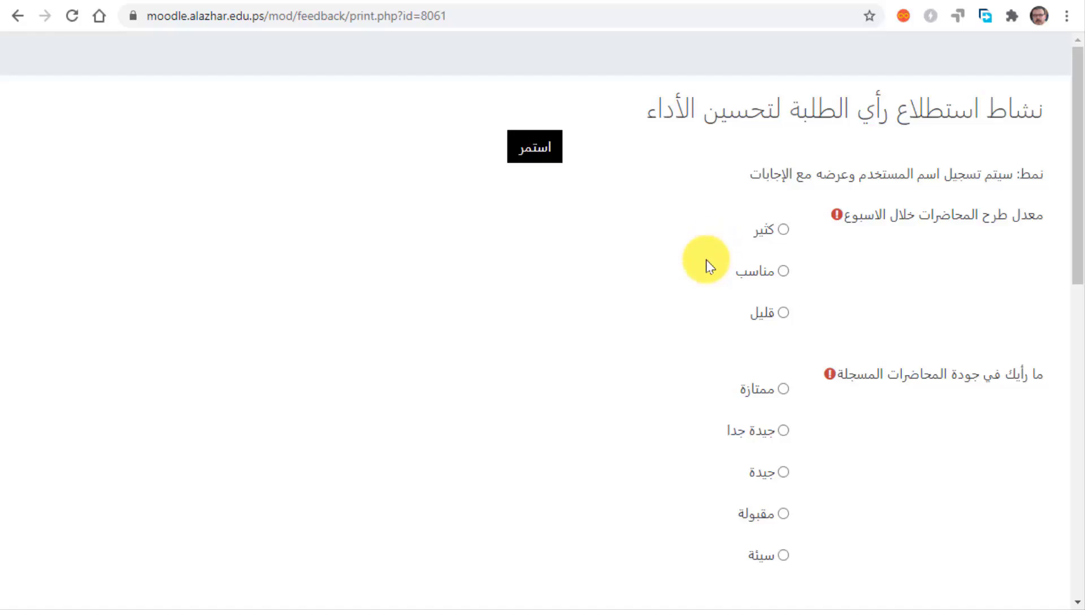
scroll(709, 266, "down", 13)
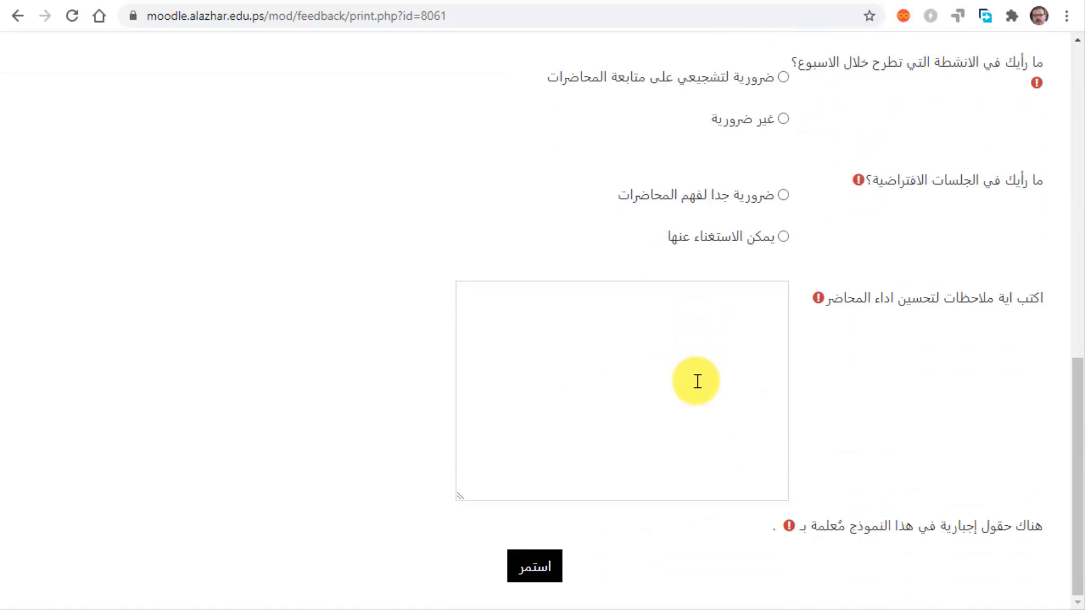
scroll(697, 381, "up", 13)
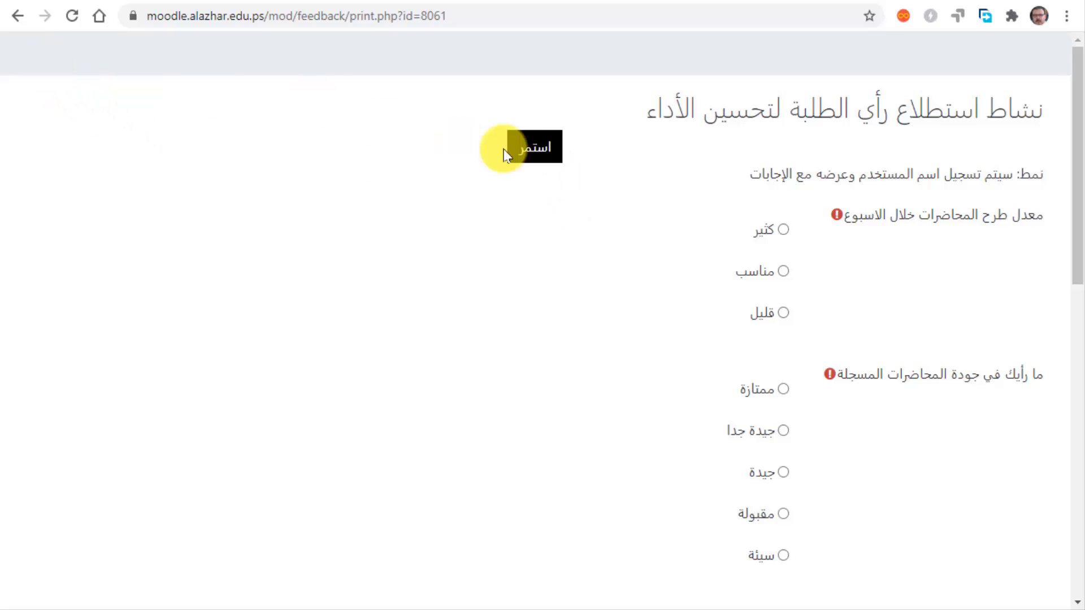
left_click(18, 17)
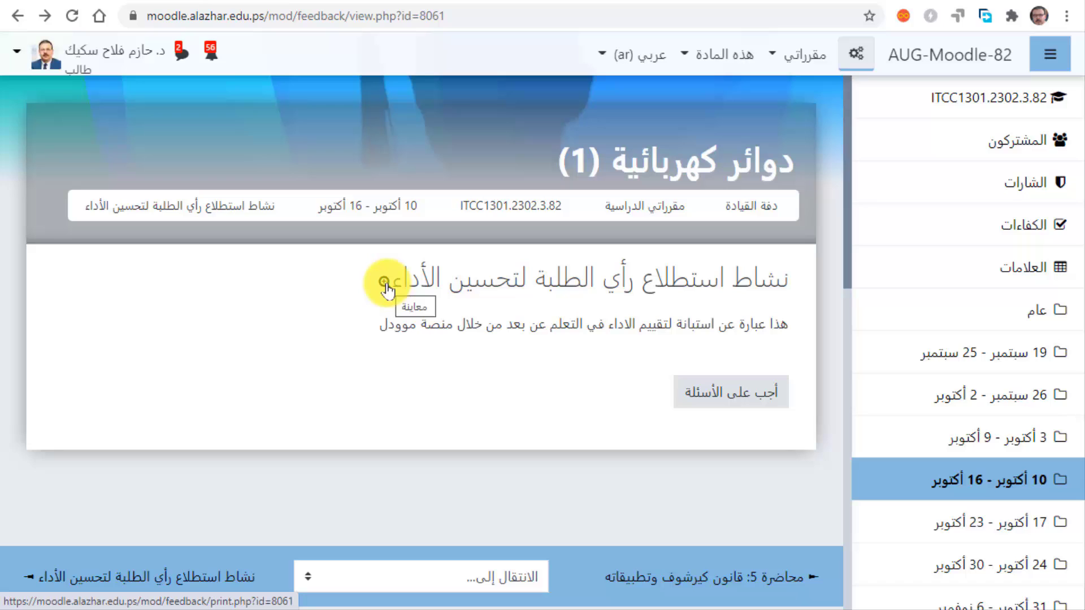
Step: Start answering the survey, choosing مناسب for the weekly lecture rate and جيدة جدا for the recorded lectures' quality
left_click(737, 402)
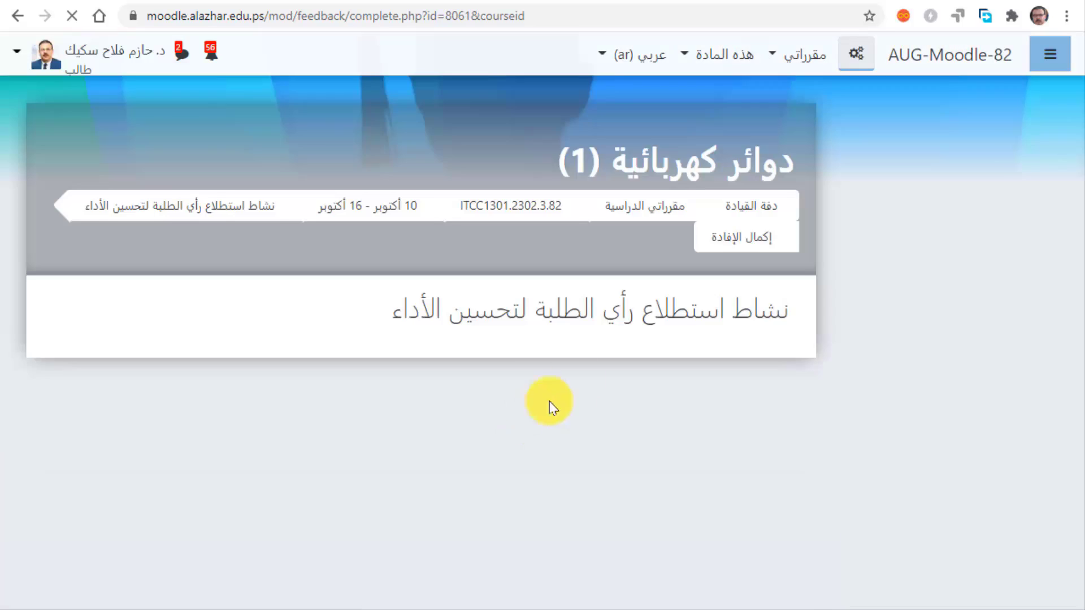
scroll(660, 405, "down", 3)
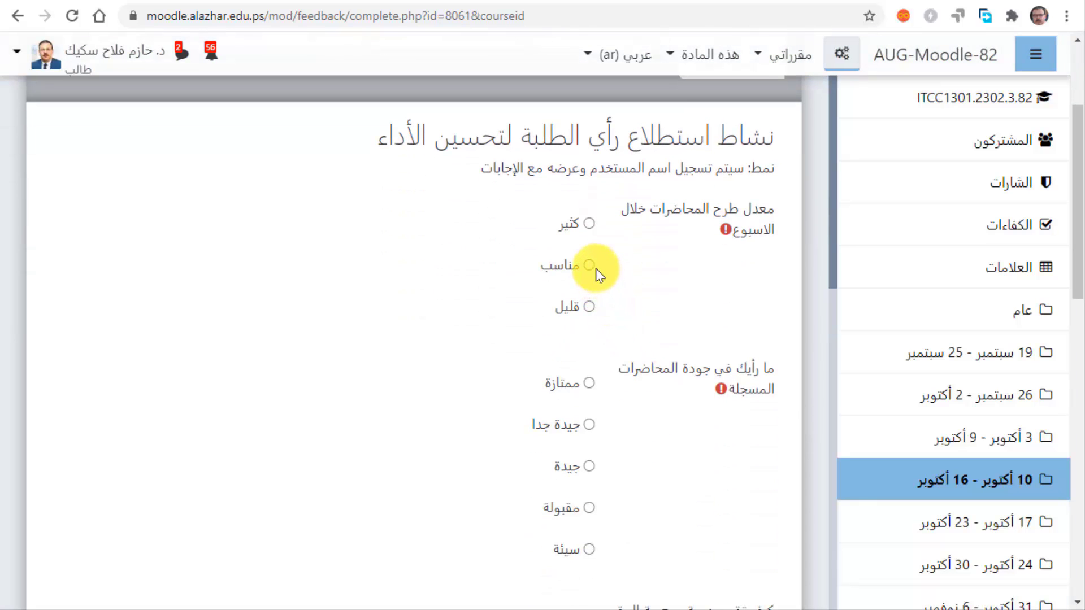
left_click(588, 428)
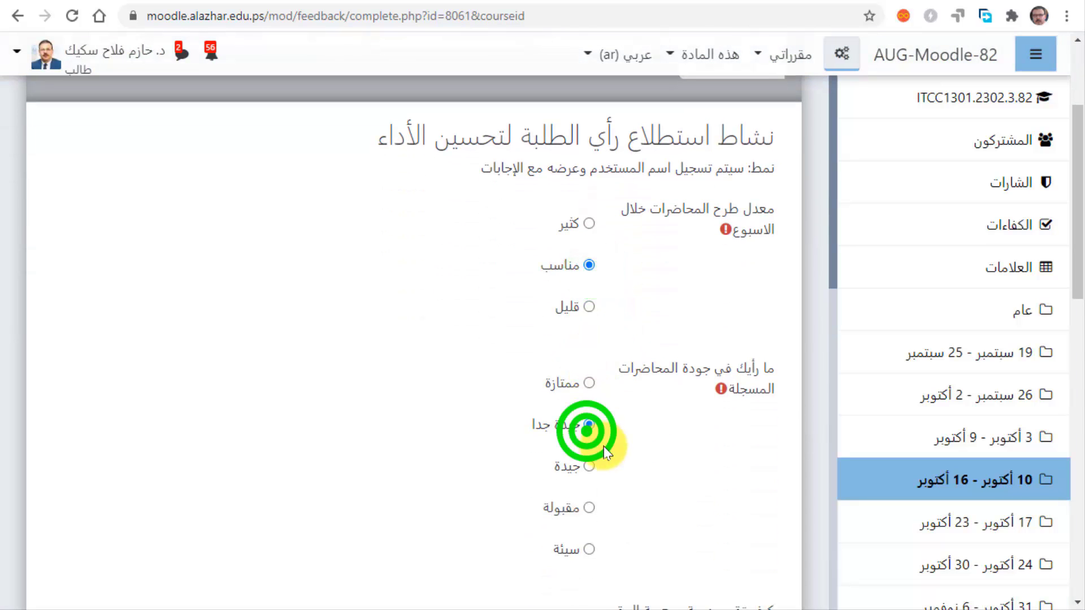
scroll(602, 440, "down", 7)
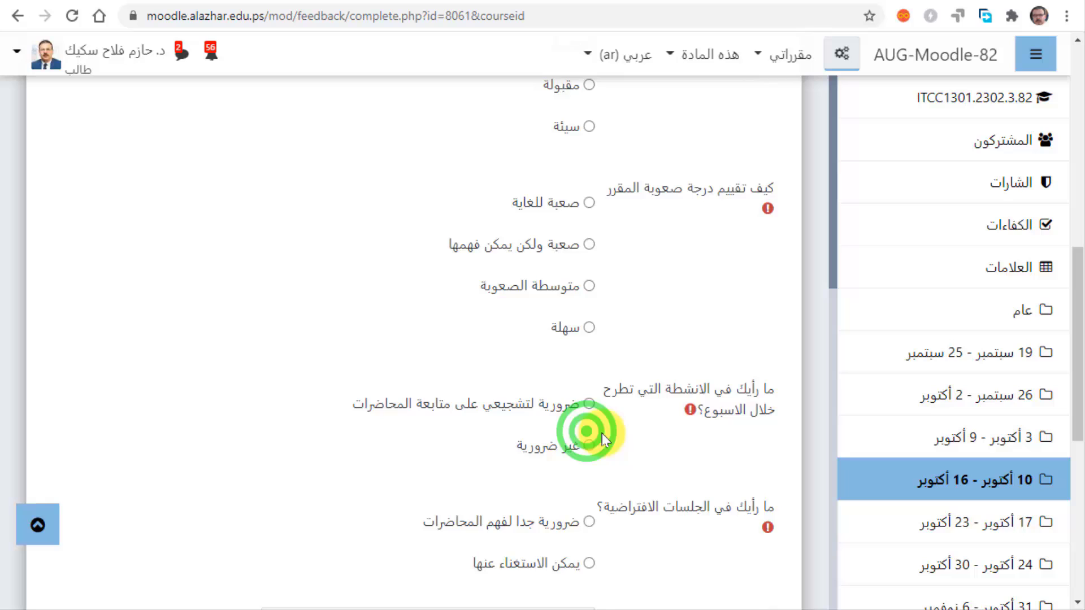
left_click(588, 394)
Step: Try to submit the survey answers with the required notes question left blank
scroll(584, 393, "down", 8)
left_click(544, 249)
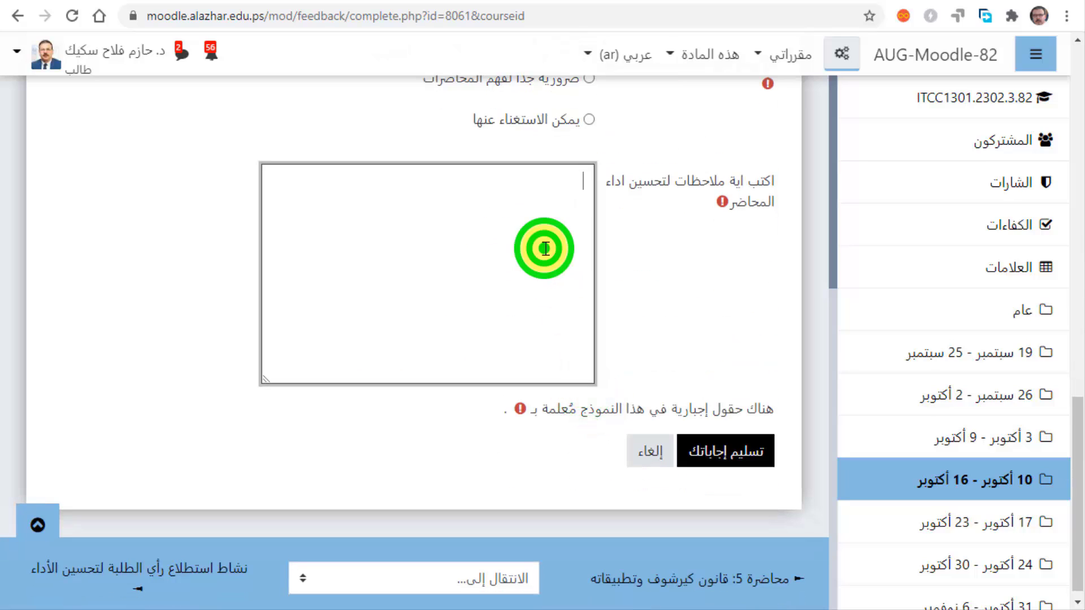
left_click(730, 459)
left_click(730, 471)
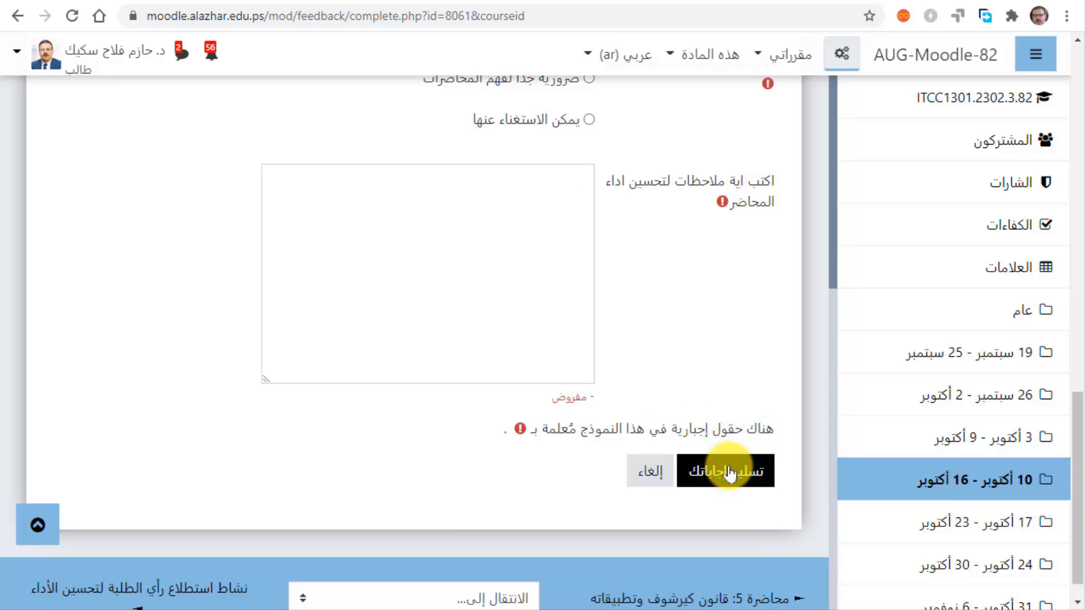
Step: Leave the student role and return to the lecturer role
scroll(486, 378, "up", 20)
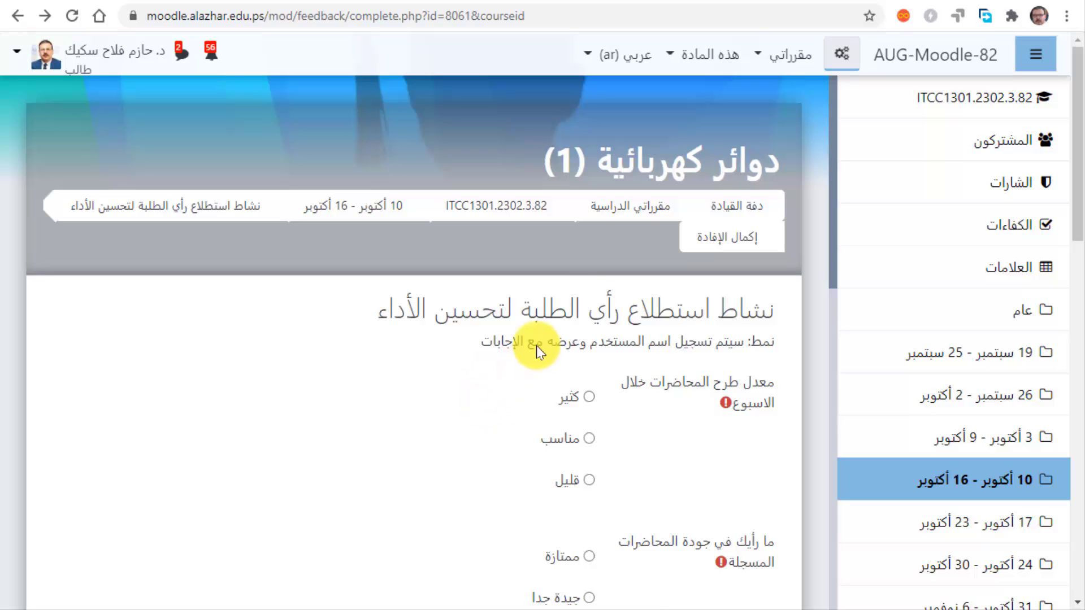
scroll(468, 414, "down", 10)
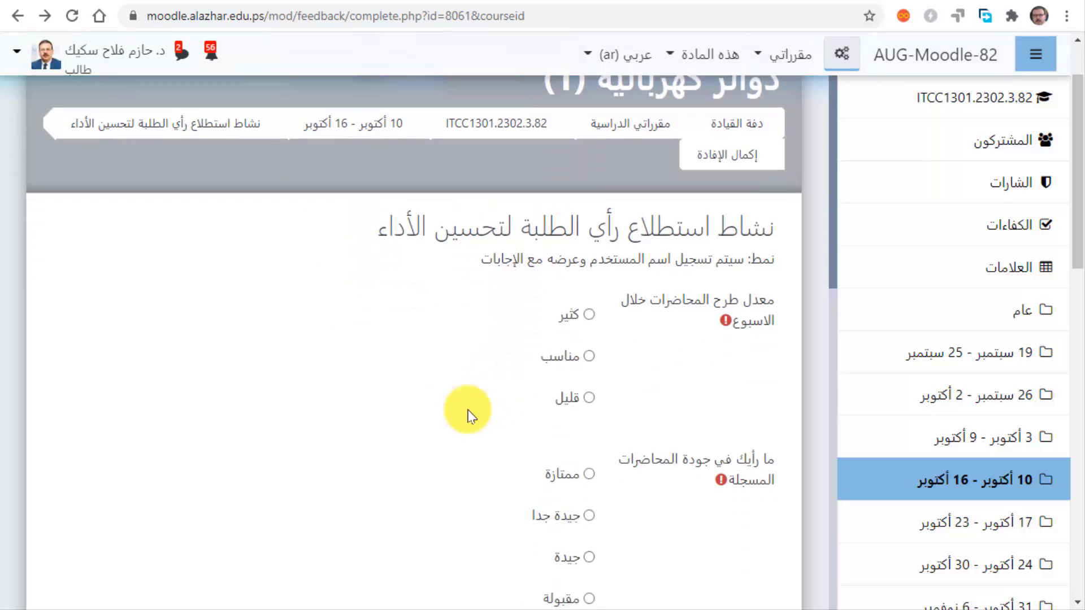
scroll(468, 415, "up", 10)
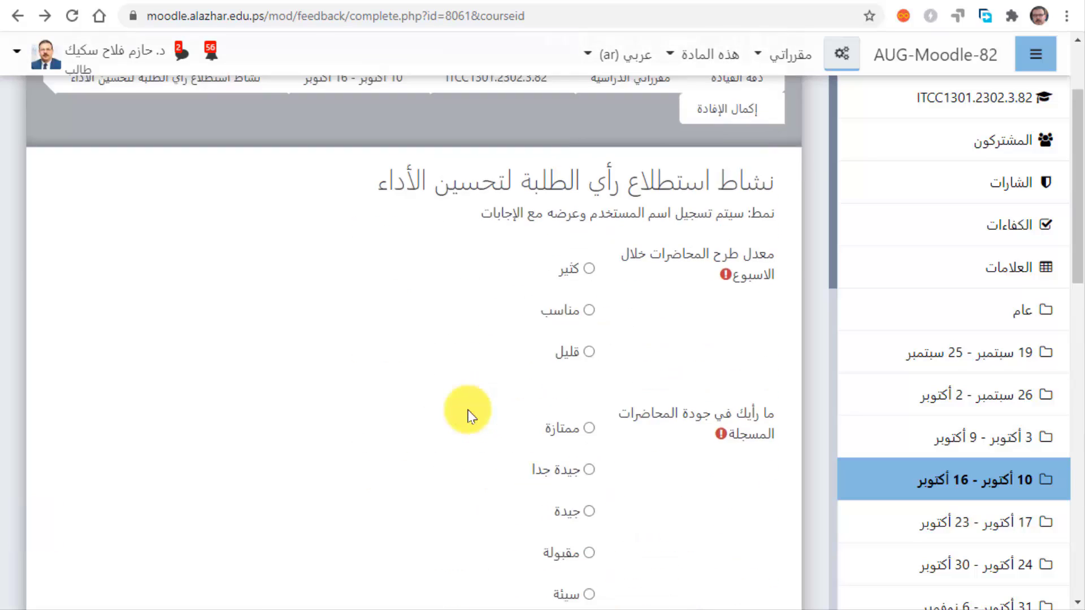
left_click(102, 53)
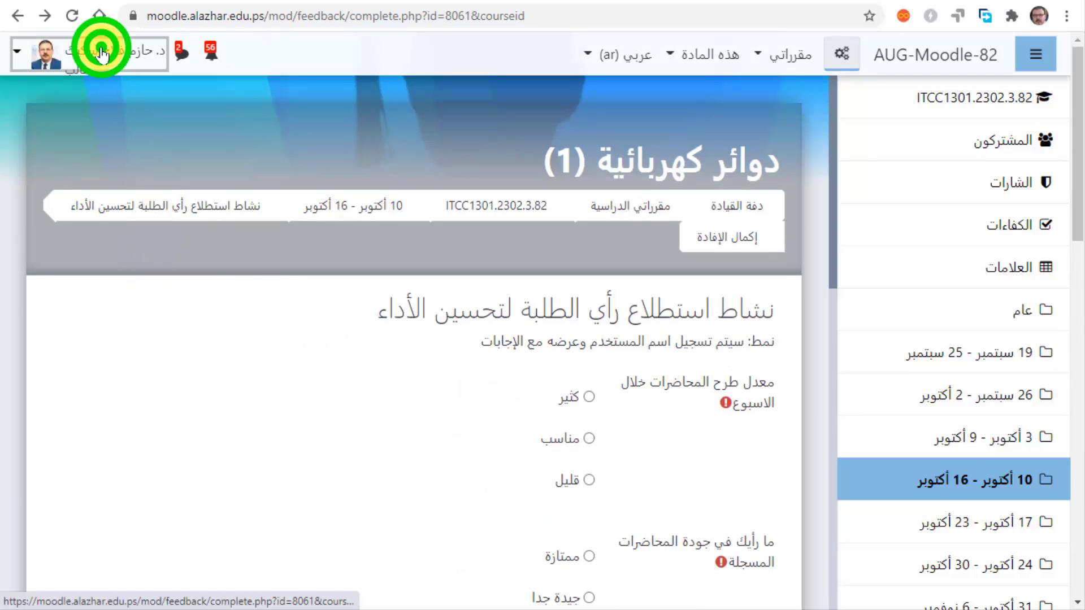
left_click(142, 295)
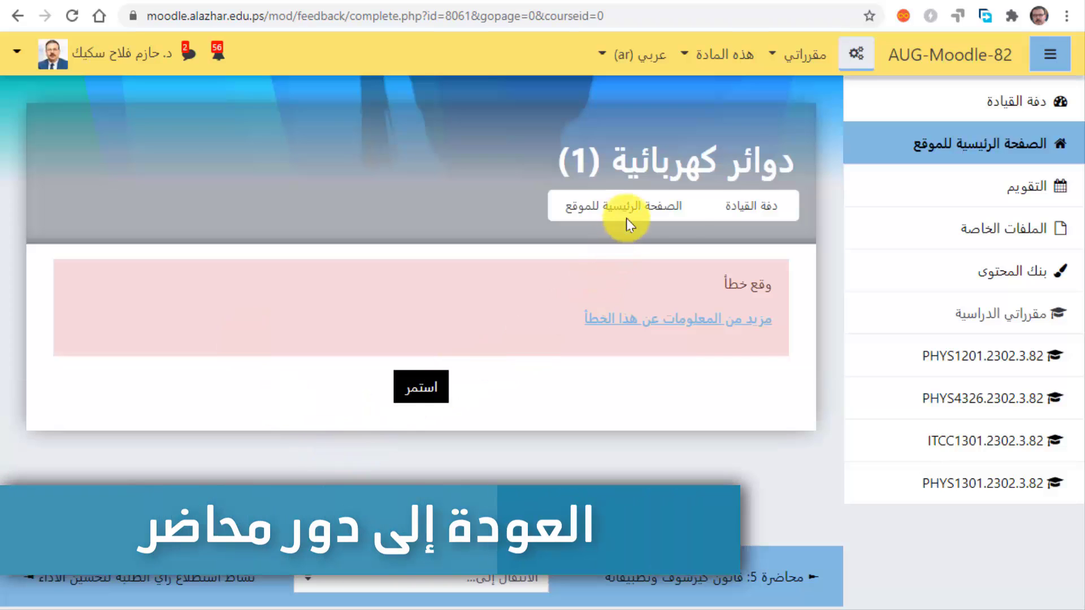
Step: Continue past the error page and open the electrical circuits course page دوائر كهربائية (1)
left_click(435, 395)
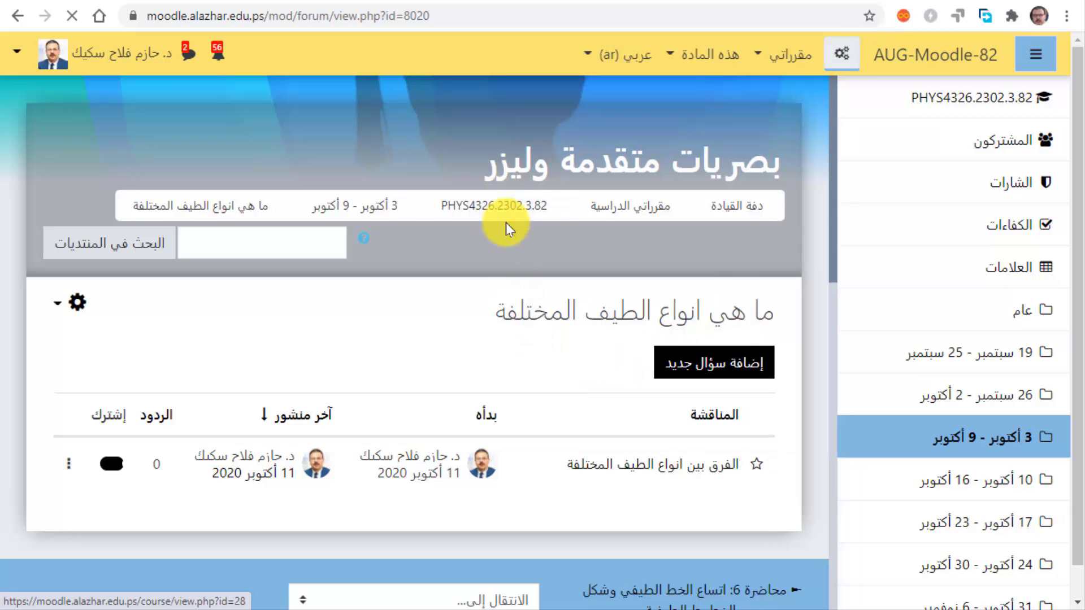
left_click(776, 52)
left_click(823, 152)
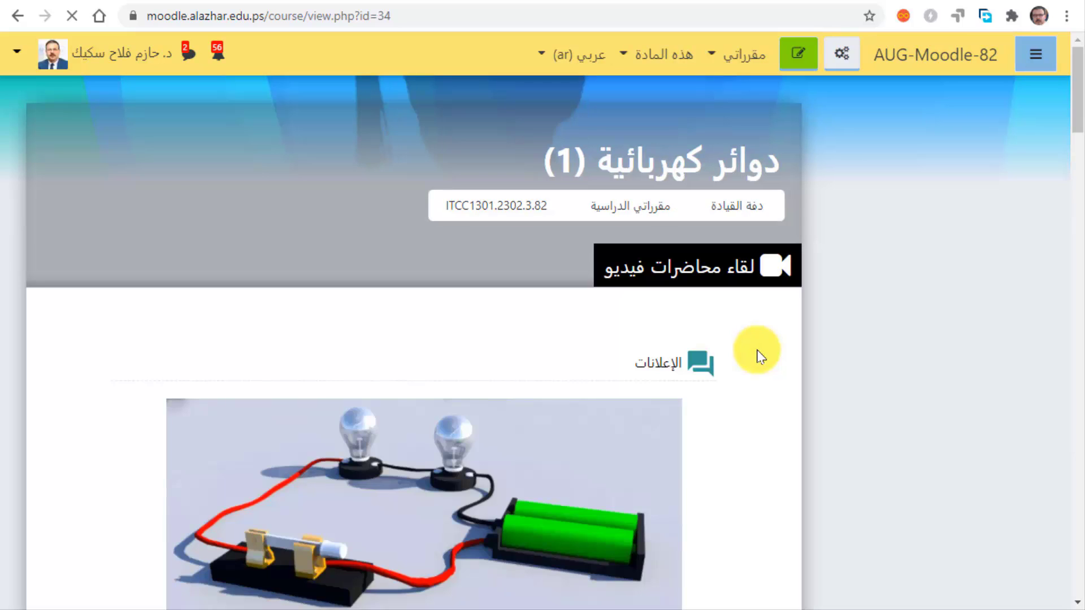
scroll(760, 356, "down", 3)
scroll(760, 356, "up", 3)
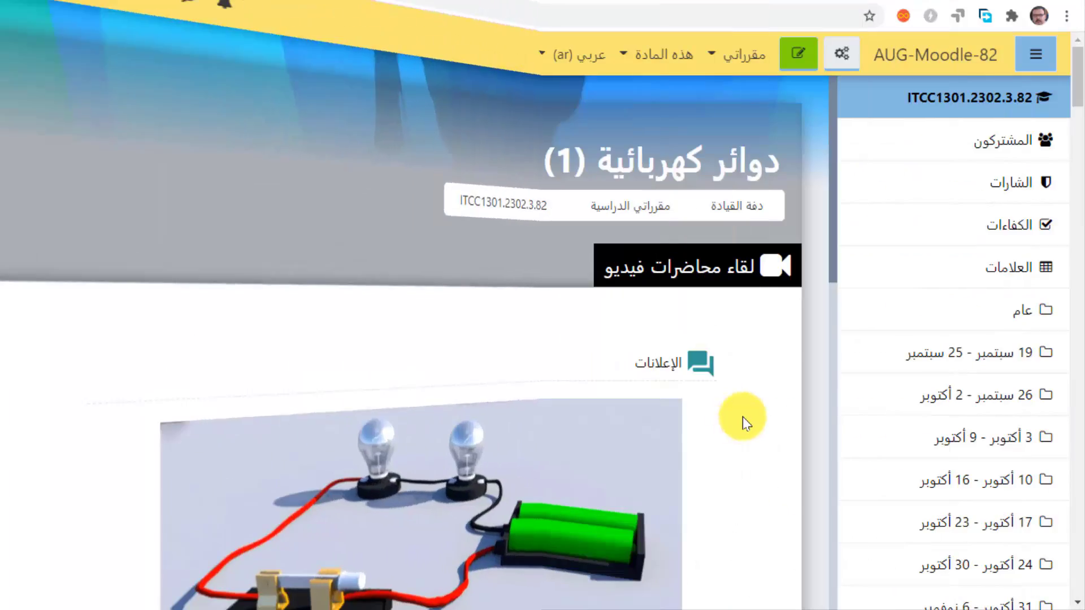
Step: Open the نشاط استطلاع رأي الطلبة لتحسين الأداء survey in the 10–16 October week of the course
scroll(743, 417, "down", 10)
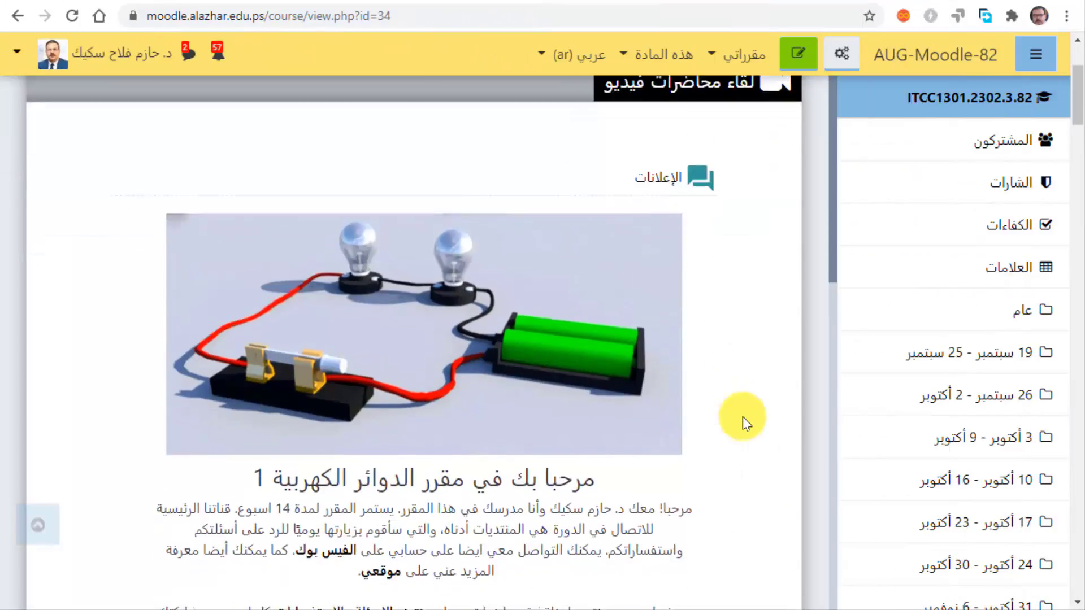
scroll(742, 418, "down", 15)
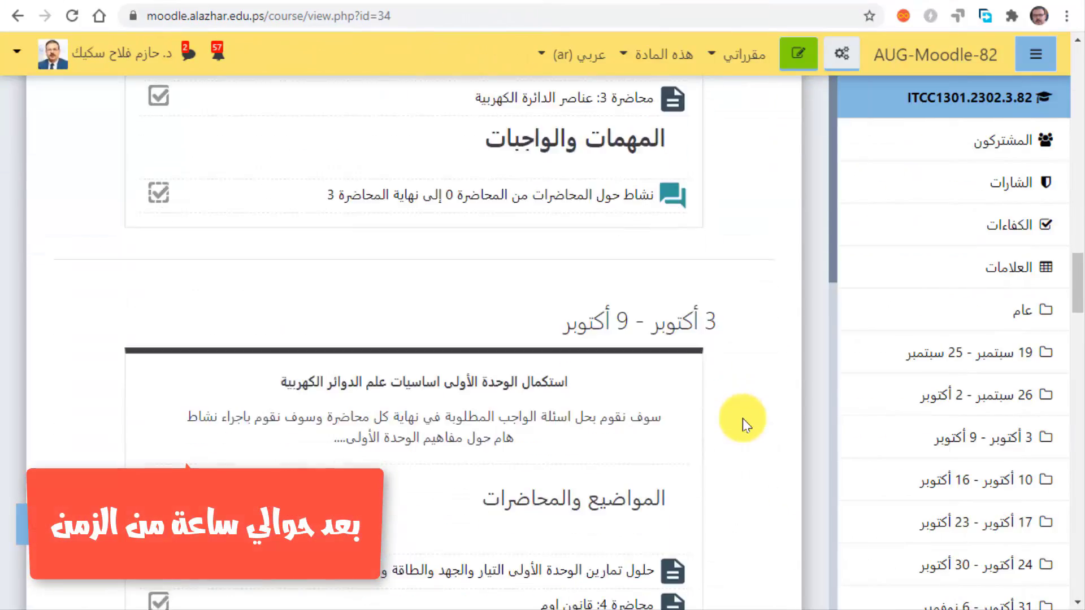
scroll(742, 420, "down", 5)
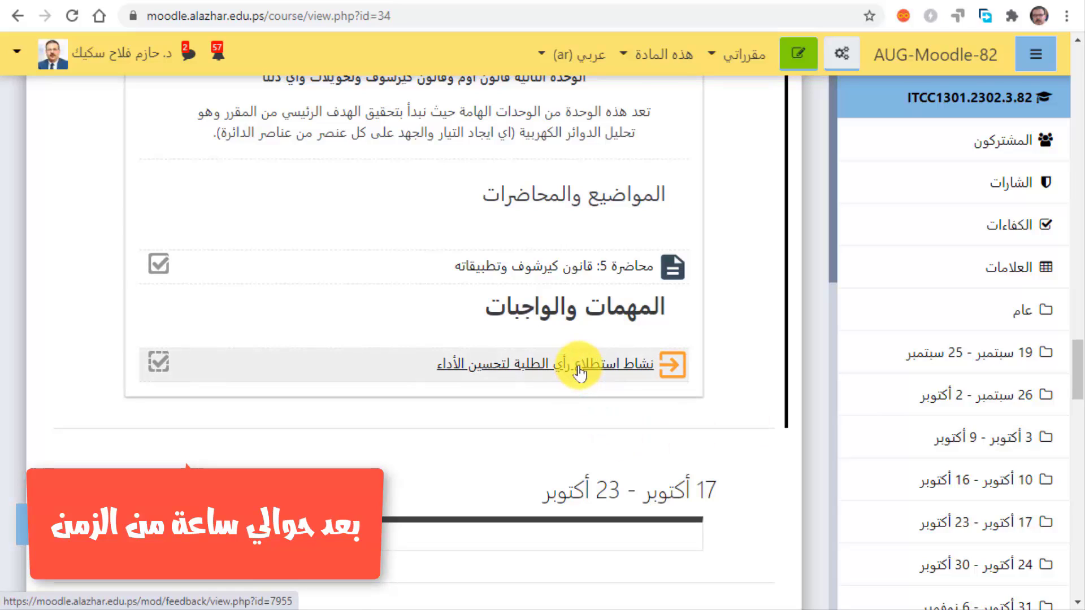
left_click(579, 373)
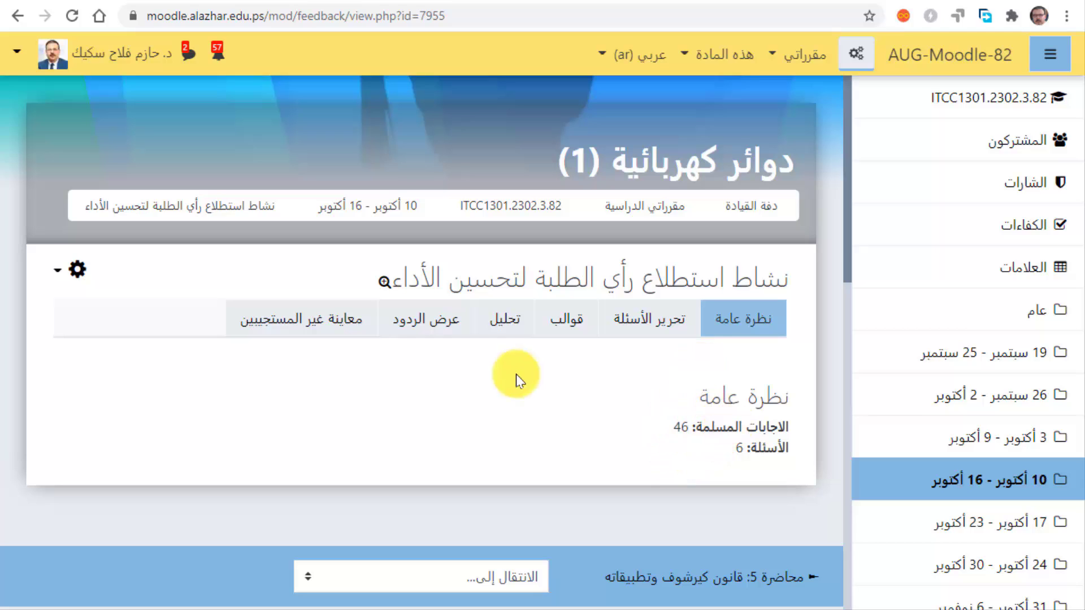
Step: Show the survey's submitted responses and look through each student's answers in the table
left_click(444, 323)
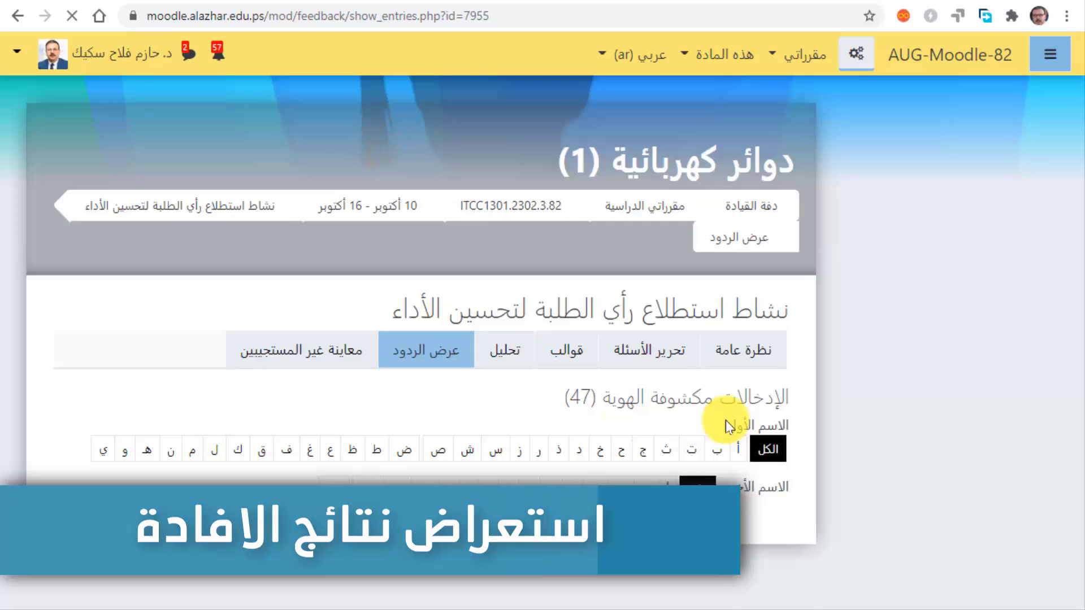
scroll(726, 421, "down", 7)
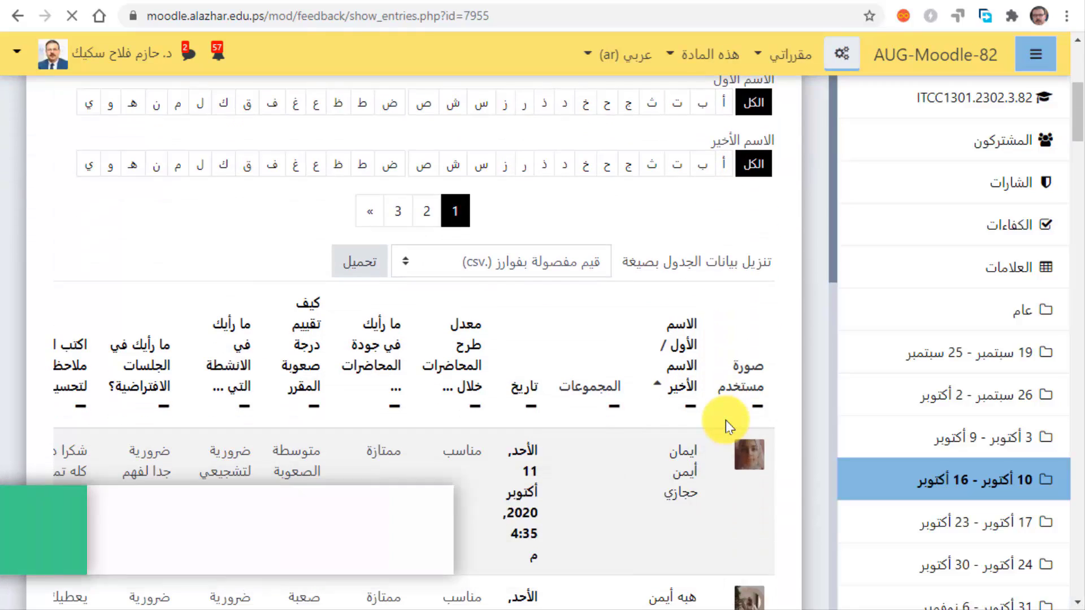
scroll(726, 420, "down", 3)
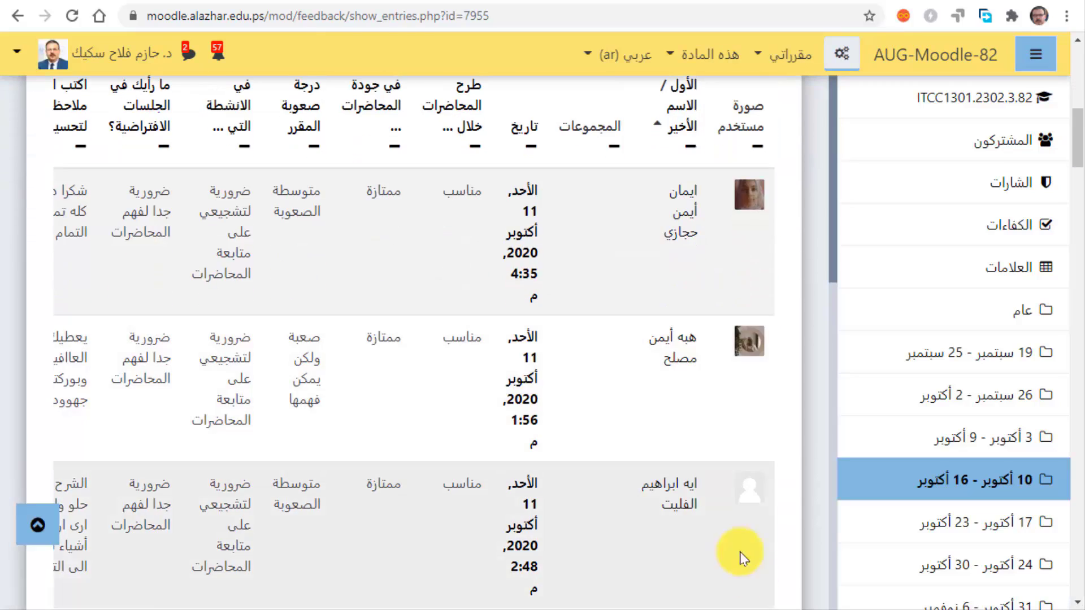
scroll(779, 554, "down", 2)
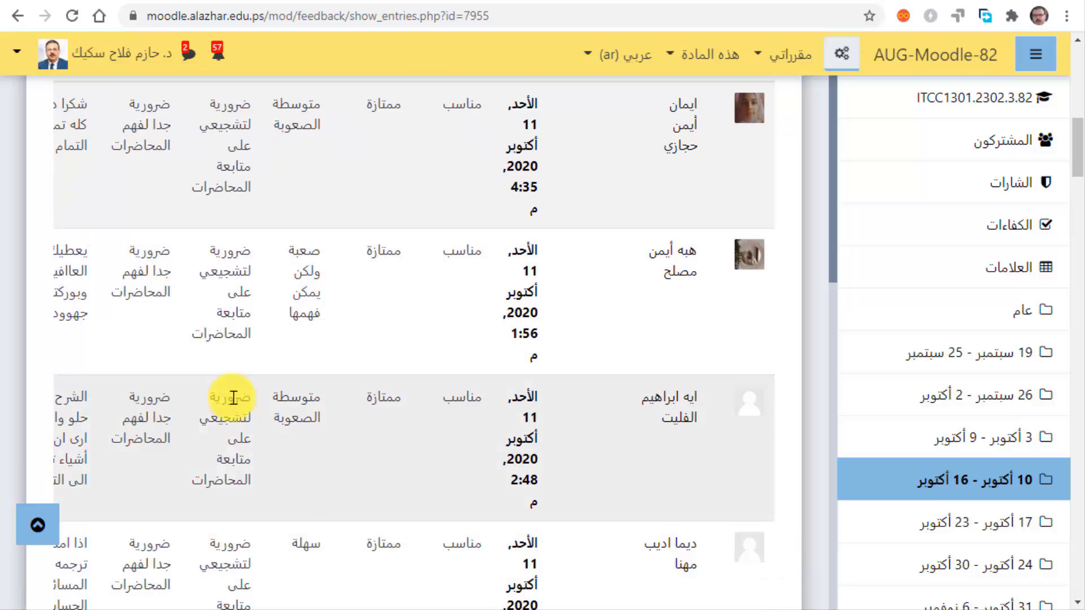
scroll(371, 492, "down", 5)
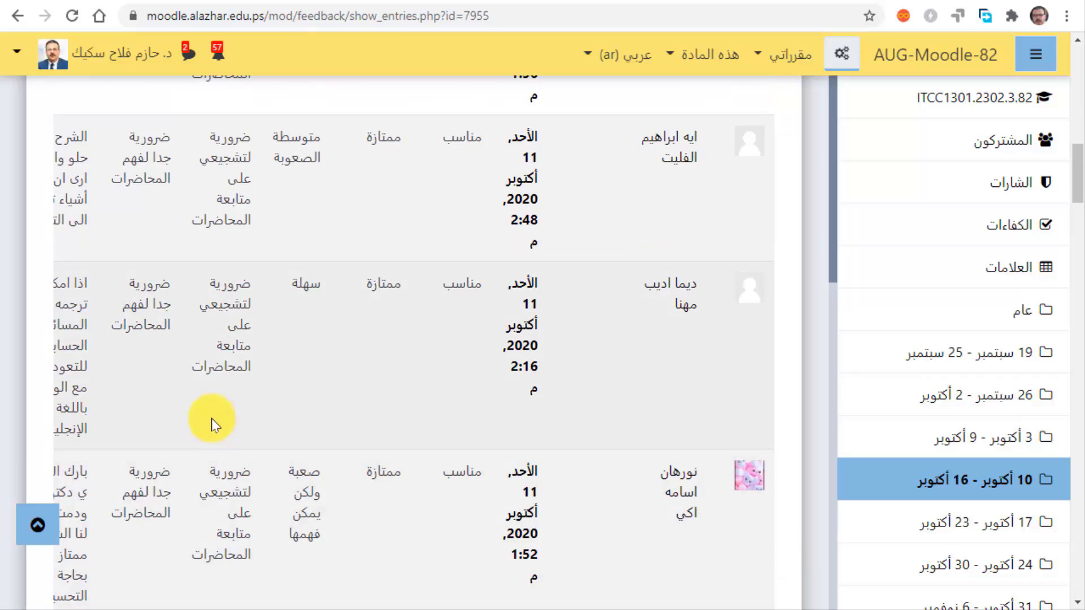
scroll(424, 538, "down", 1)
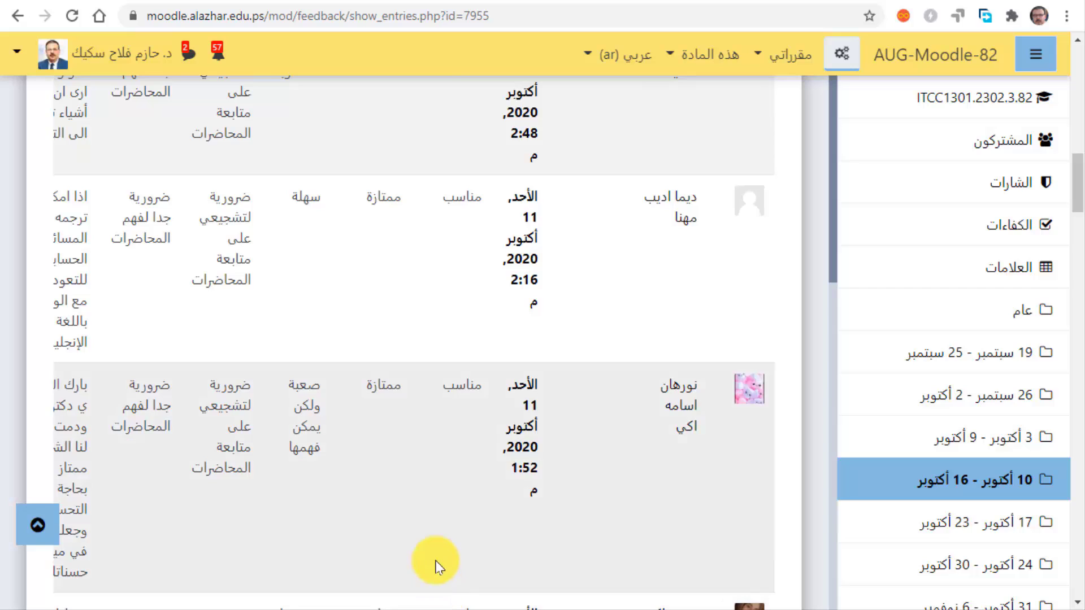
Step: Bring the column with students' improvement notes into view in the responses table
scroll(436, 562, "up", 2)
scroll(436, 554, "up", 1)
left_click_drag(68, 395, 250, 422)
left_click(252, 421)
scroll(265, 419, "up", 5)
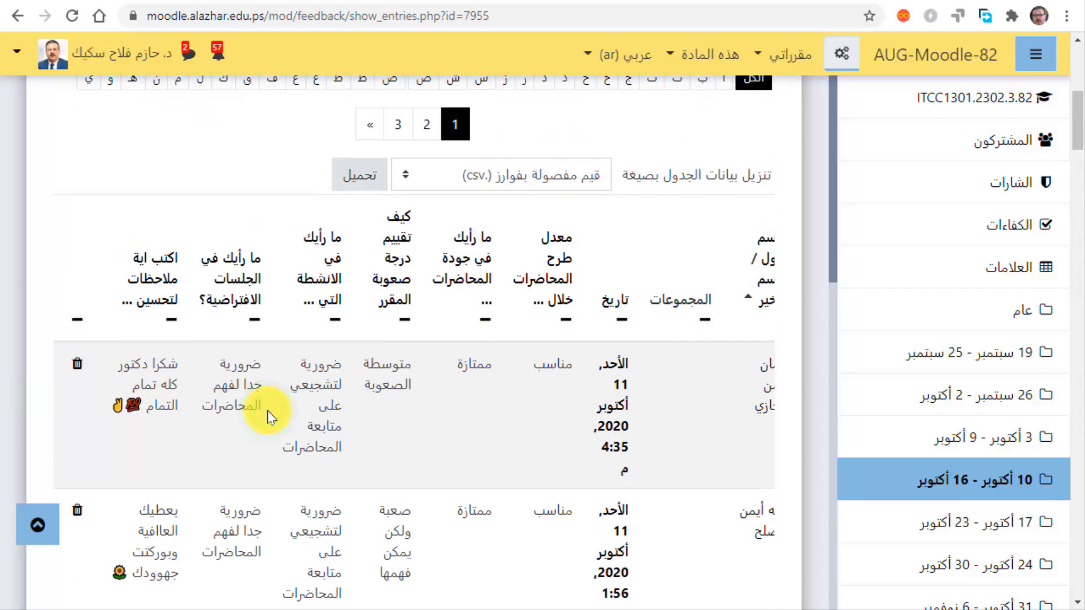
Step: Read the students' written improvement notes through to the end of the first page of responses
scroll(483, 473, "down", 3)
scroll(504, 483, "down", 10)
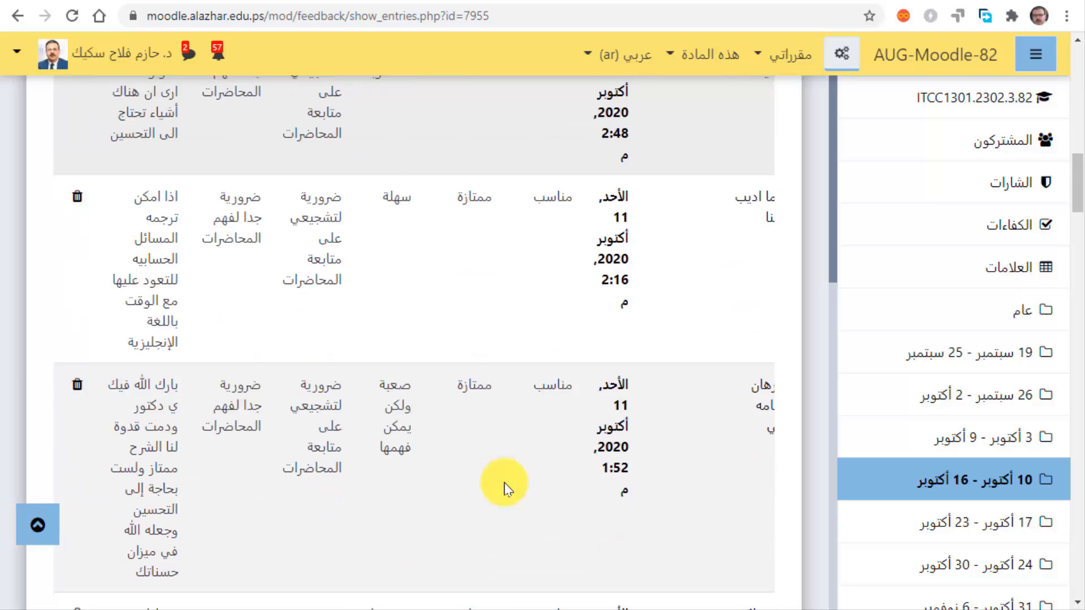
scroll(504, 482, "down", 9)
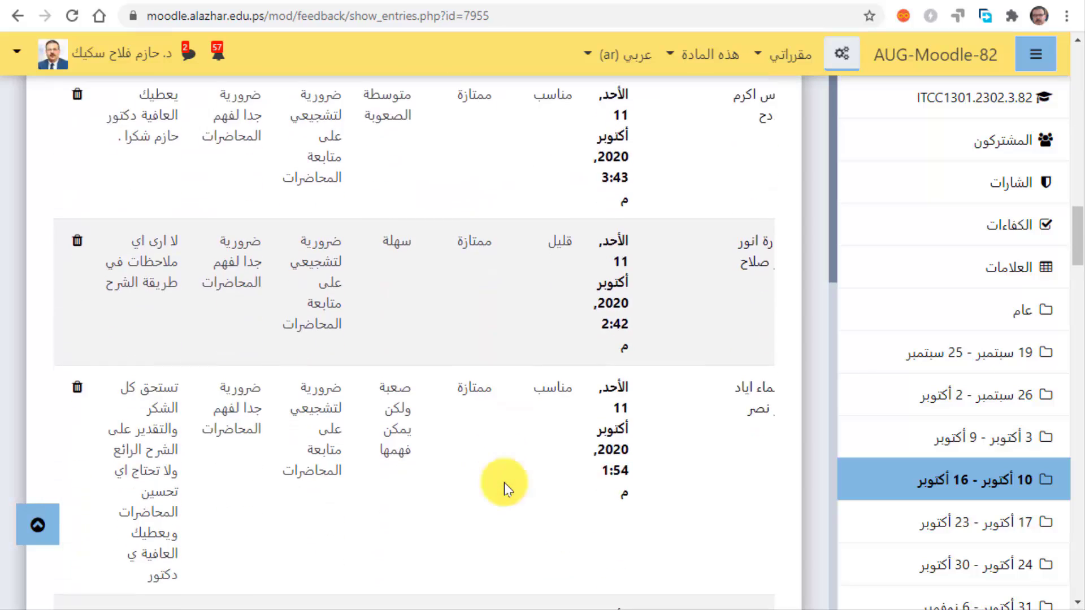
scroll(504, 483, "down", 4)
scroll(504, 482, "down", 3)
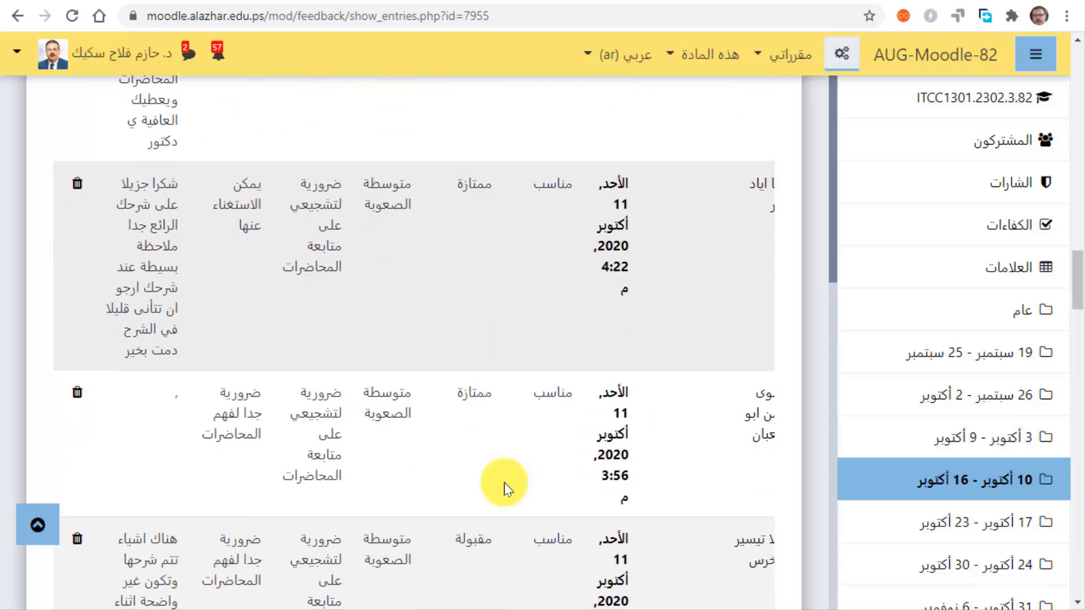
scroll(504, 482, "down", 6)
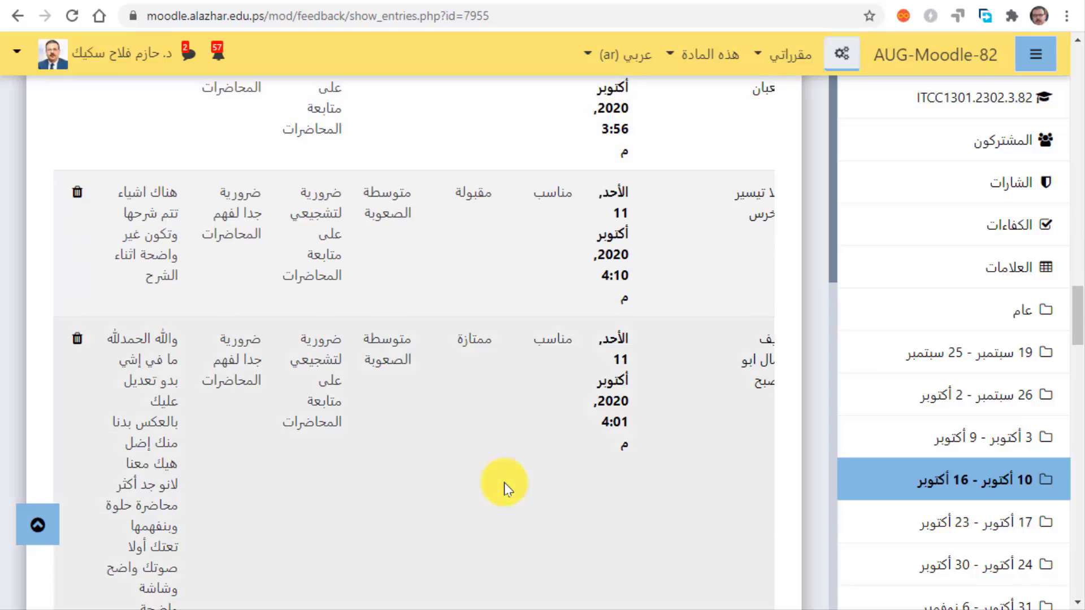
scroll(504, 483, "down", 2)
scroll(504, 482, "down", 20)
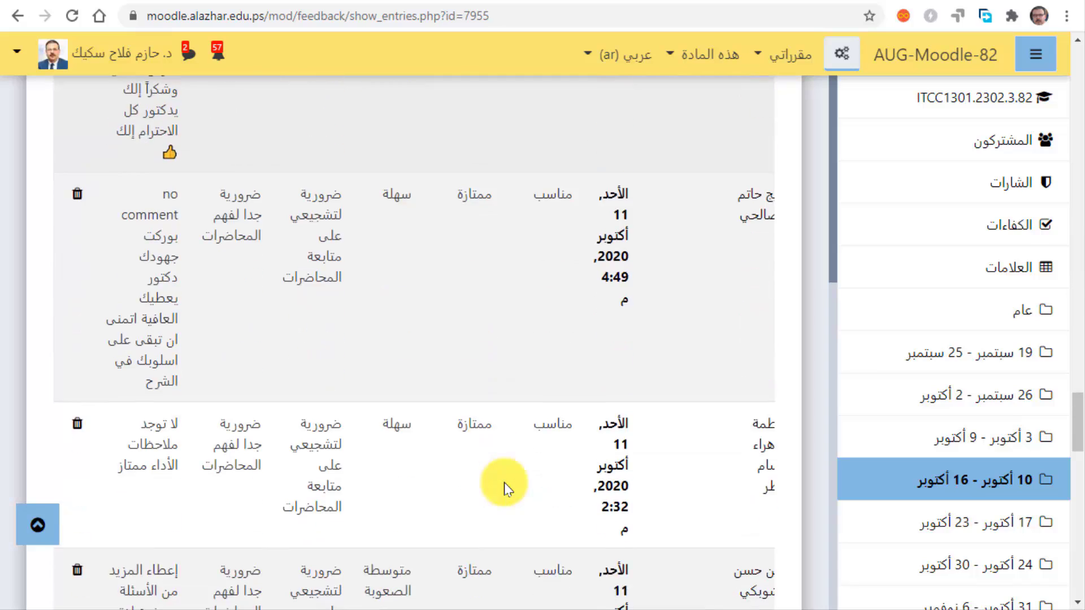
scroll(504, 482, "down", 15)
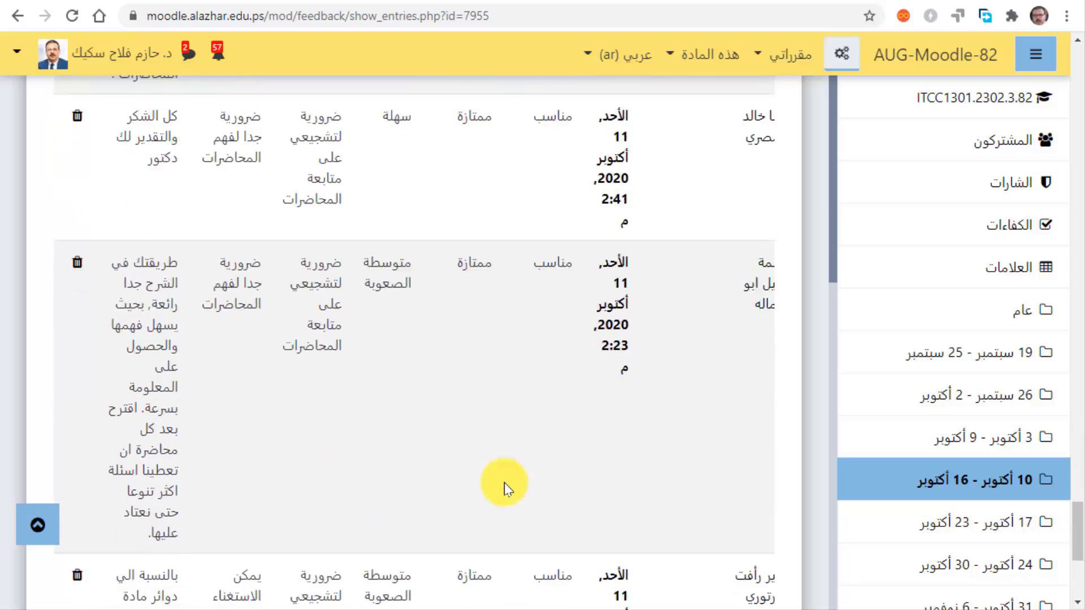
scroll(504, 482, "down", 1)
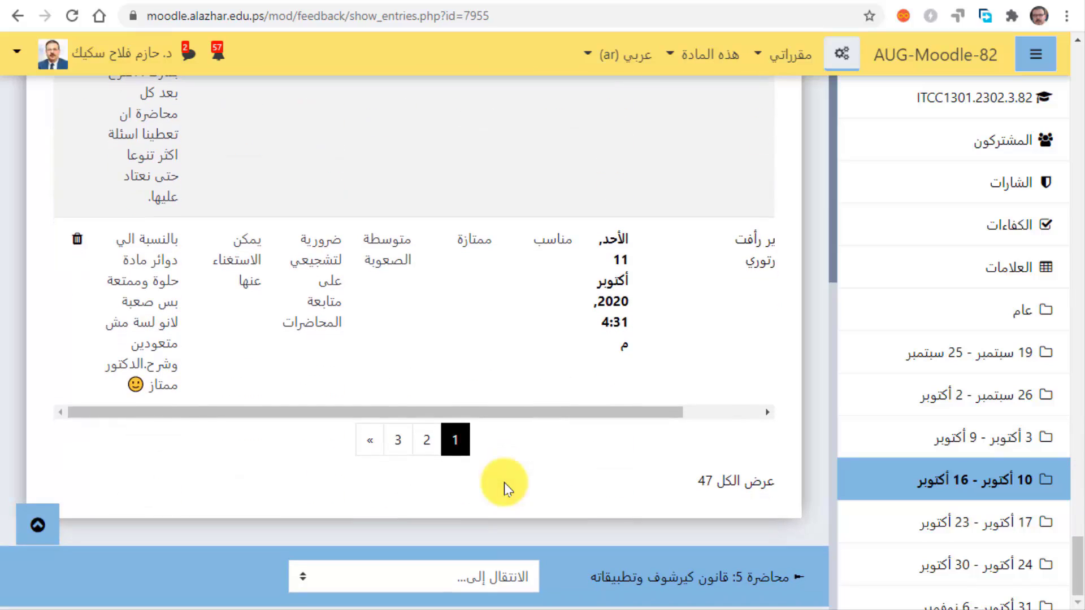
Step: Open the survey's analysis and examine the answer charts for weekly lecture rate and recorded lecture quality
scroll(504, 483, "up", 6)
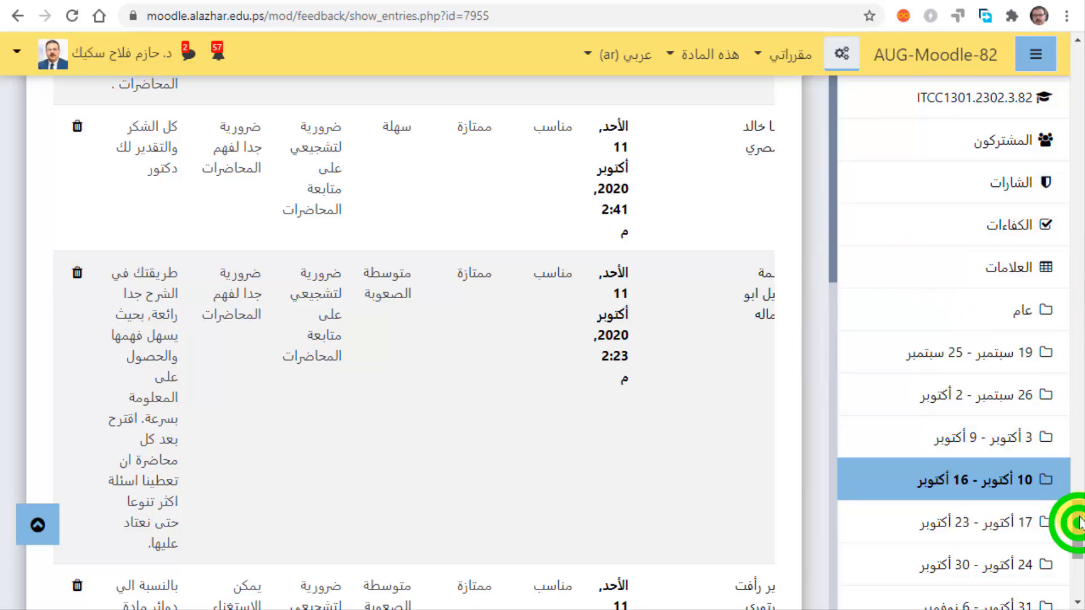
left_click_drag(1079, 523, 1078, 34)
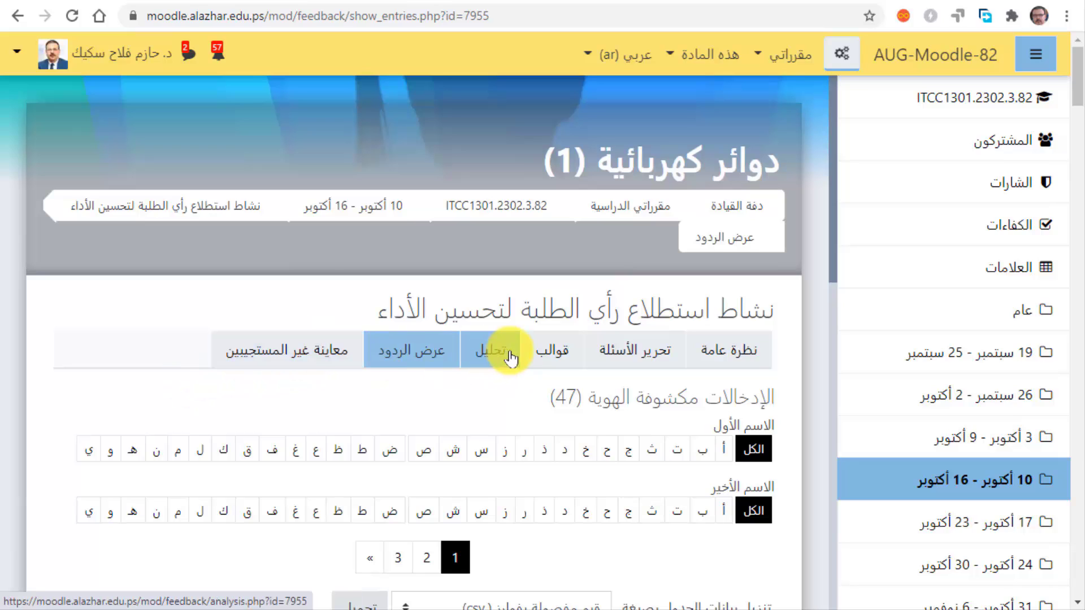
left_click(491, 358)
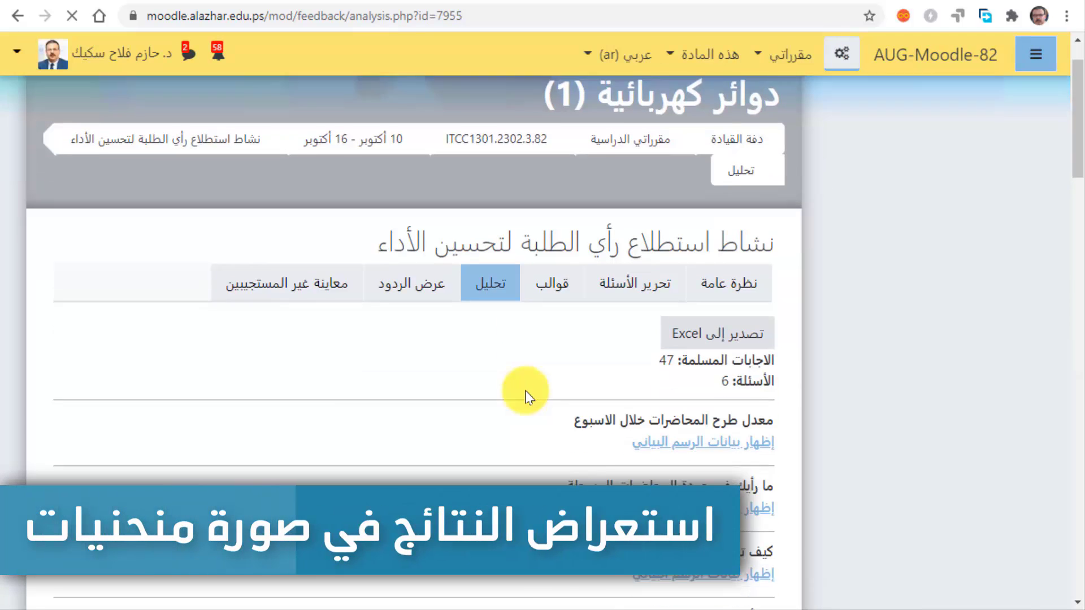
scroll(518, 390, "down", 3)
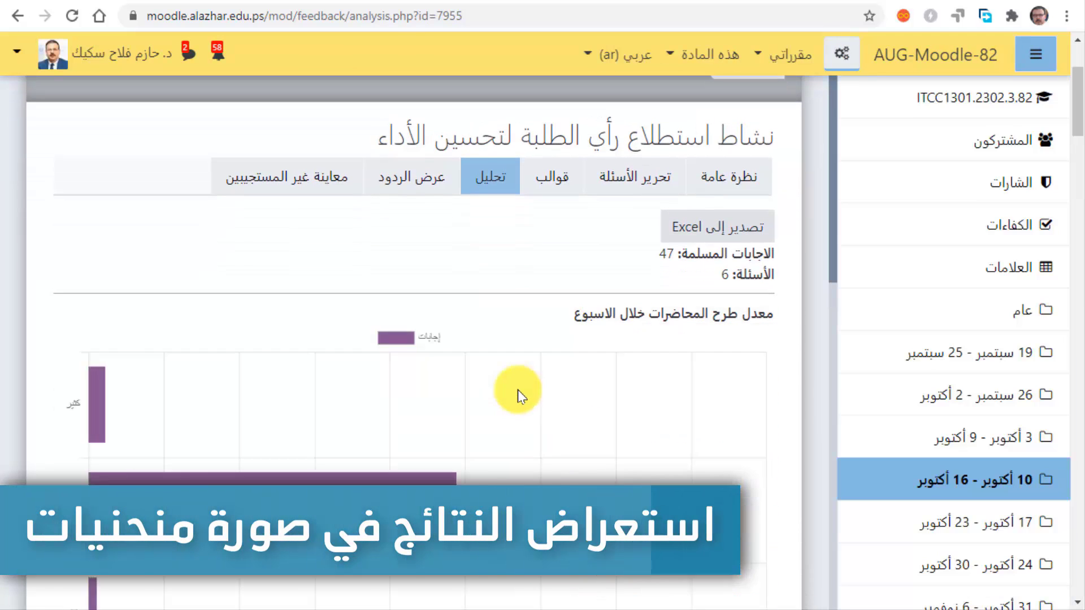
scroll(518, 390, "down", 3)
scroll(517, 390, "down", 3)
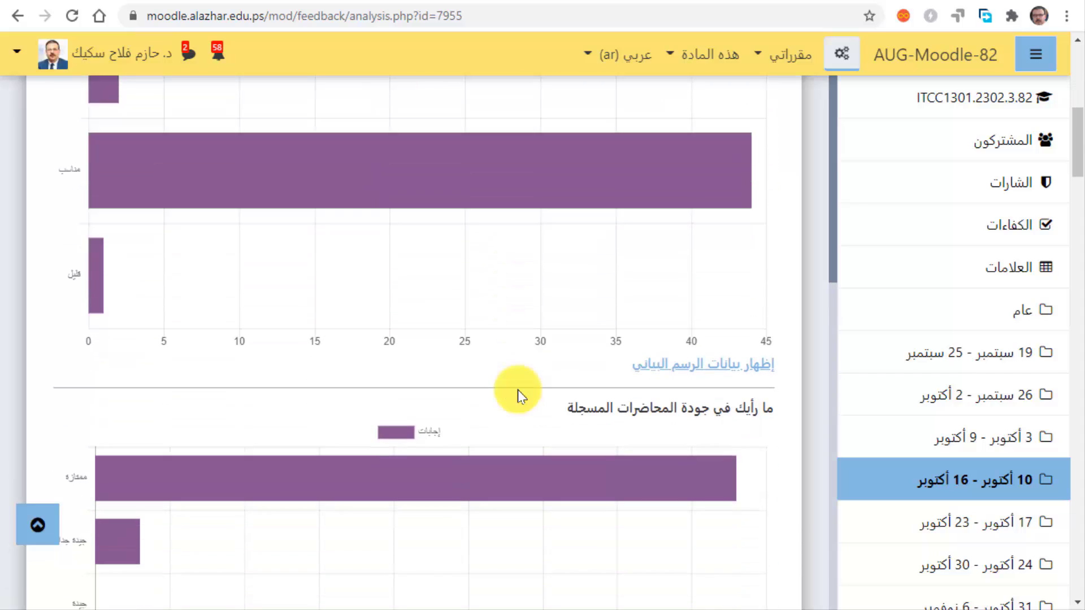
scroll(517, 390, "down", 3)
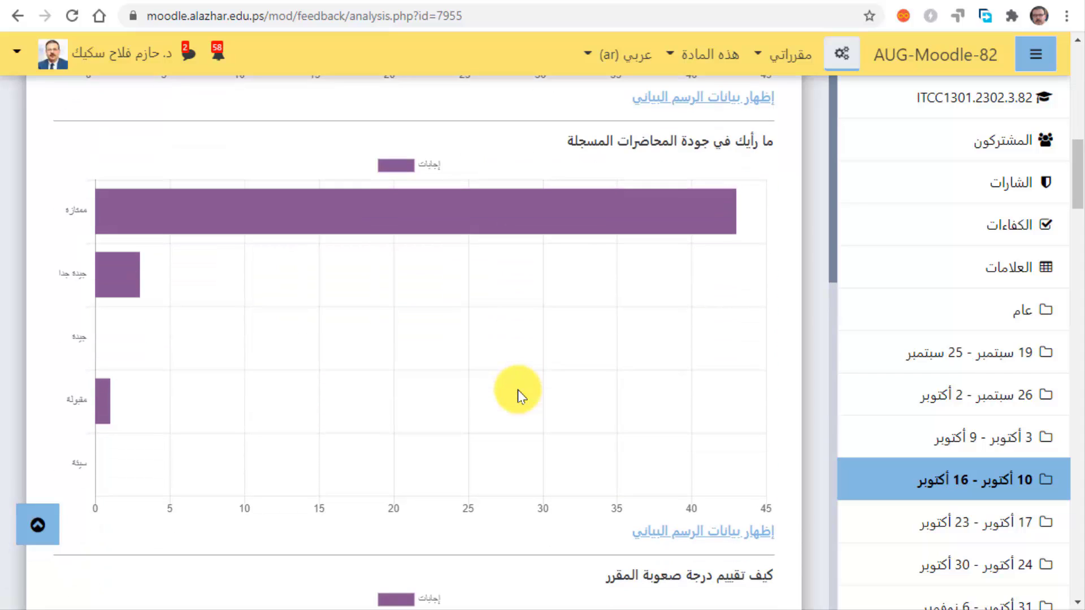
scroll(518, 390, "down", 2)
scroll(518, 390, "down", 5)
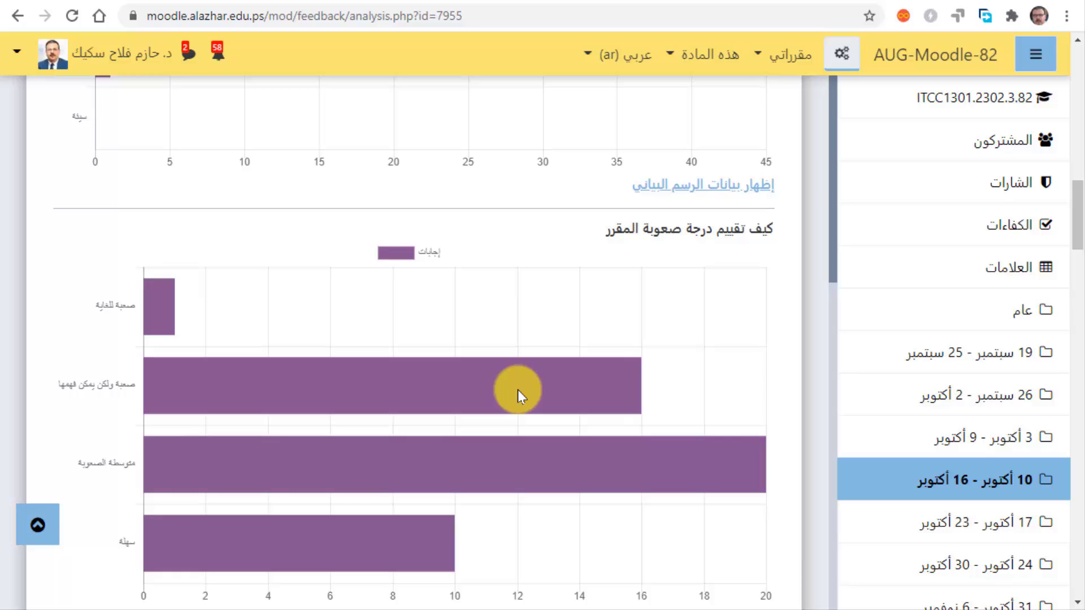
Step: Inspect the answer shares in the course difficulty chart and view the chart on the weekly activities
scroll(517, 390, "down", 3)
scroll(517, 390, "up", 2)
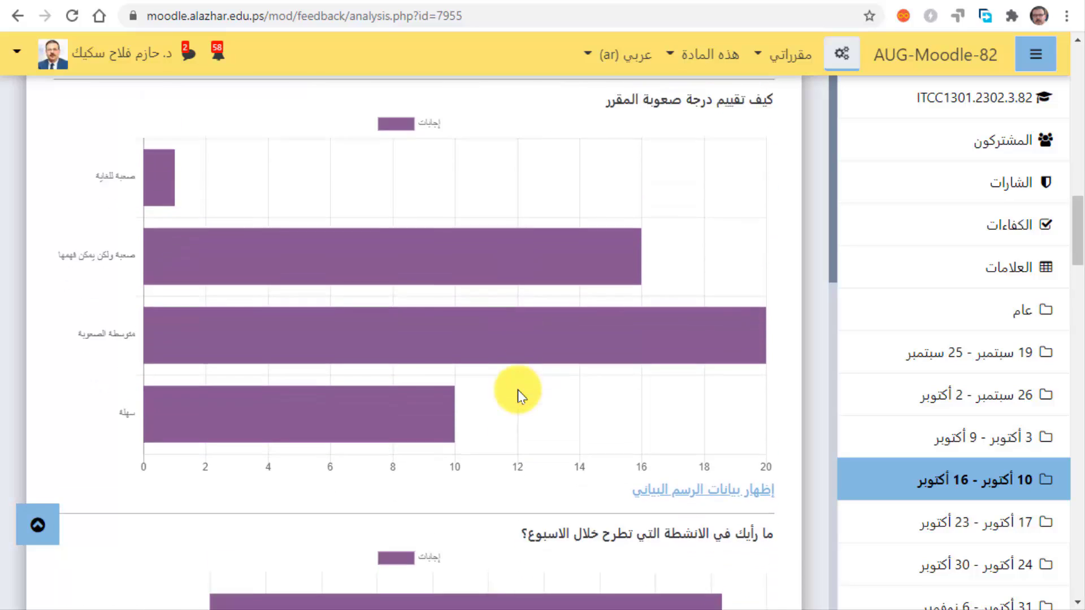
mouse_move(159, 227)
mouse_move(151, 319)
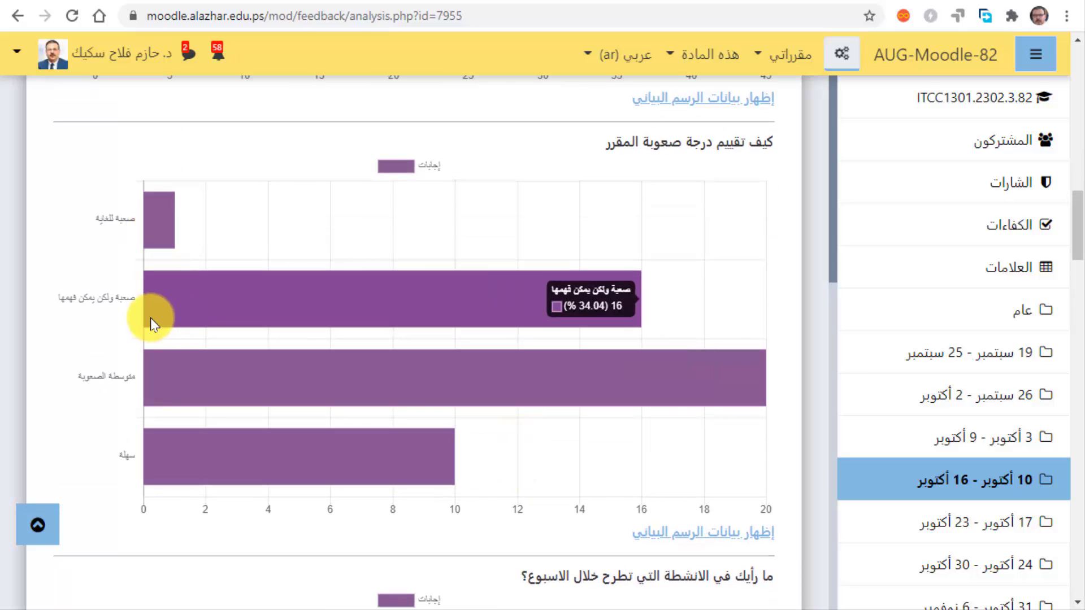
scroll(328, 325, "down", 2)
mouse_move(354, 307)
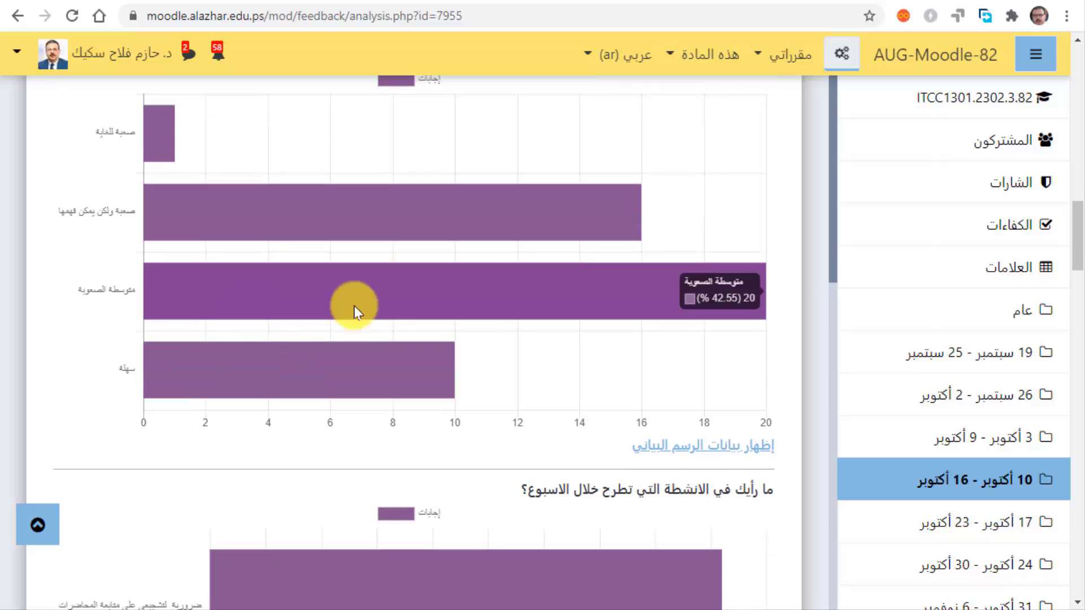
scroll(412, 322, "down", 10)
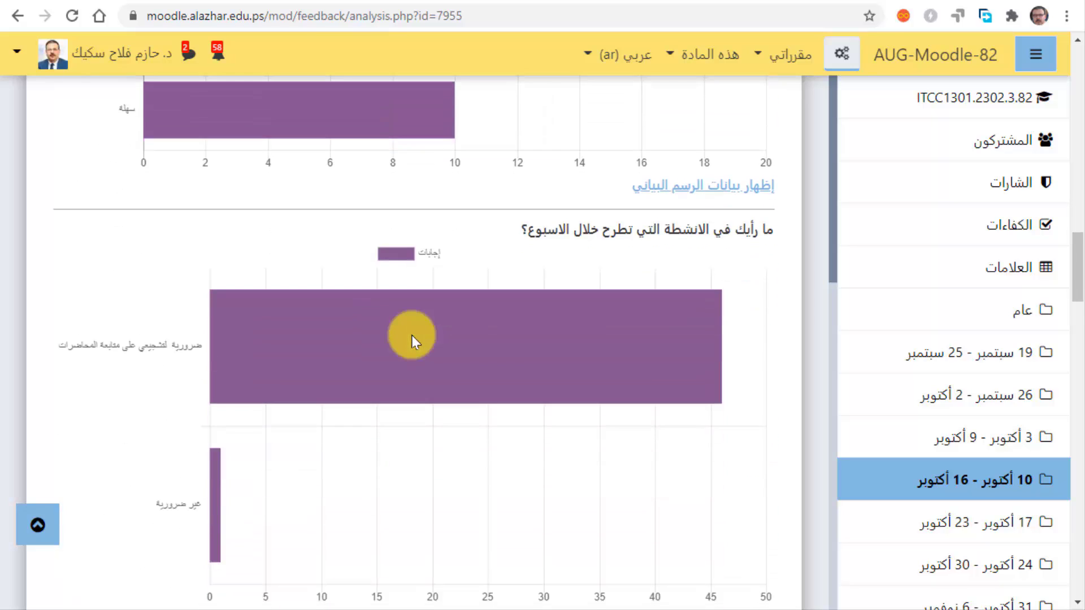
Step: Open the survey's question templates and choose the saved template تقييم المحاضرات for use
scroll(413, 342, "up", 20)
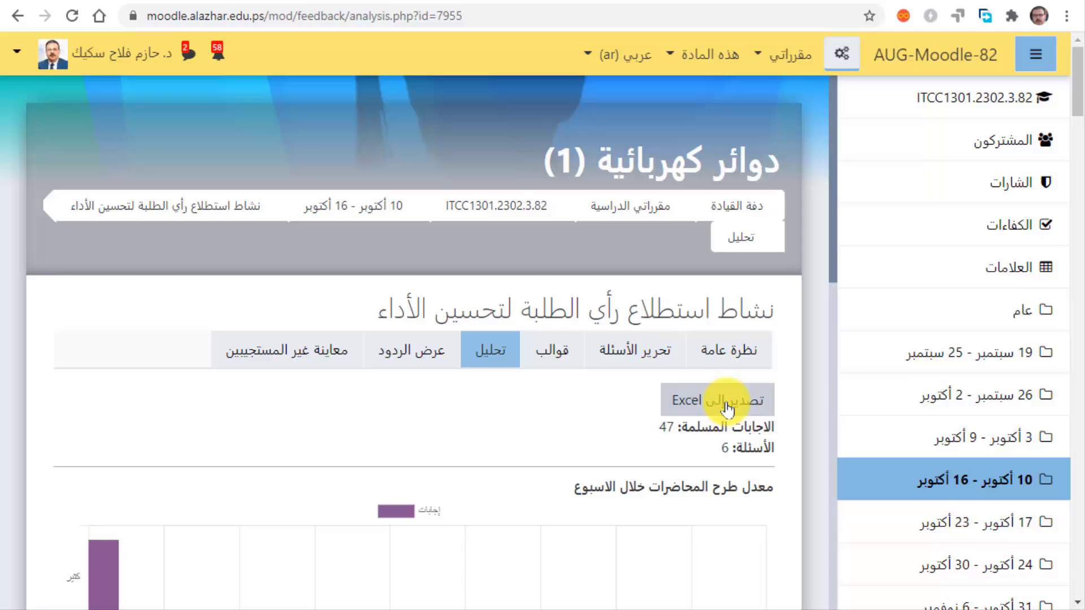
left_click(554, 357)
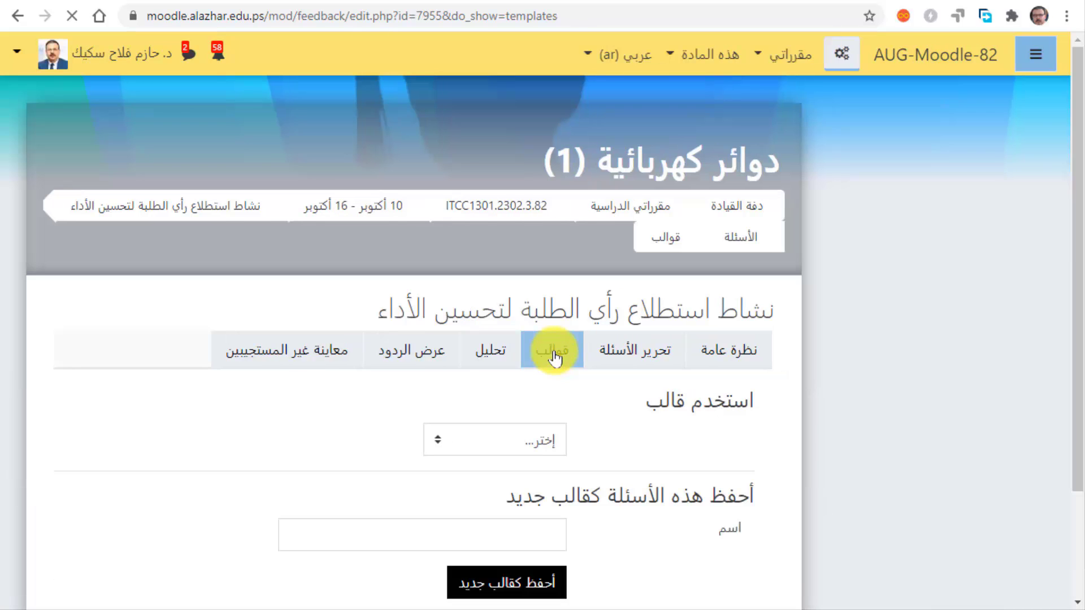
scroll(606, 444, "down", 2)
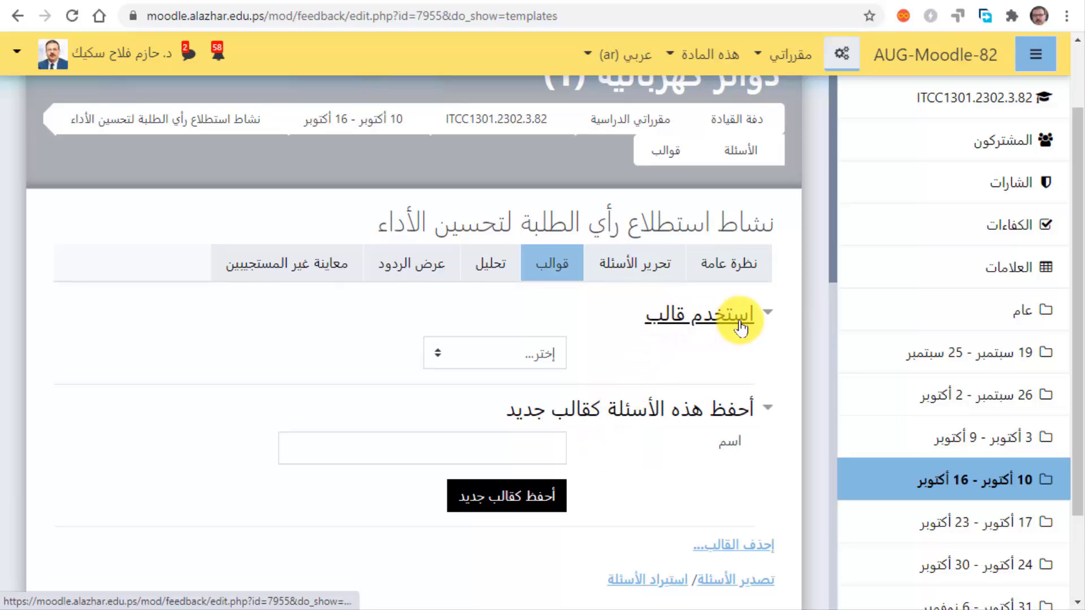
left_click(562, 357)
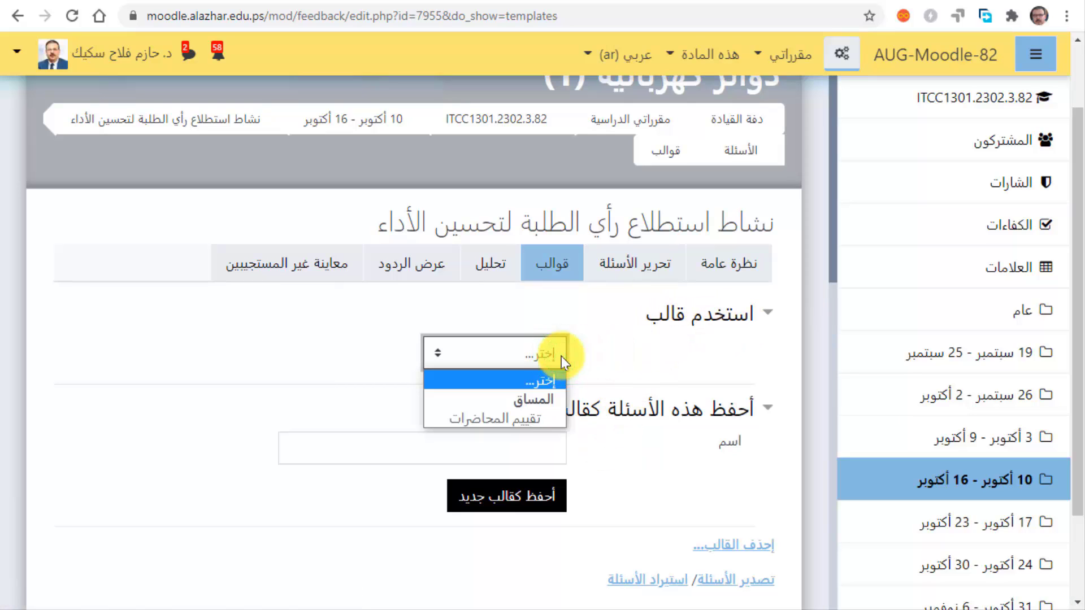
left_click(601, 338)
left_click(553, 363)
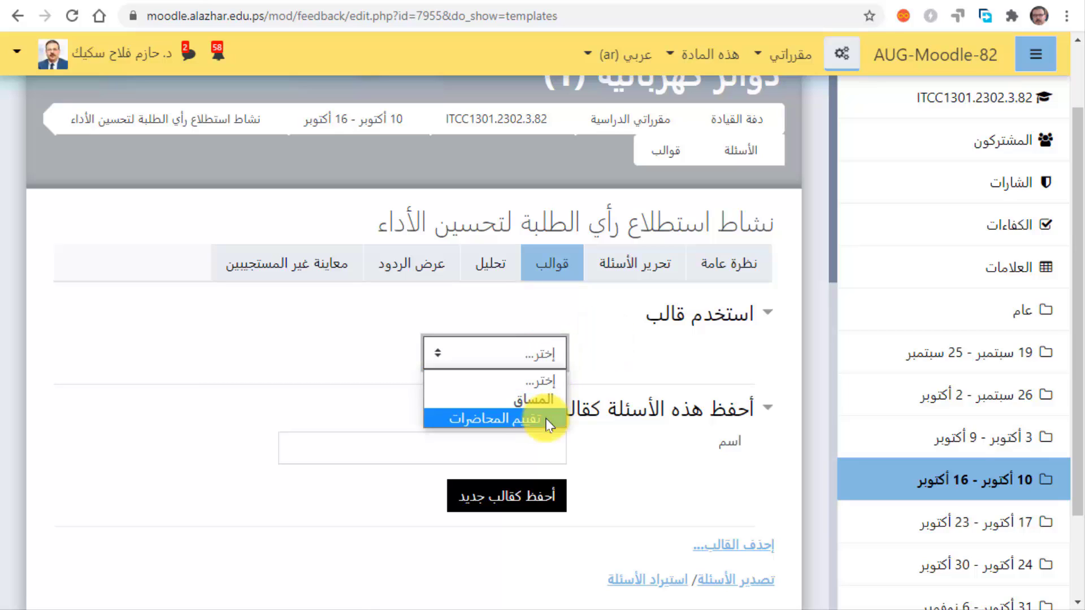
left_click(502, 424)
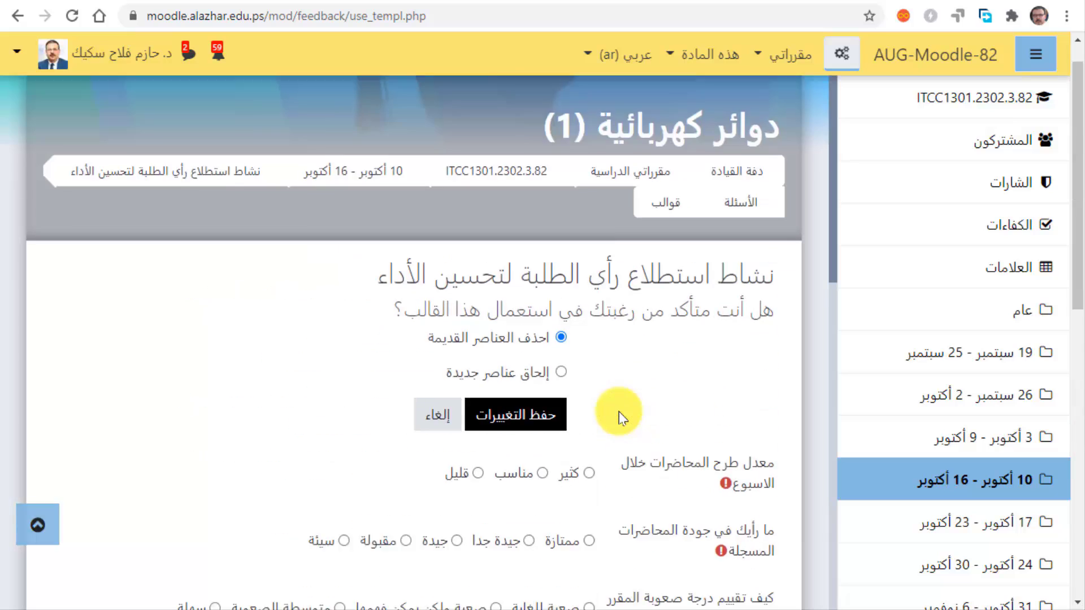
Step: Apply the chosen template to the survey with the old items deleted, and look through the resulting questions
scroll(619, 421, "down", 2)
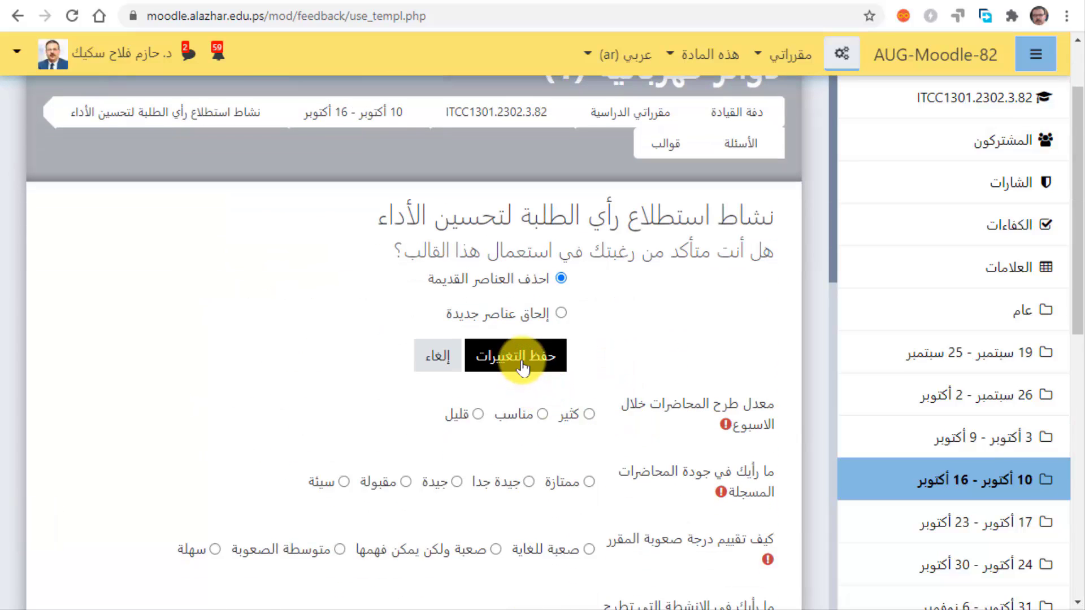
left_click(523, 367)
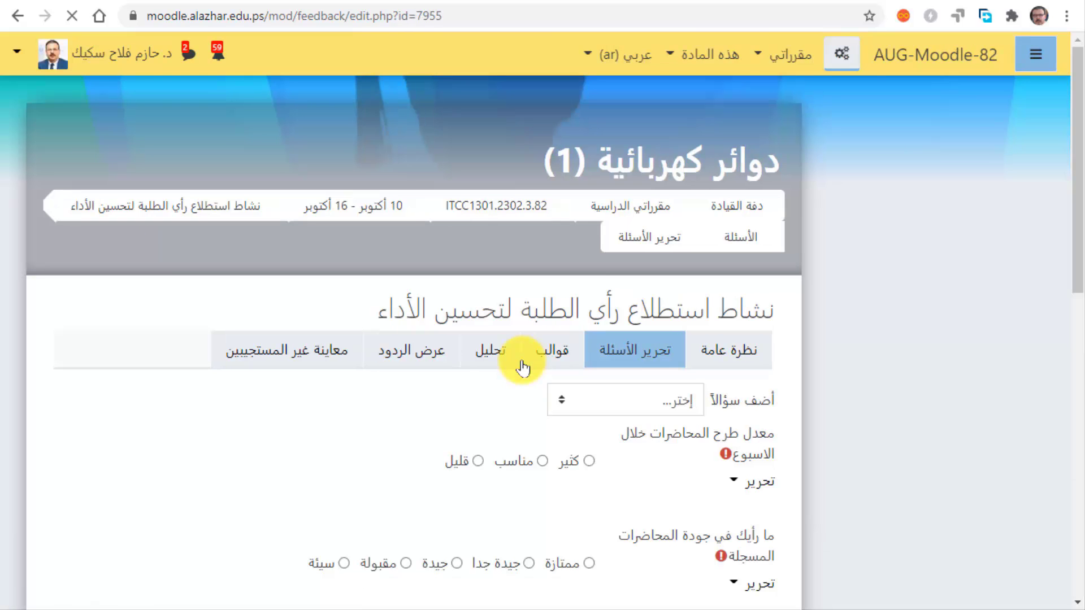
scroll(548, 405, "down", 9)
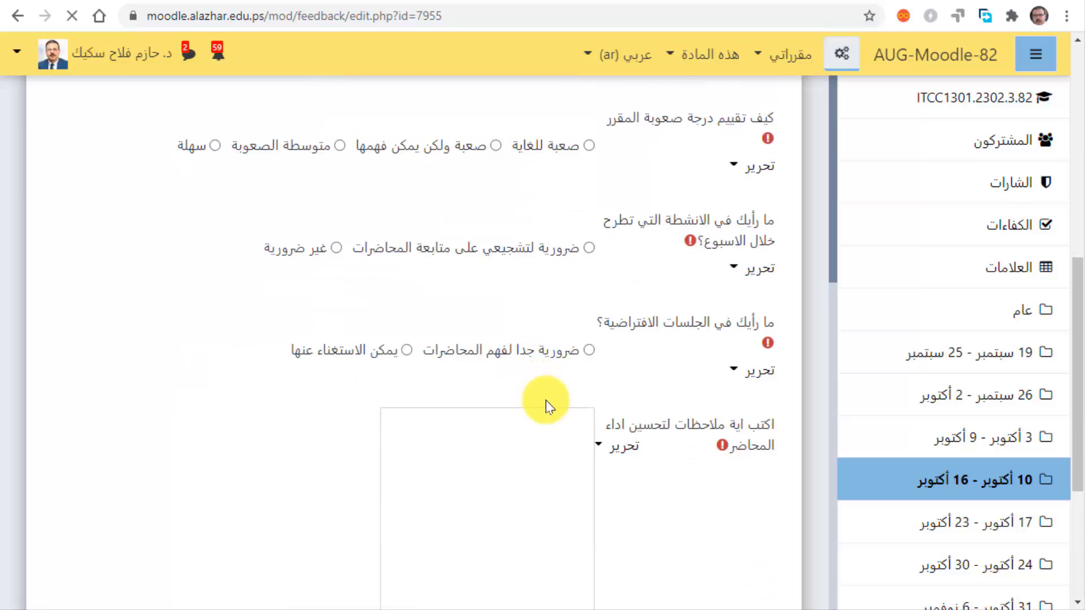
scroll(607, 433, "up", 8)
scroll(607, 432, "up", 2)
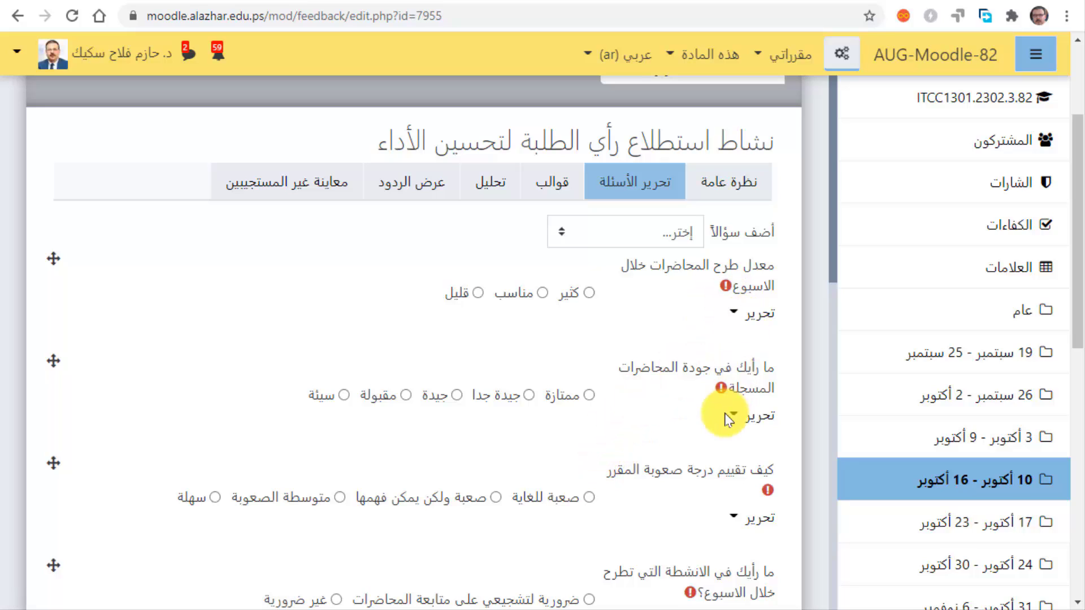
Step: Export the survey's questions to an XML file from its templates page
left_click(561, 195)
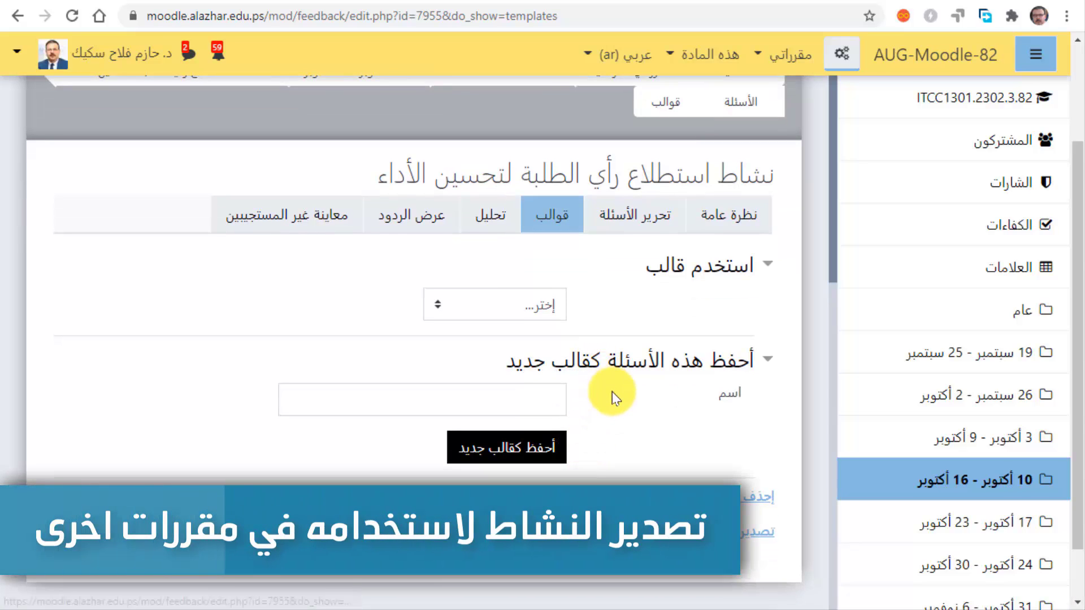
scroll(612, 391, "down", 1)
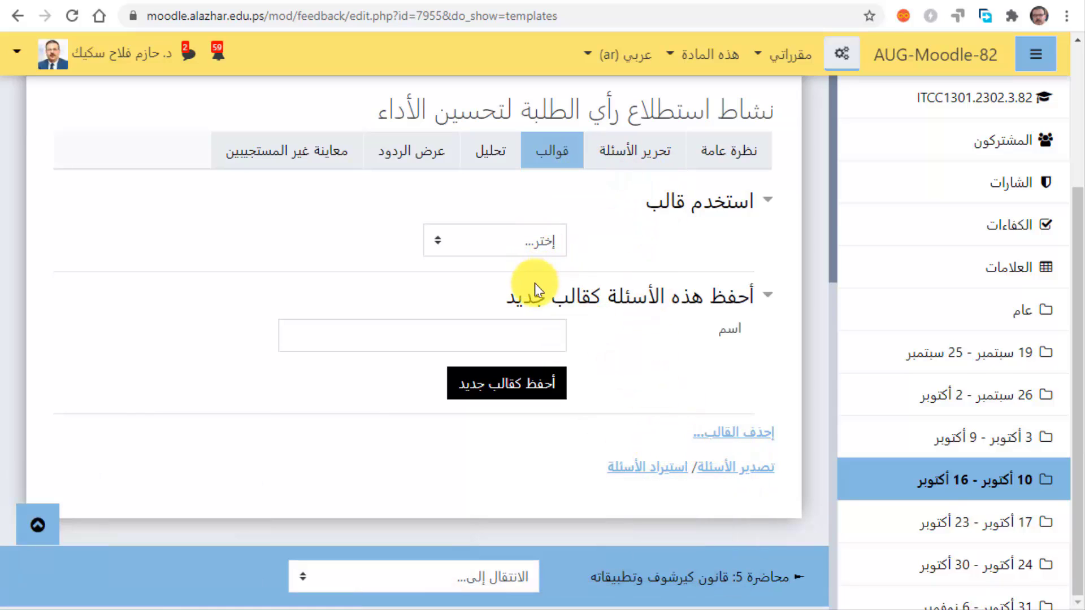
left_click(552, 250)
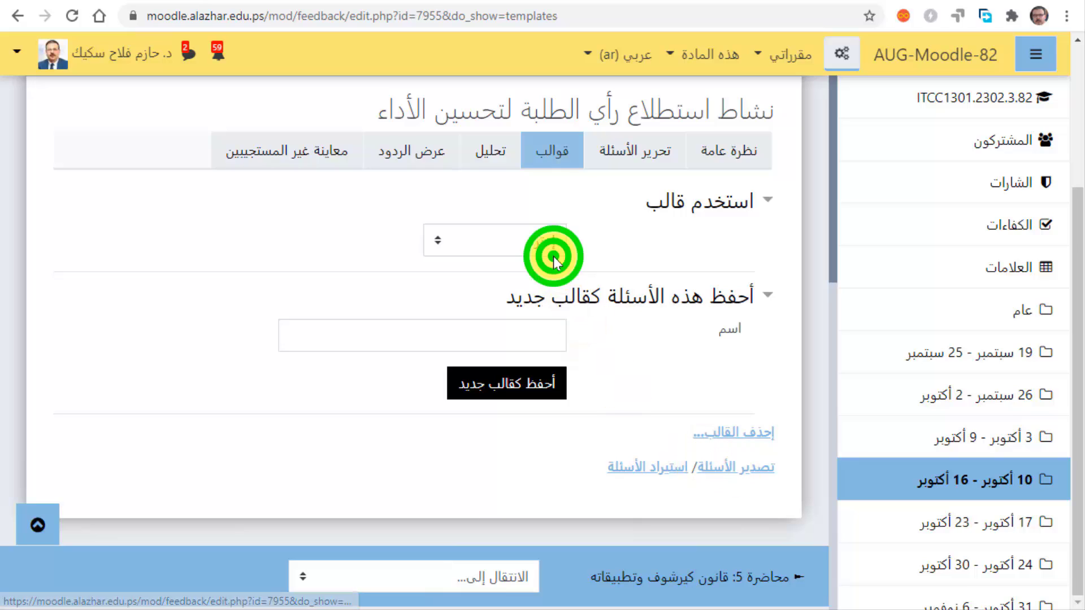
left_click(602, 243)
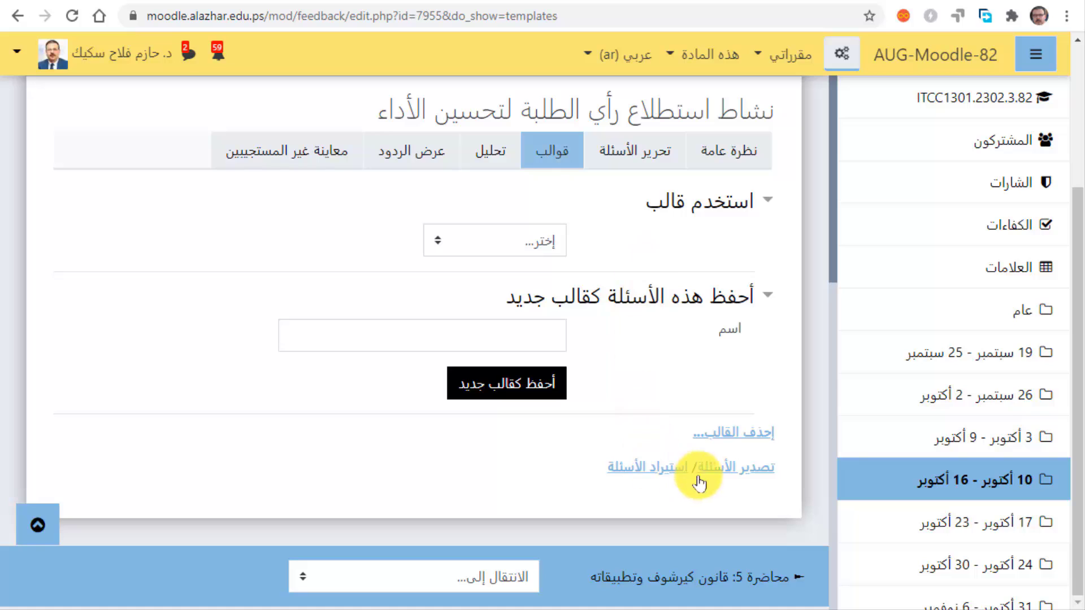
left_click(733, 474)
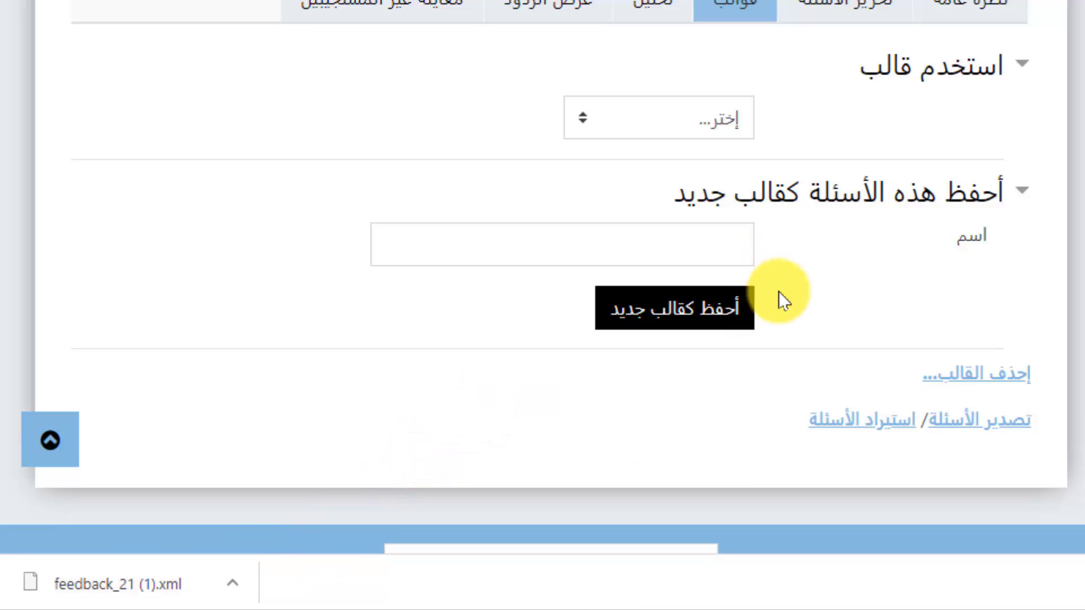
Step: Go to the course بصريات متقدمة وليزر and turn on editing mode there
scroll(780, 294, "up", 3)
left_click(757, 9)
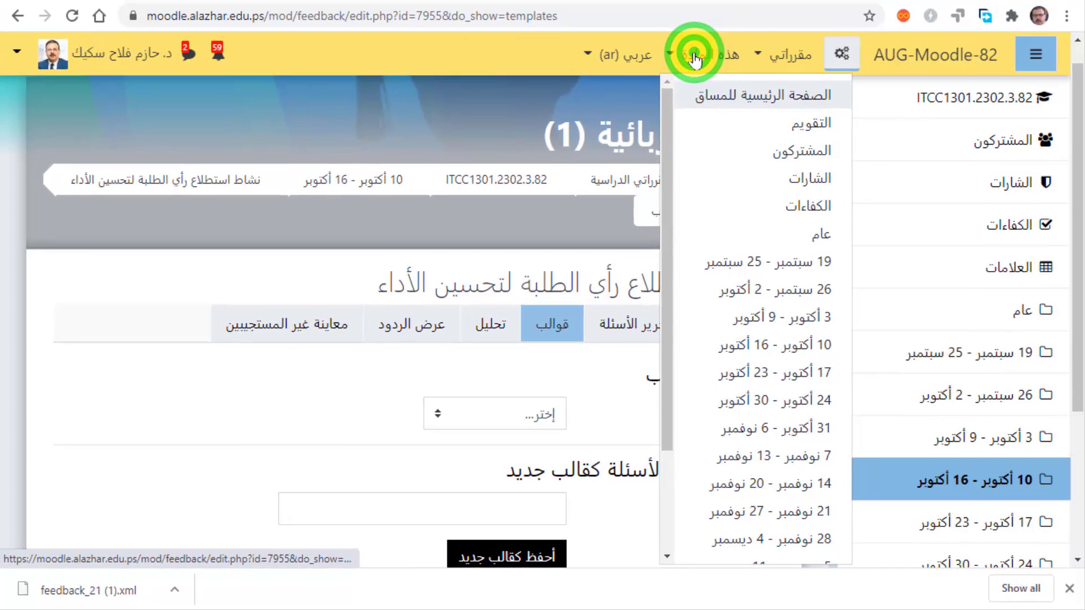
left_click(757, 8)
left_click(831, 6)
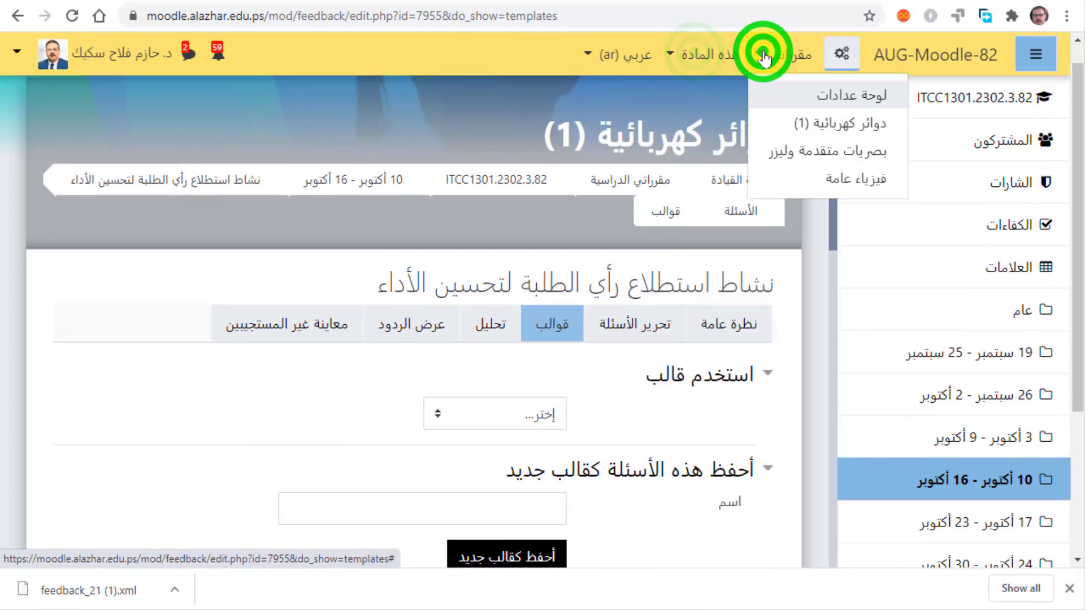
left_click(805, 147)
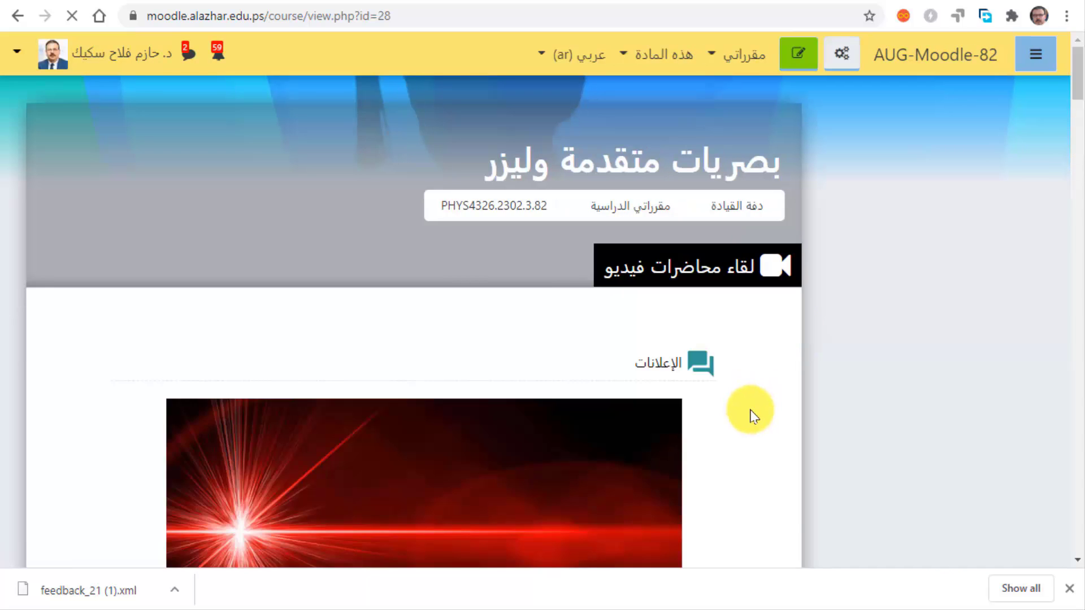
scroll(726, 433, "down", 20)
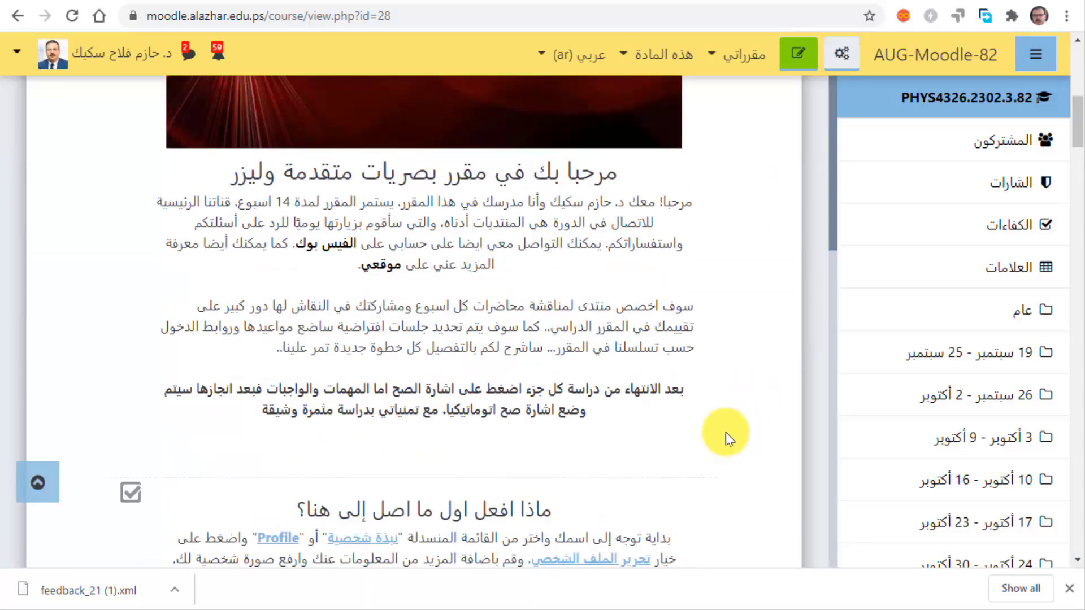
scroll(726, 432, "down", 10)
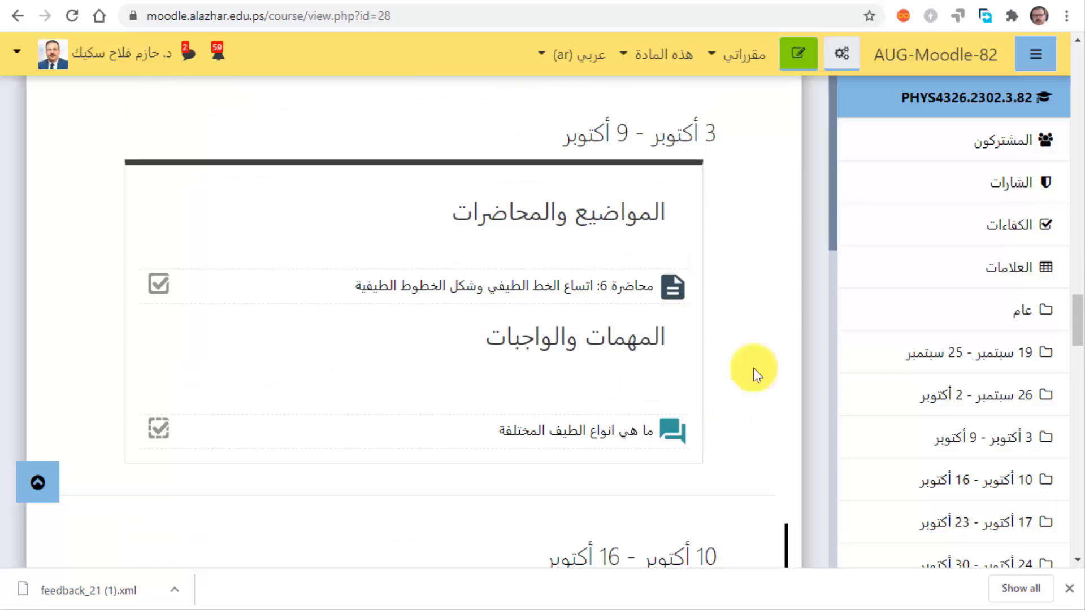
left_click(799, 62)
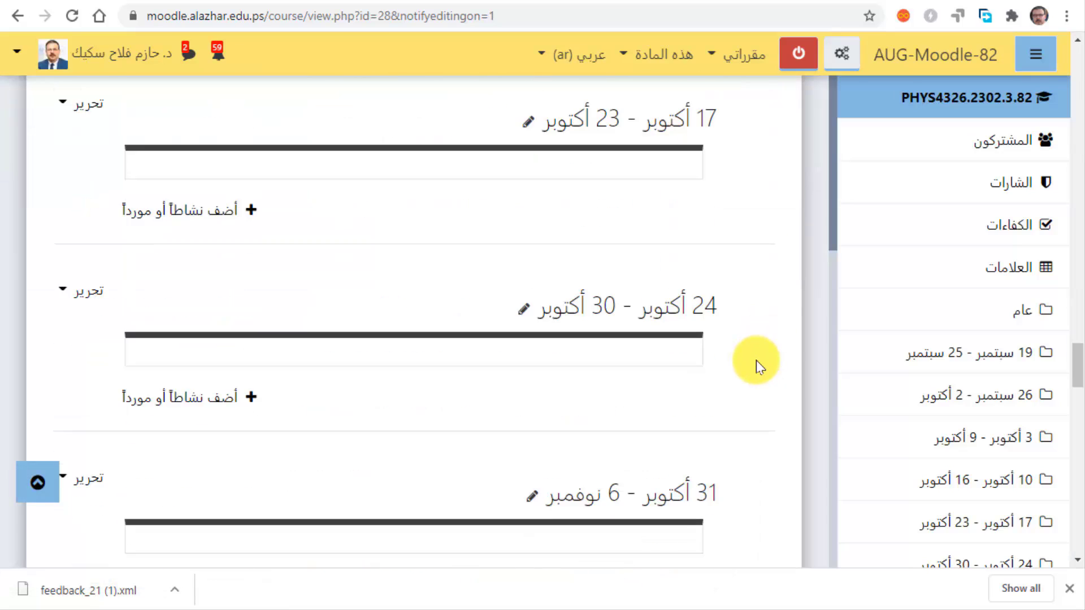
Step: Add a new feedback activity (إفادة) to the 3–9 October week of the course
scroll(705, 415, "down", 2)
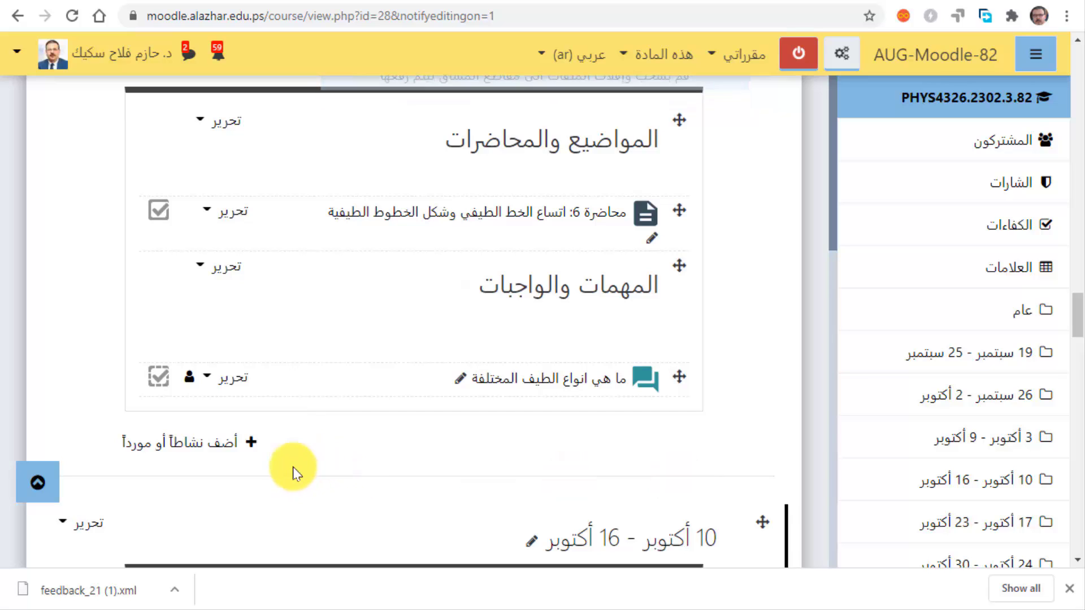
scroll(546, 254, "up", 2)
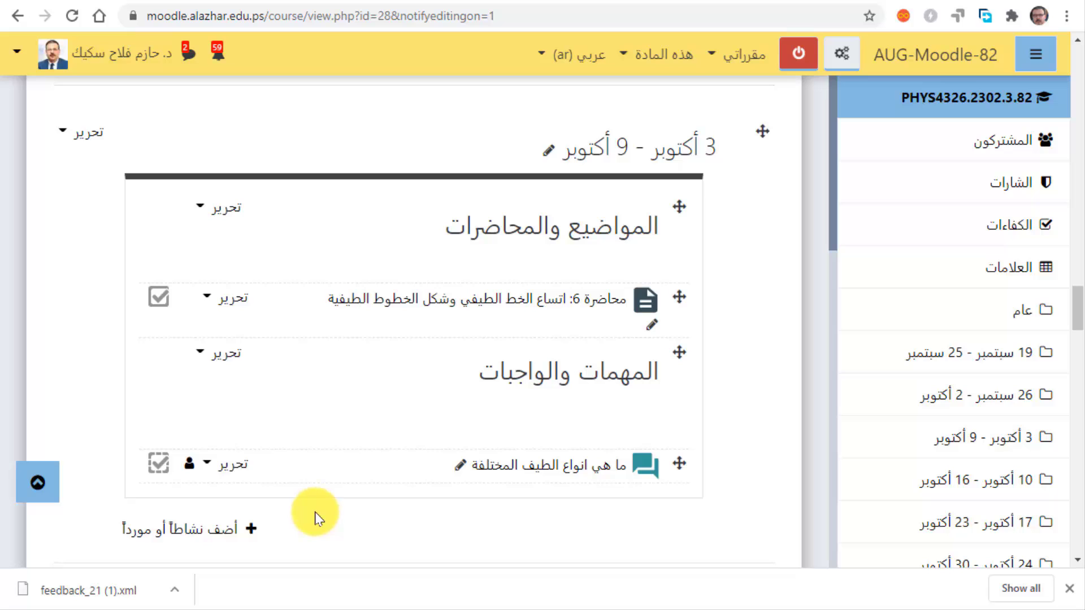
scroll(316, 515, "down", 8)
scroll(317, 516, "up", 6)
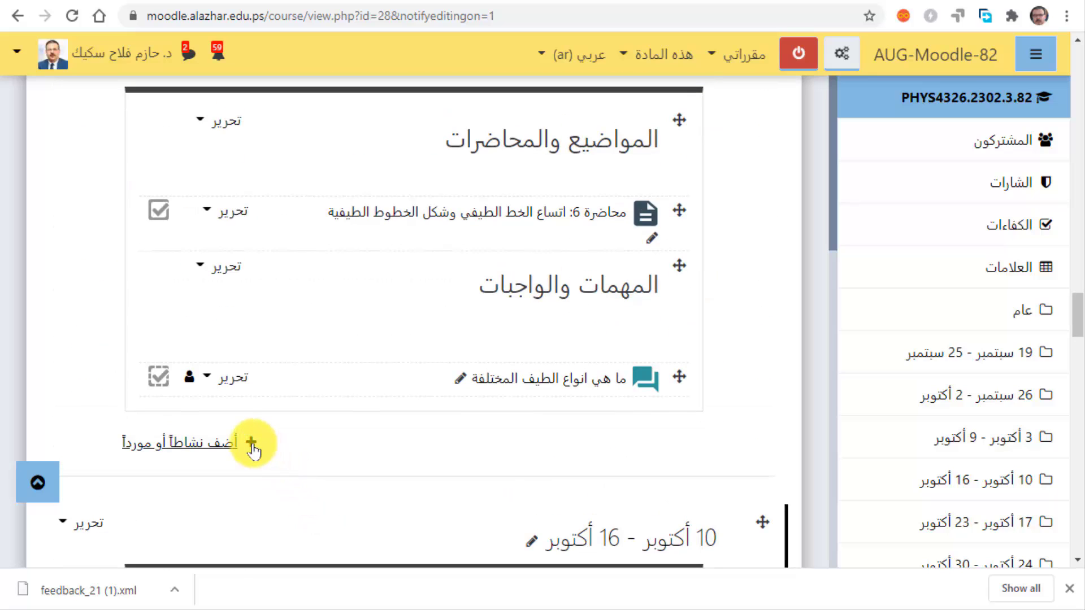
left_click(251, 443)
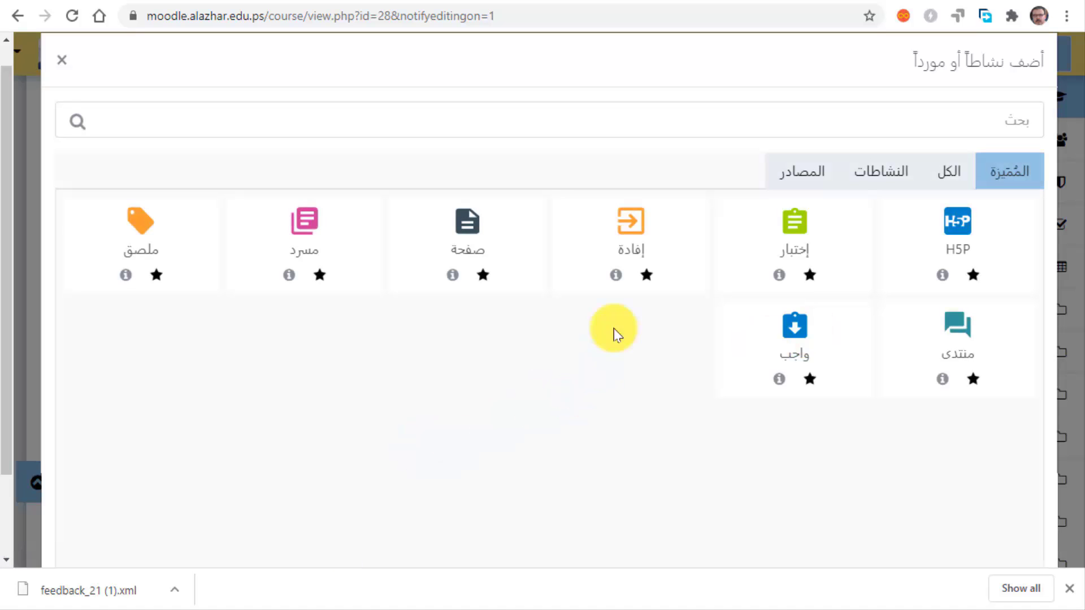
left_click(631, 229)
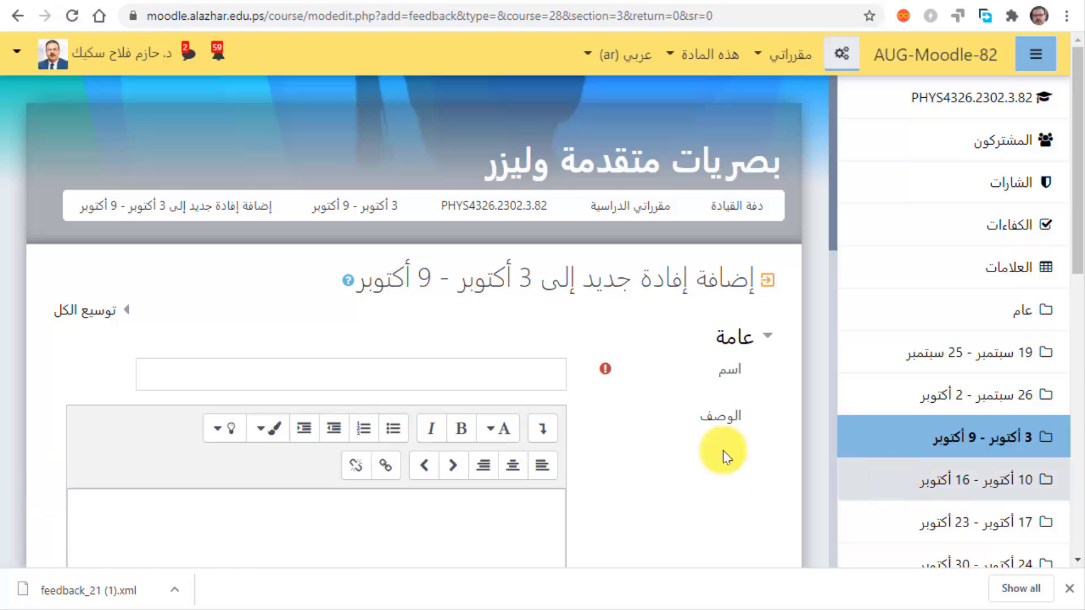
Step: Name the feedback نشاط استطلاع رأي الطلبة لتحسين الأداء and describe it as قم بتعبئة هذه الافادة لهدف استخدمها في تحسين الاداء
left_click(541, 374)
type("نشاط استطلاع رأي الطلبة لتحسين الأداء")
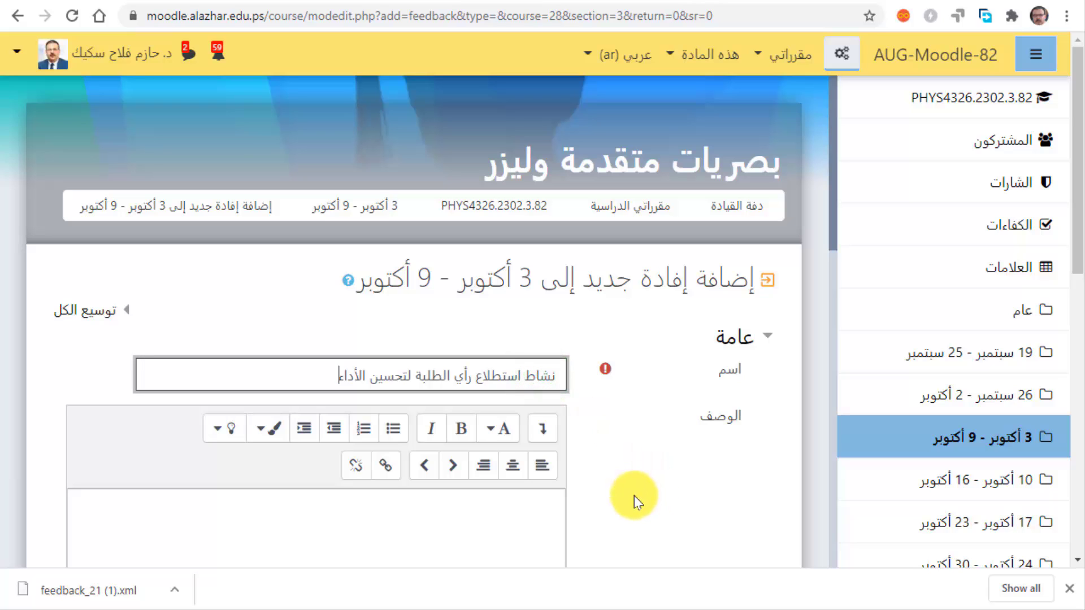
scroll(634, 496, "down", 3)
left_click(501, 365)
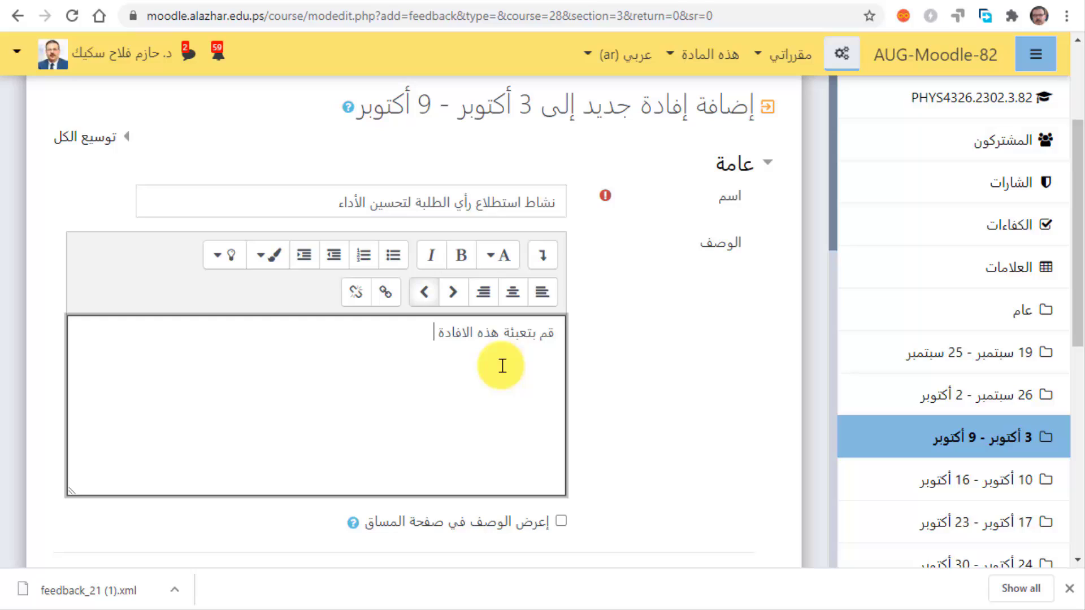
type("لهدف استخدمها في تحسين الاداء")
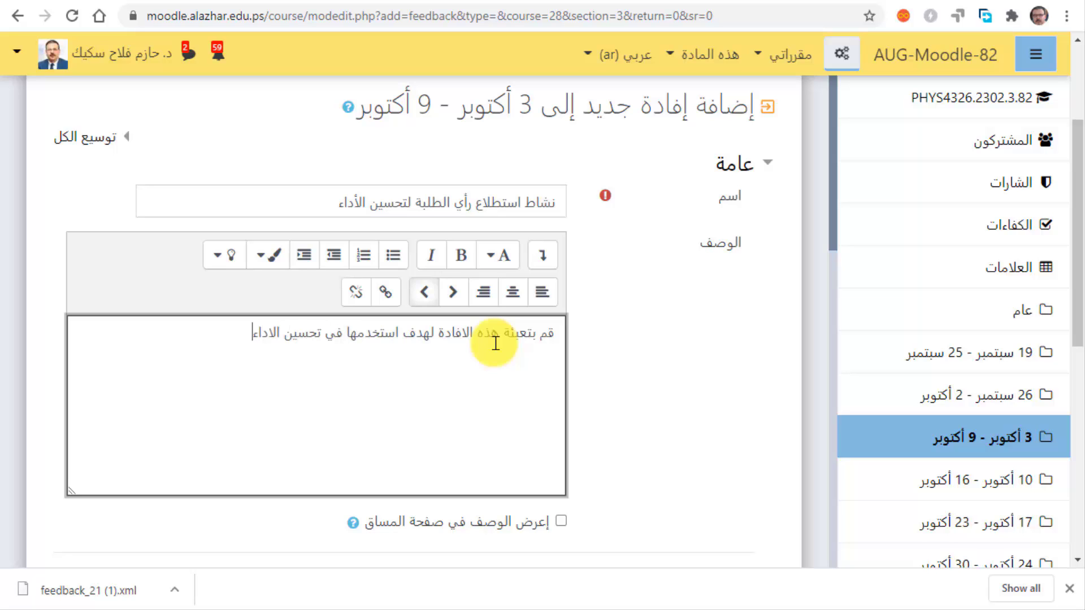
Step: In the question and submission settings, enable submission notifications and have user names recorded and shown with answers
scroll(609, 394, "down", 6)
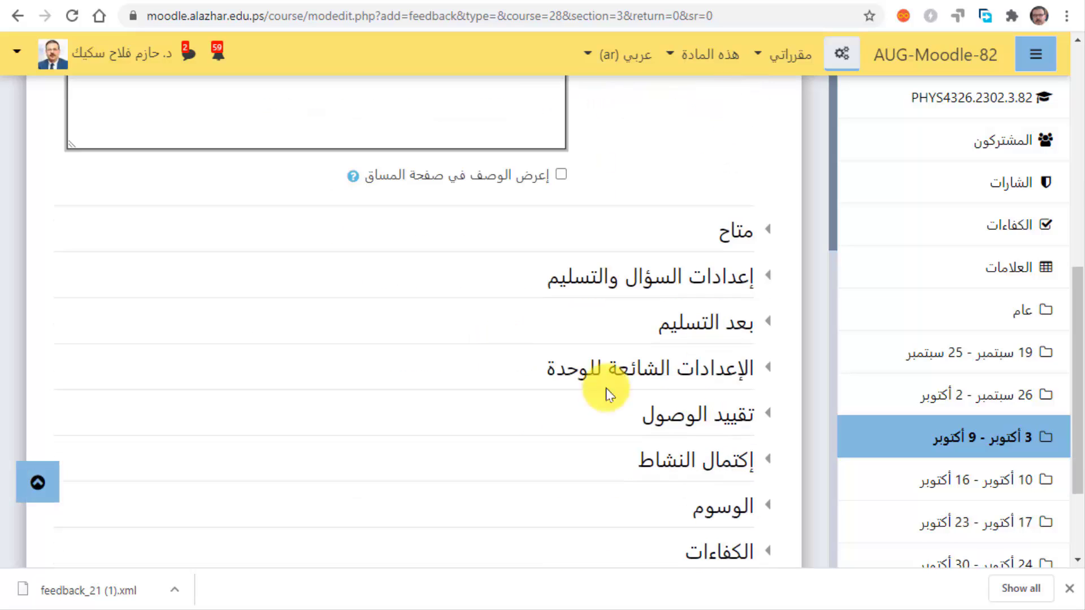
left_click(749, 234)
left_click(745, 383)
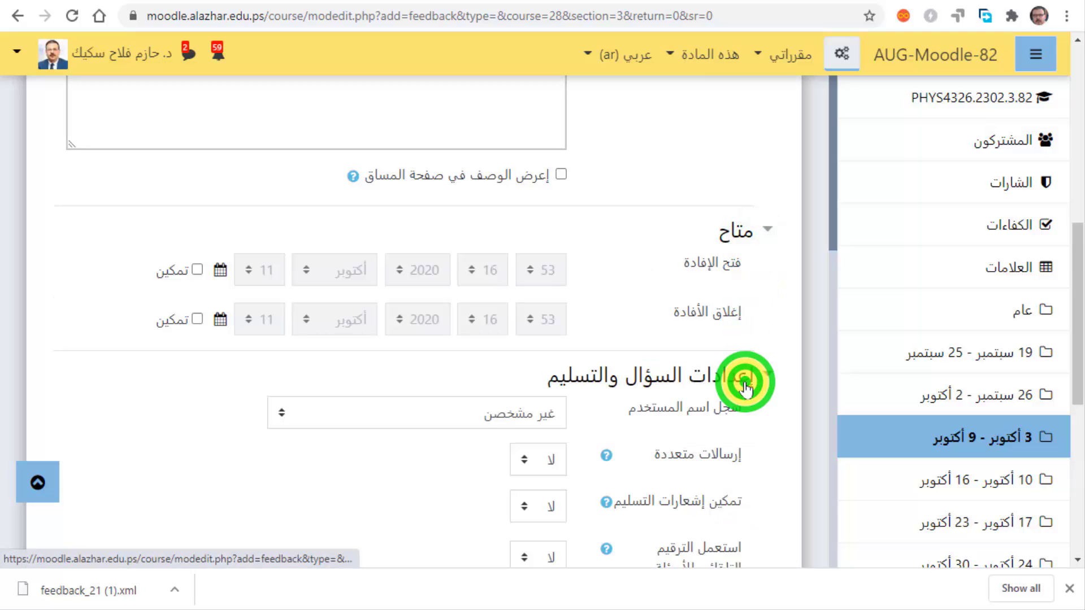
scroll(695, 362, "down", 3)
left_click(546, 338)
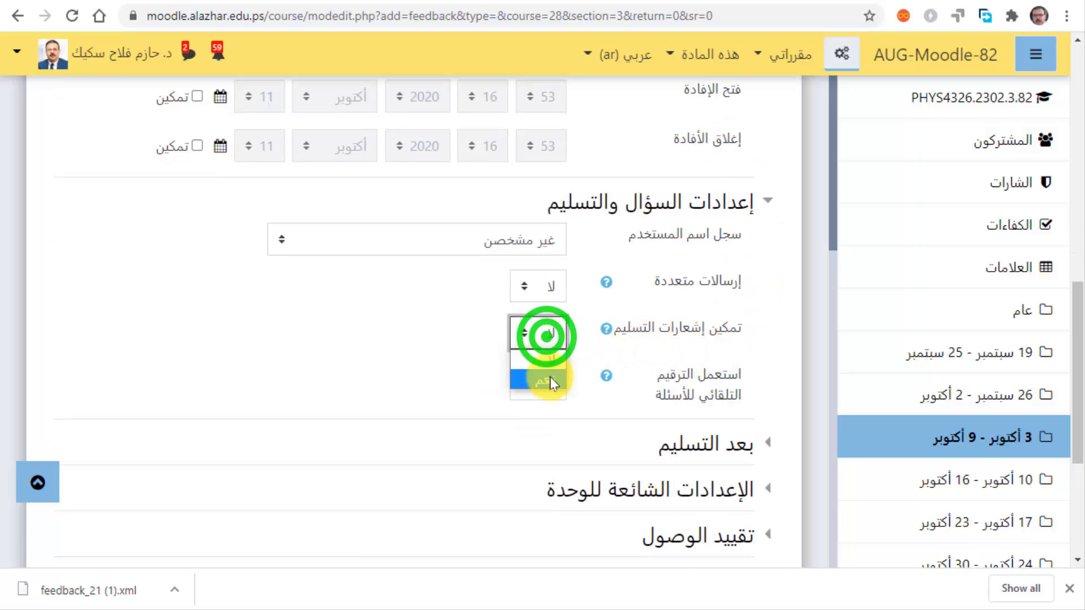
left_click(545, 376)
left_click(512, 249)
left_click(511, 285)
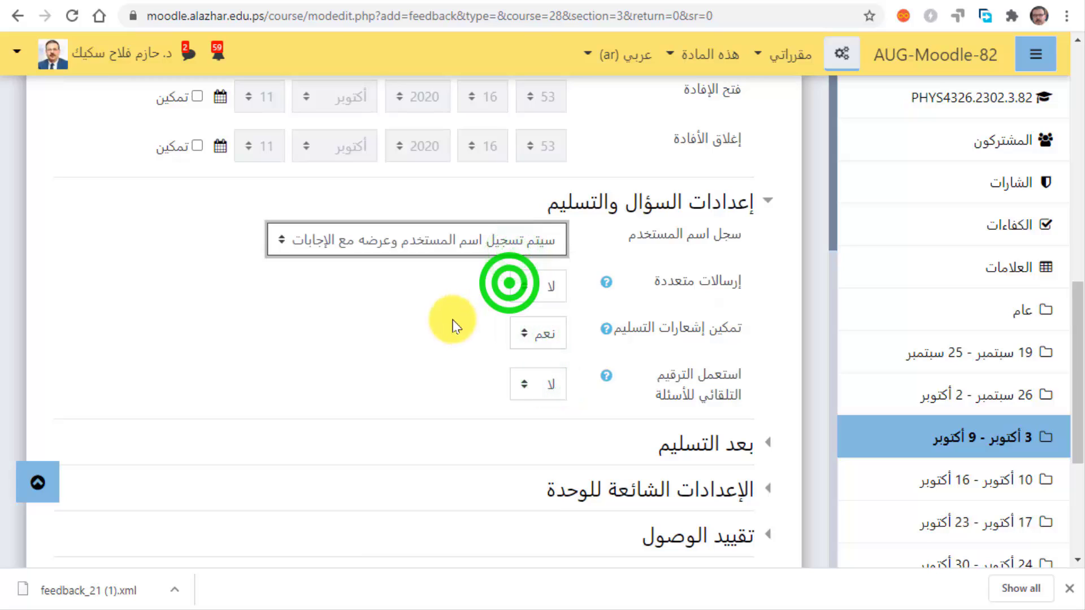
scroll(497, 363, "down", 2)
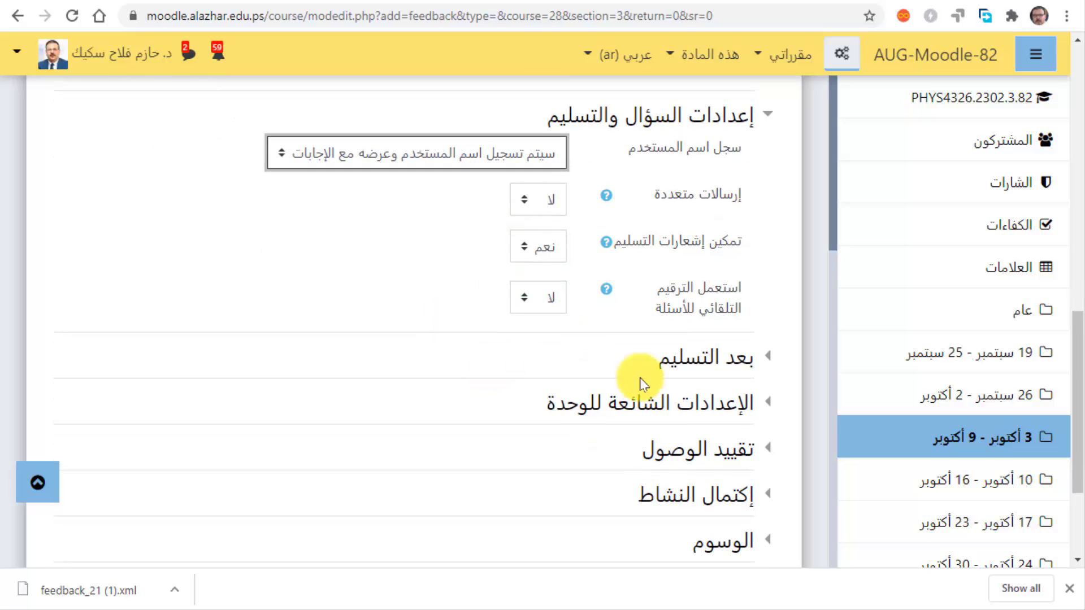
left_click(444, 293)
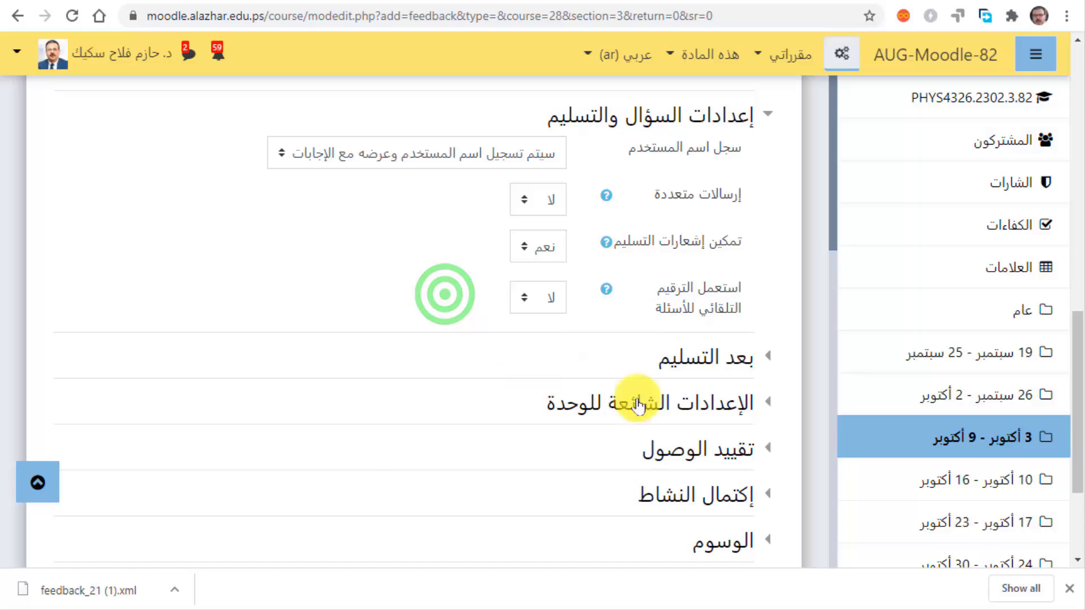
Step: Set the feedback's after-submission page message to شكرا على تعاونك معنا
left_click(733, 355)
scroll(621, 417, "down", 3)
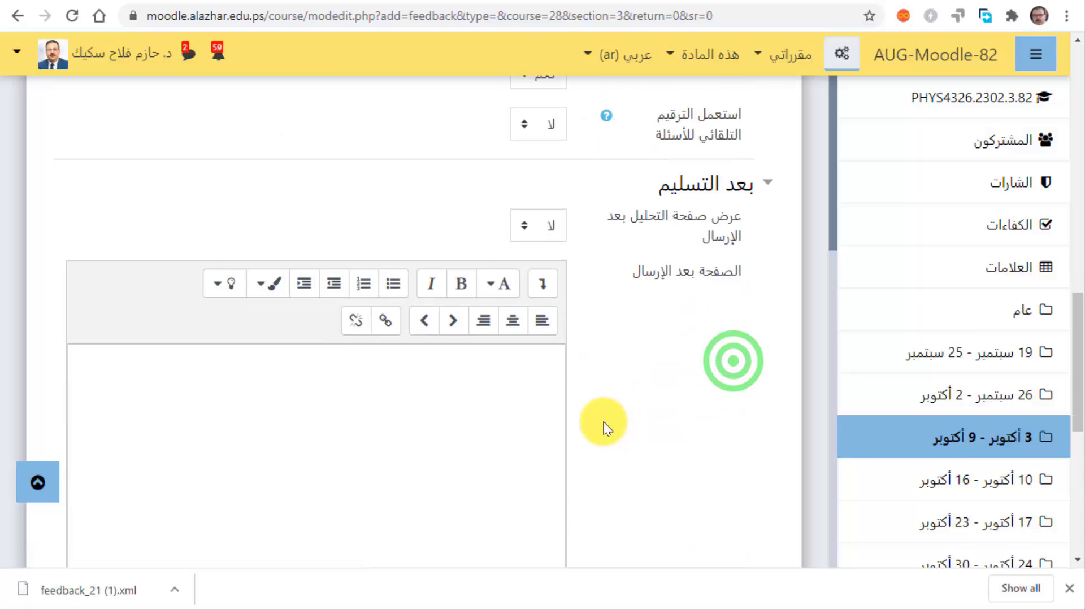
left_click(529, 378)
type("شكرا على تعونك معنا")
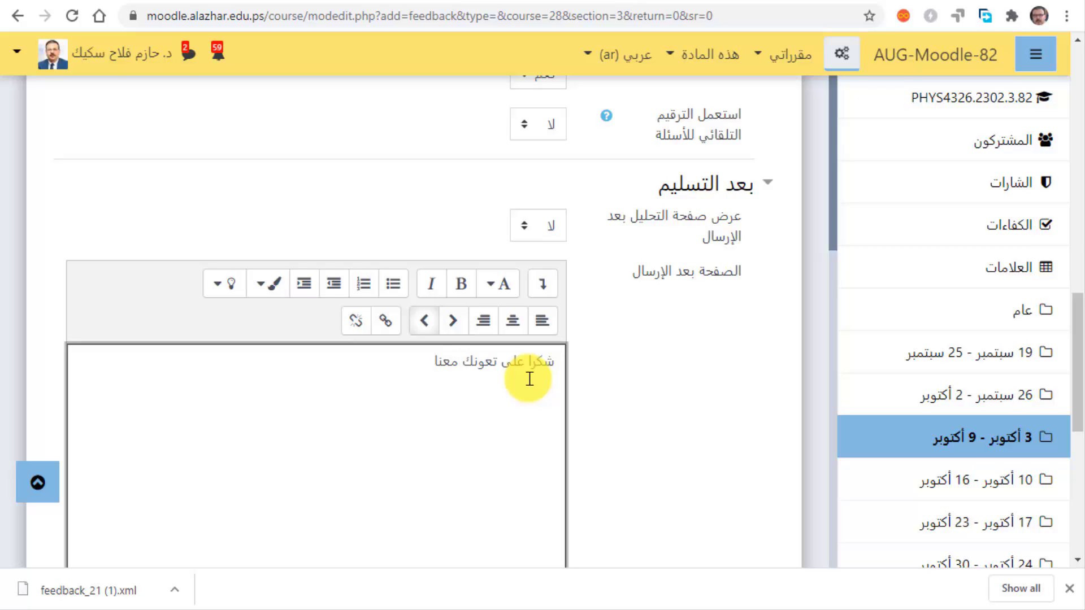
left_click(487, 365)
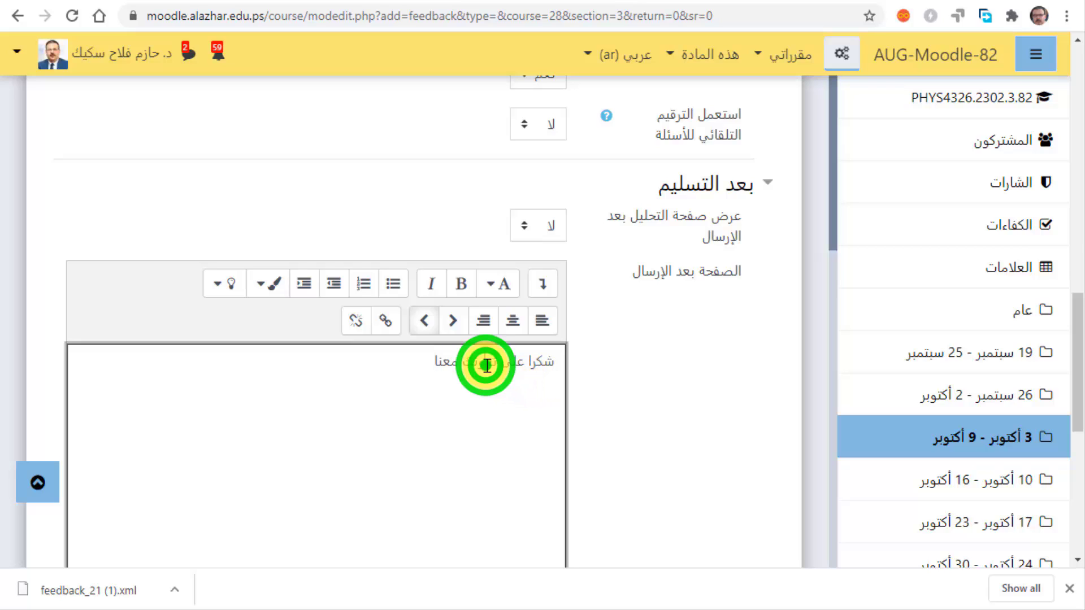
type("ا")
Step: Set the feedback's completion tracking to إظهار النشاط كمكتمل عند تحقق الشروط, then save the activity and return to the course
scroll(562, 404, "down", 5)
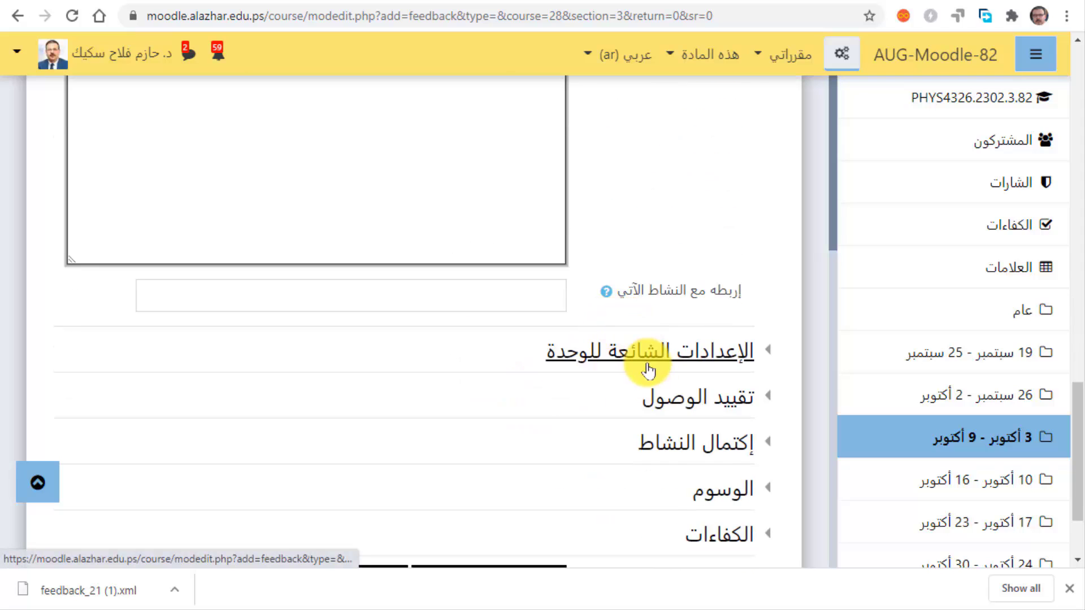
left_click(697, 441)
scroll(588, 373, "down", 3)
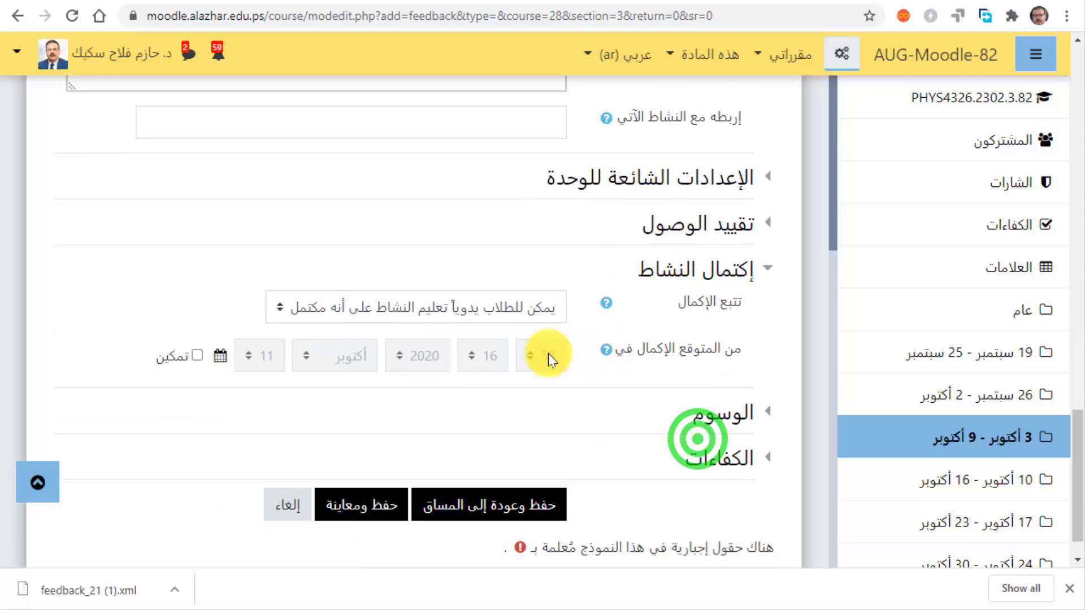
left_click(517, 309)
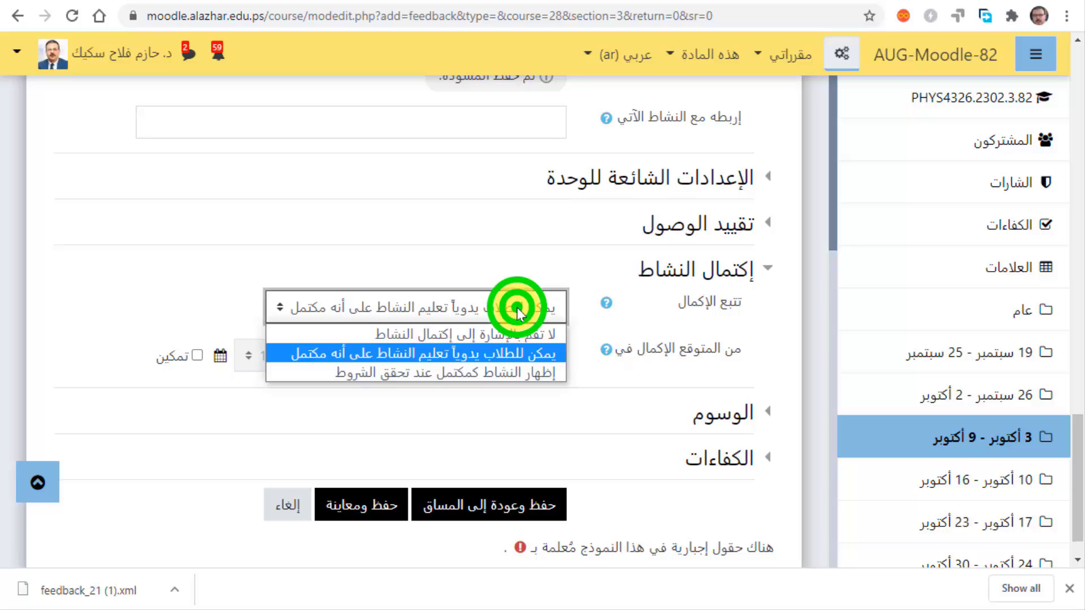
left_click(514, 372)
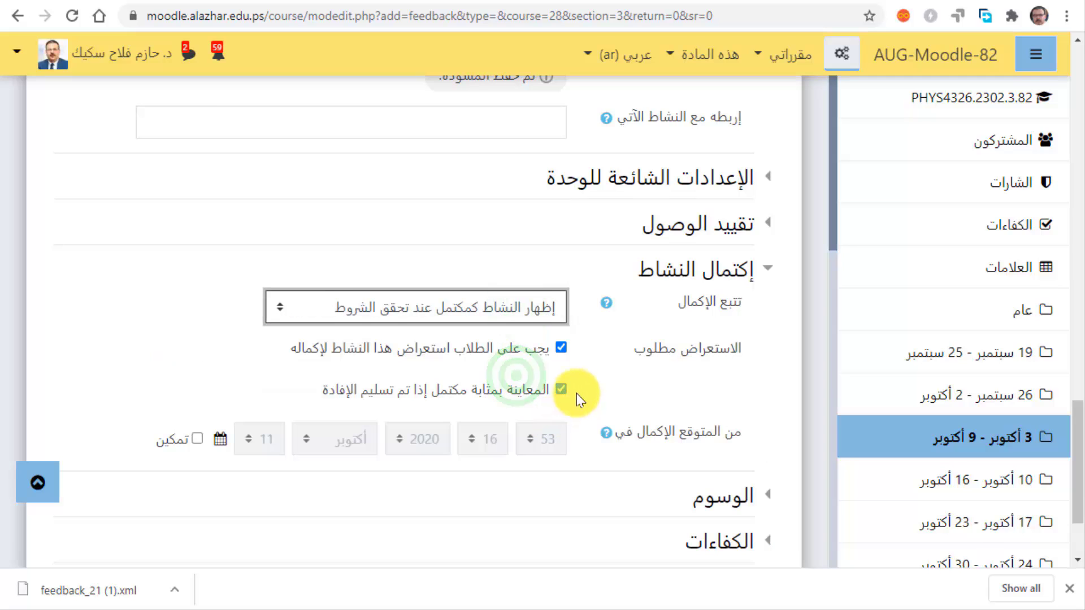
scroll(577, 387, "down", 3)
left_click(526, 464)
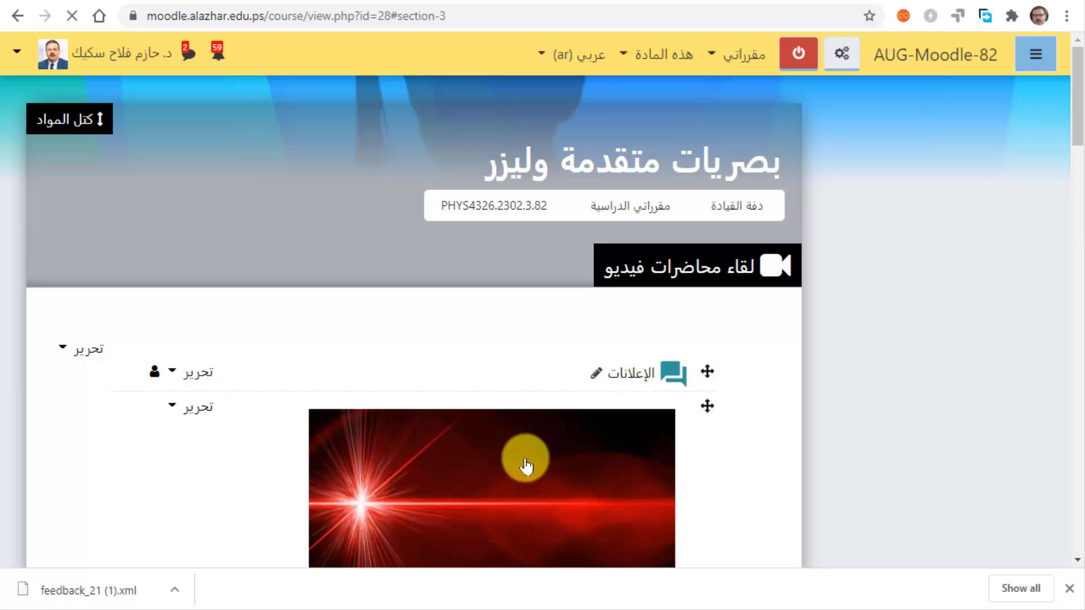
Step: Open the question import page of the new feedback activity in the 3–9 October week
left_click(765, 432)
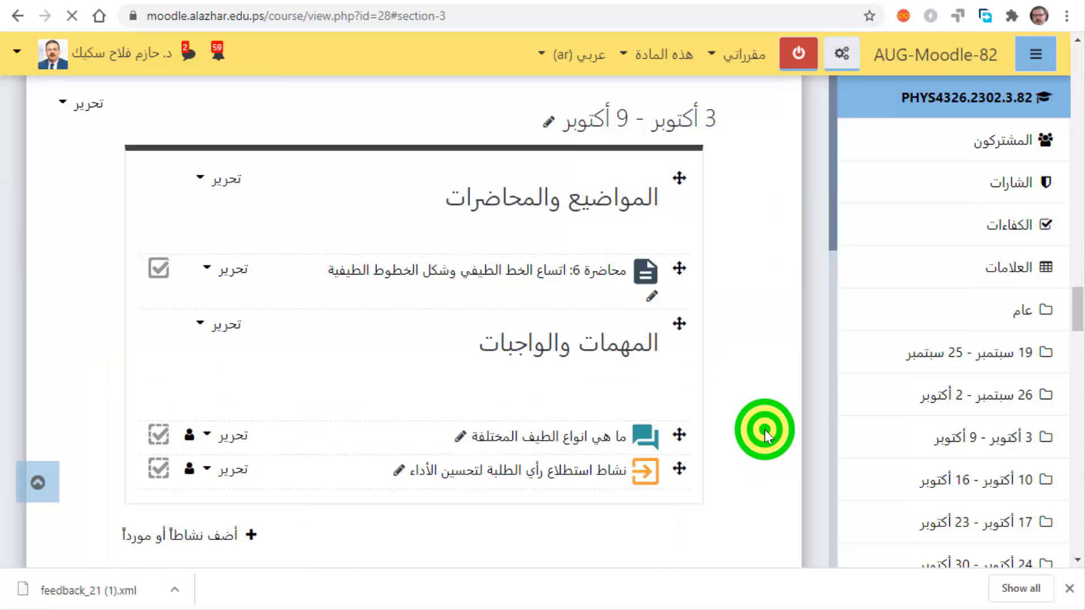
scroll(764, 429, "down", 3)
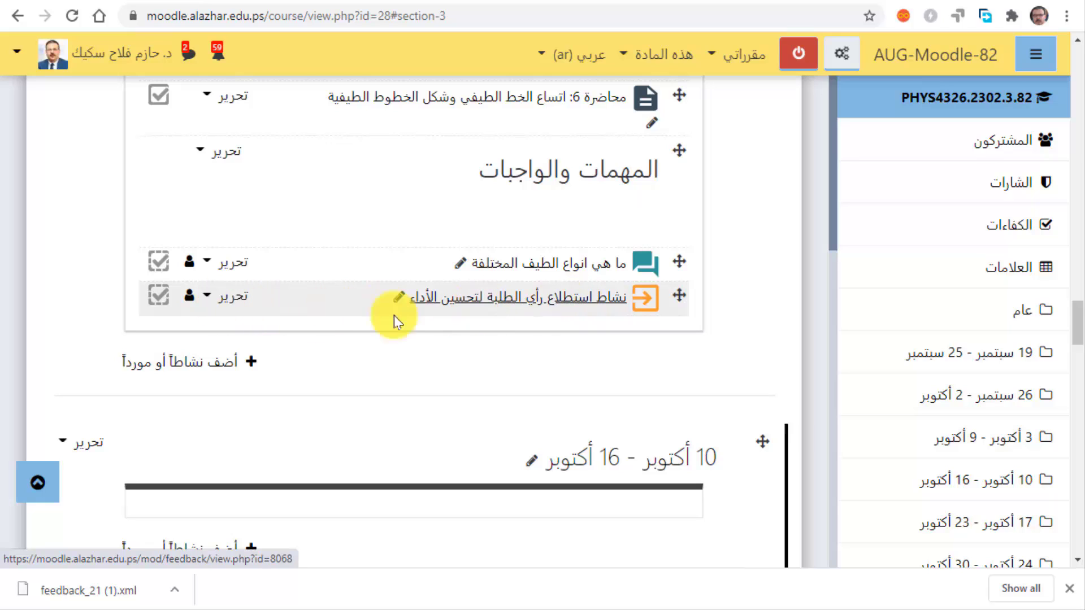
left_click(500, 310)
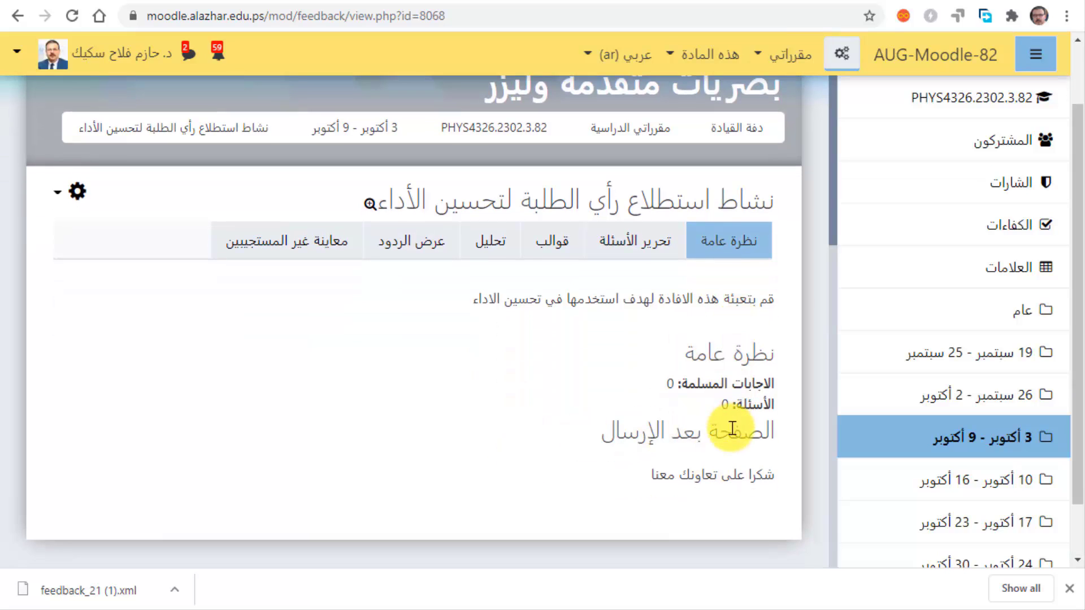
left_click(568, 241)
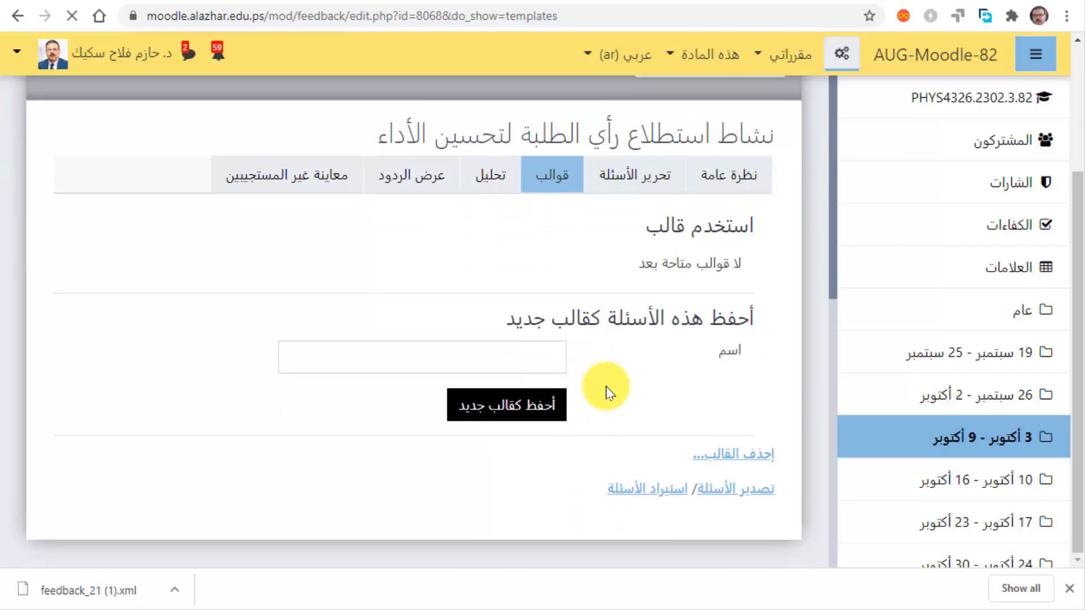
left_click(655, 492)
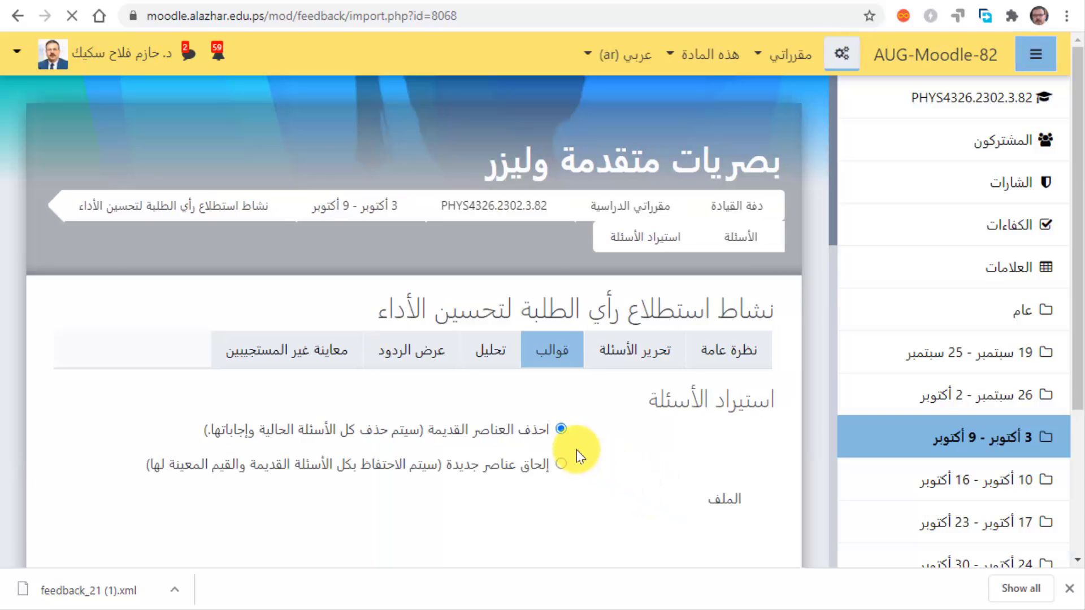
scroll(576, 450, "down", 3)
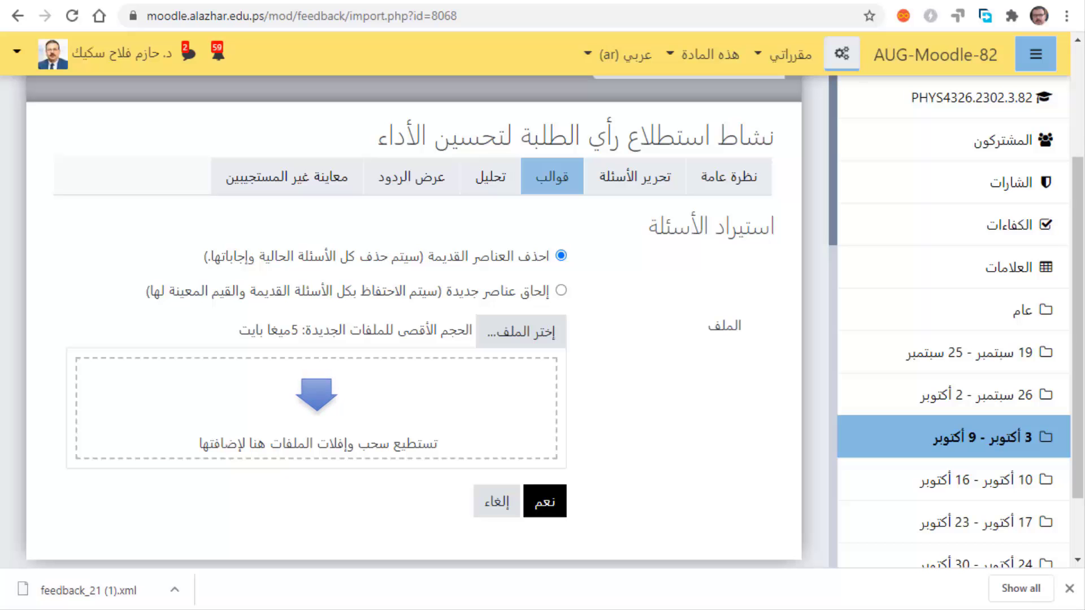
Step: Upload feedback_21 (1).xml from the Downloads folder and import its questions with the option that deletes old items
left_click_drag(130, 283, 298, 427)
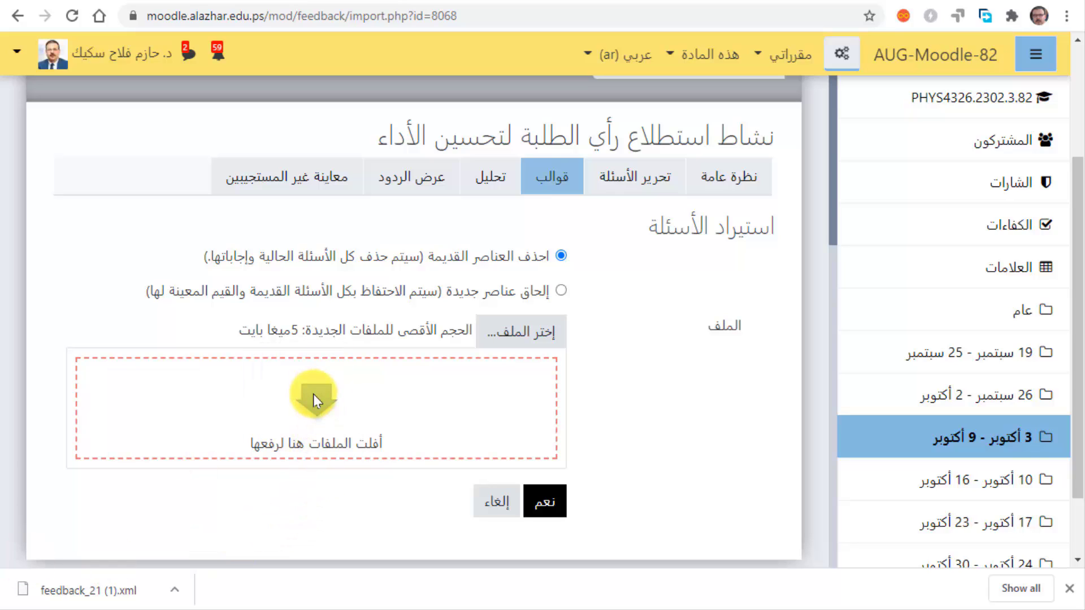
left_click(515, 339)
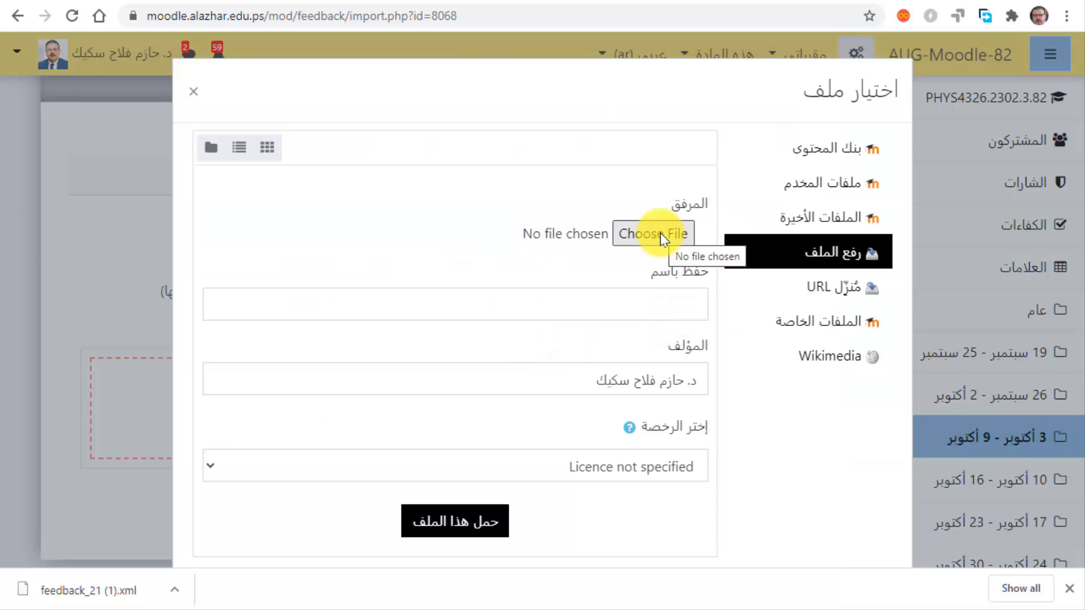
left_click(661, 233)
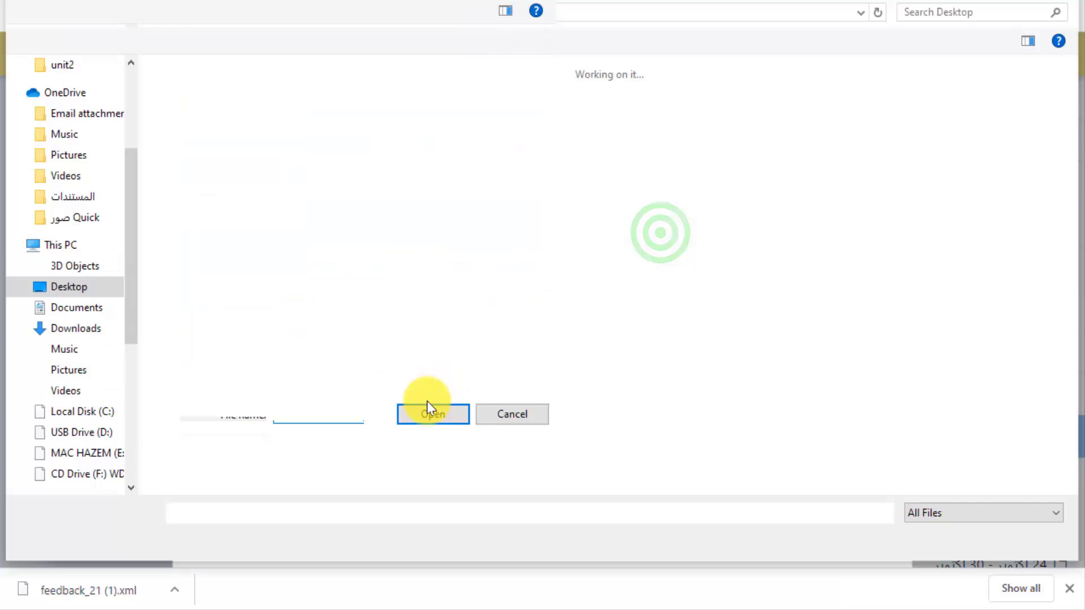
left_click(78, 329)
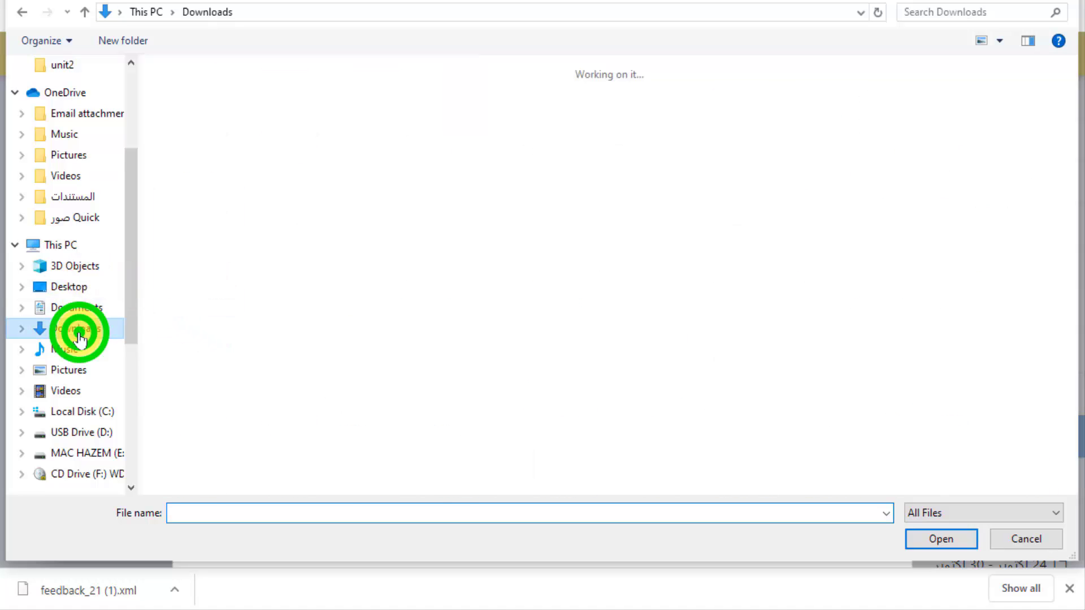
double_click(201, 127)
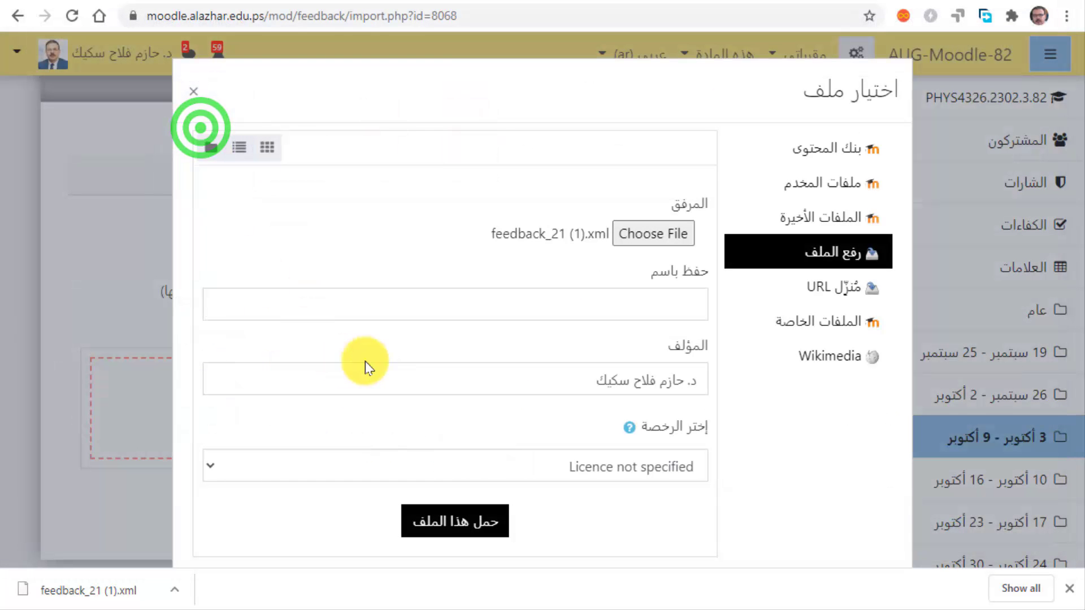
left_click(460, 519)
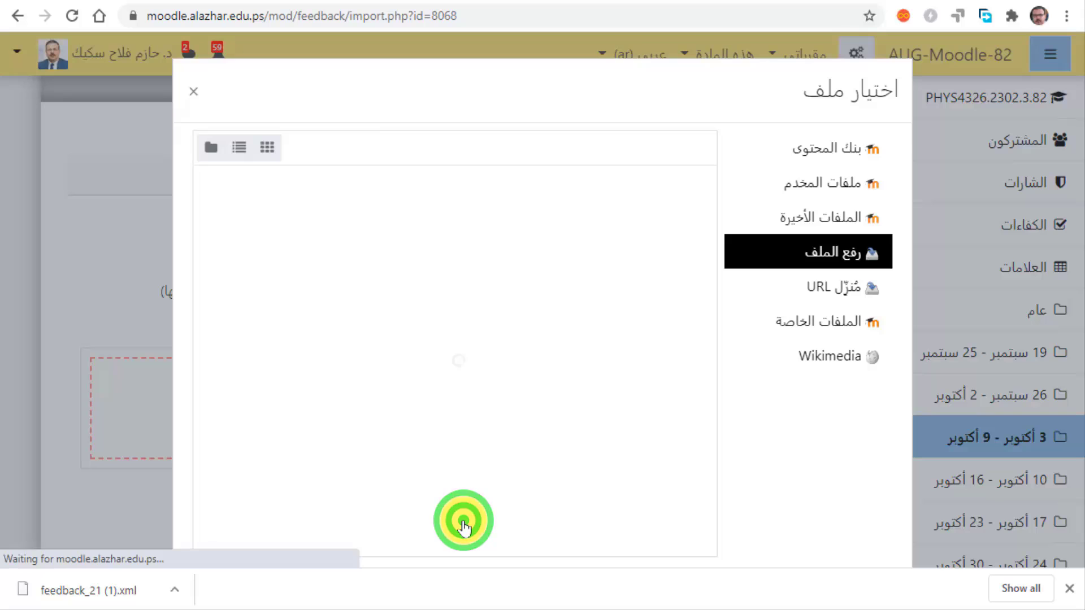
scroll(460, 272, "down", 1)
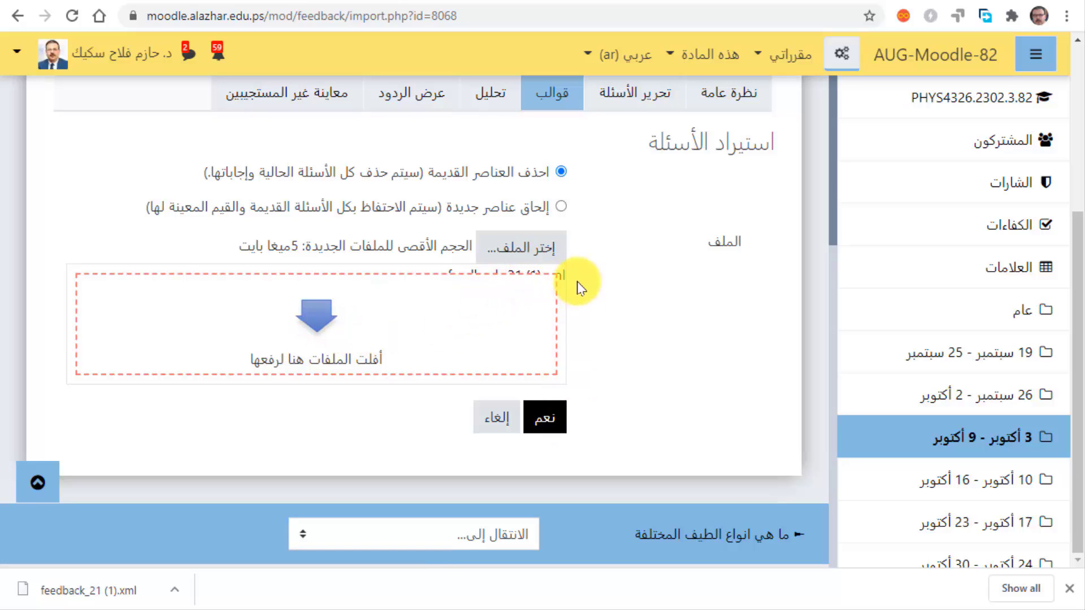
left_click(558, 416)
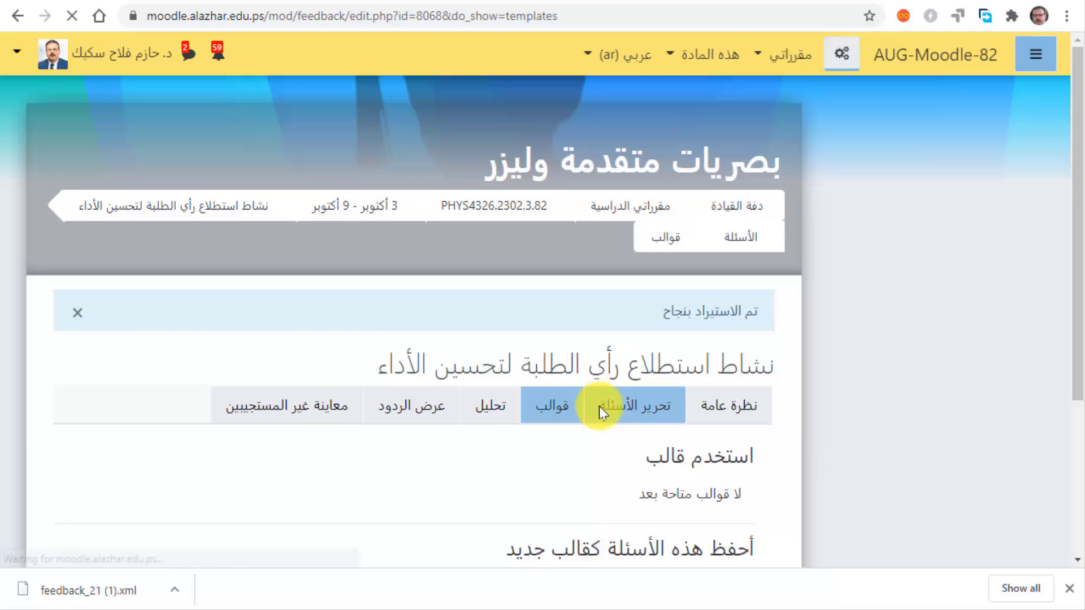
Step: Open the feedback's question editing page and review the imported questions and their answer options
scroll(575, 469, "down", 1)
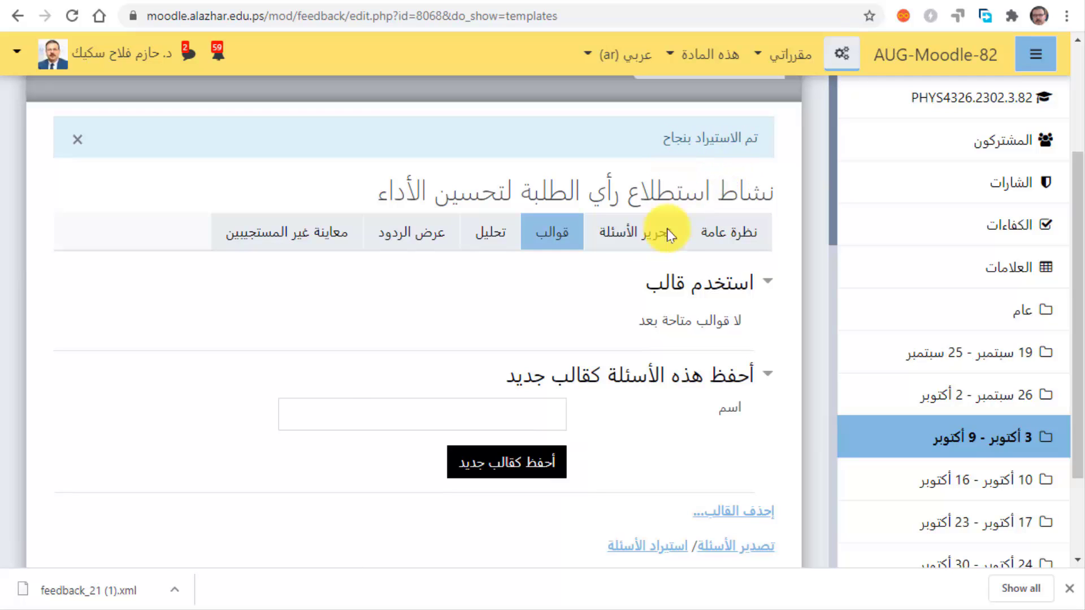
scroll(659, 359, "down", 2)
scroll(659, 376, "up", 2)
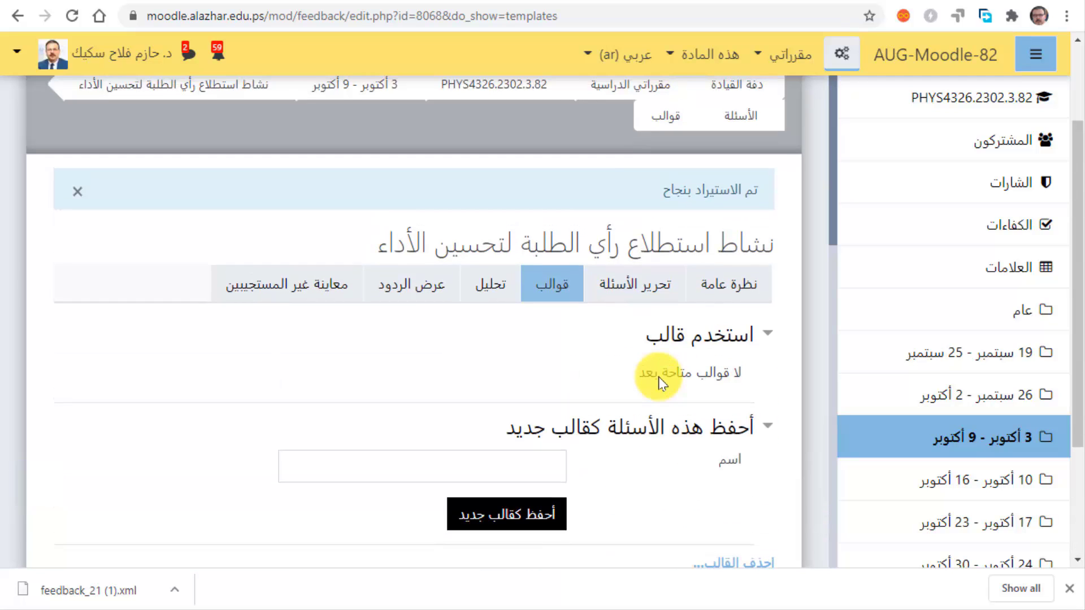
left_click(644, 285)
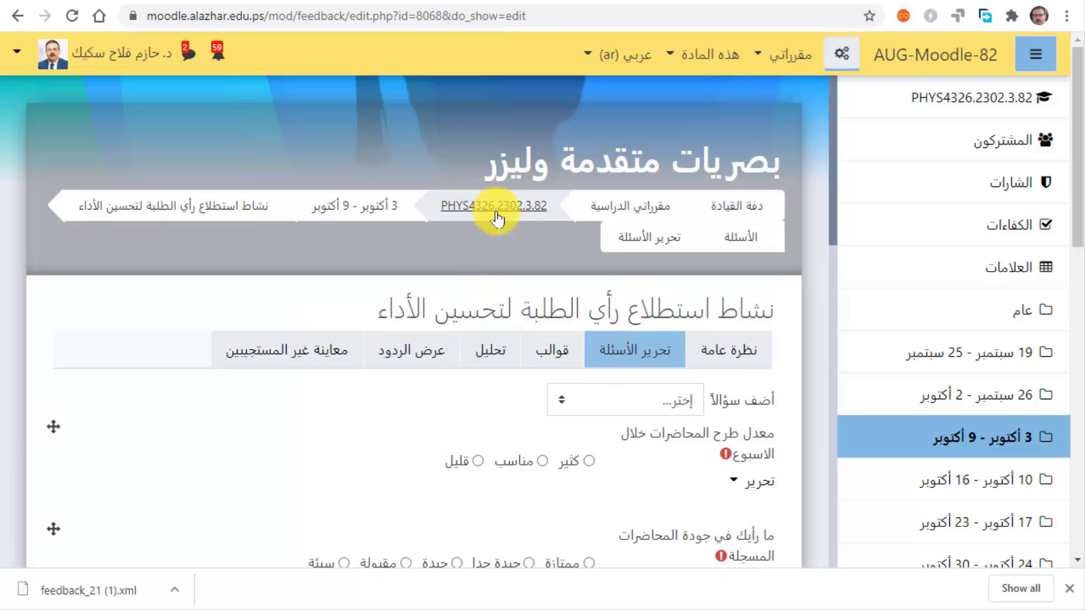
scroll(662, 322, "down", 3)
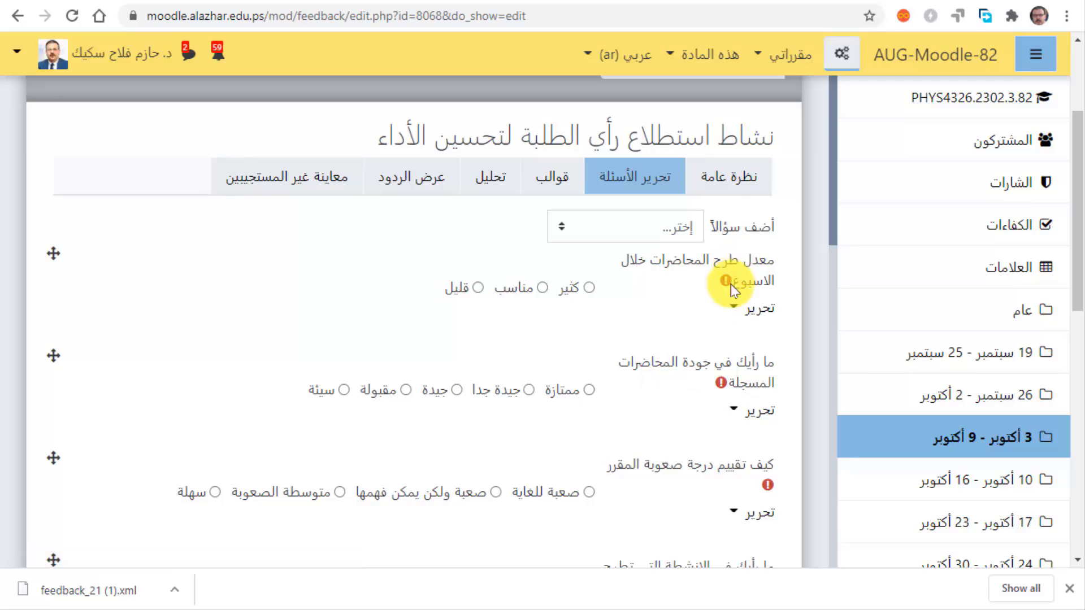
scroll(729, 396, "down", 9)
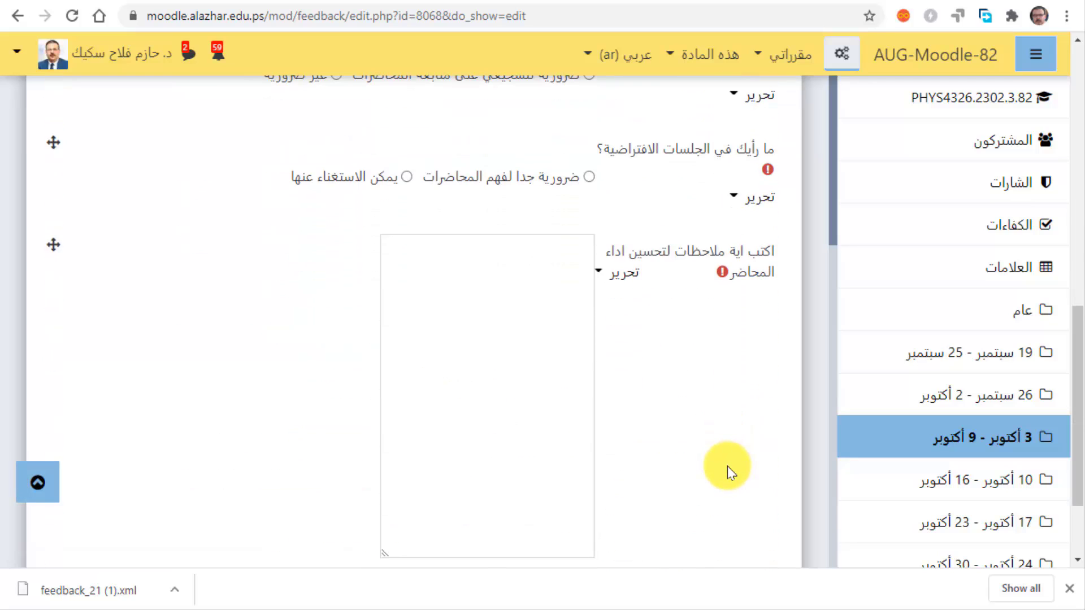
scroll(728, 466, "up", 3)
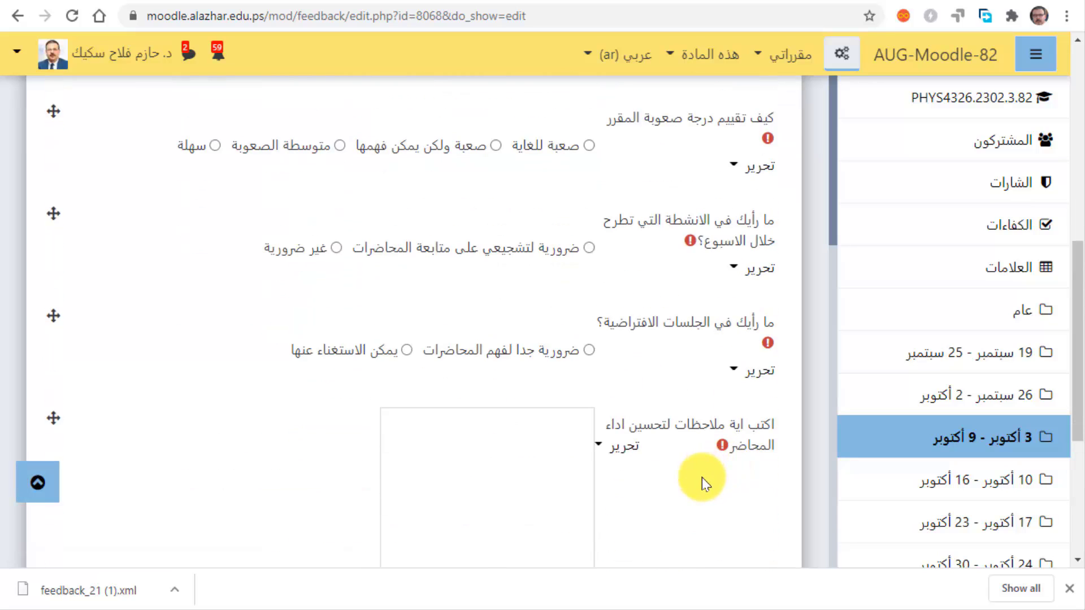
scroll(702, 477, "up", 6)
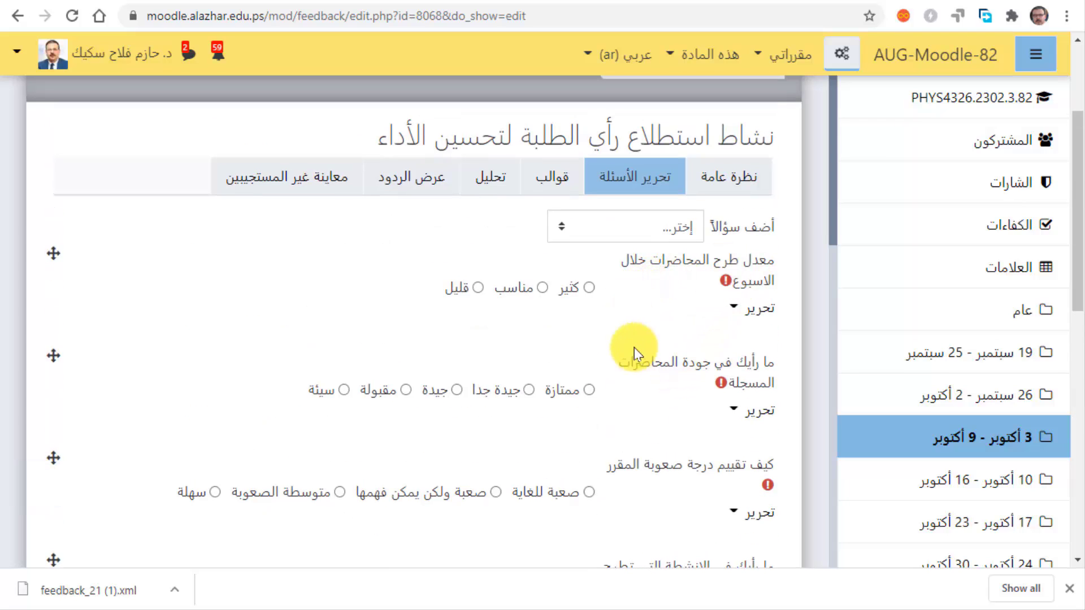
scroll(643, 401, "down", 3)
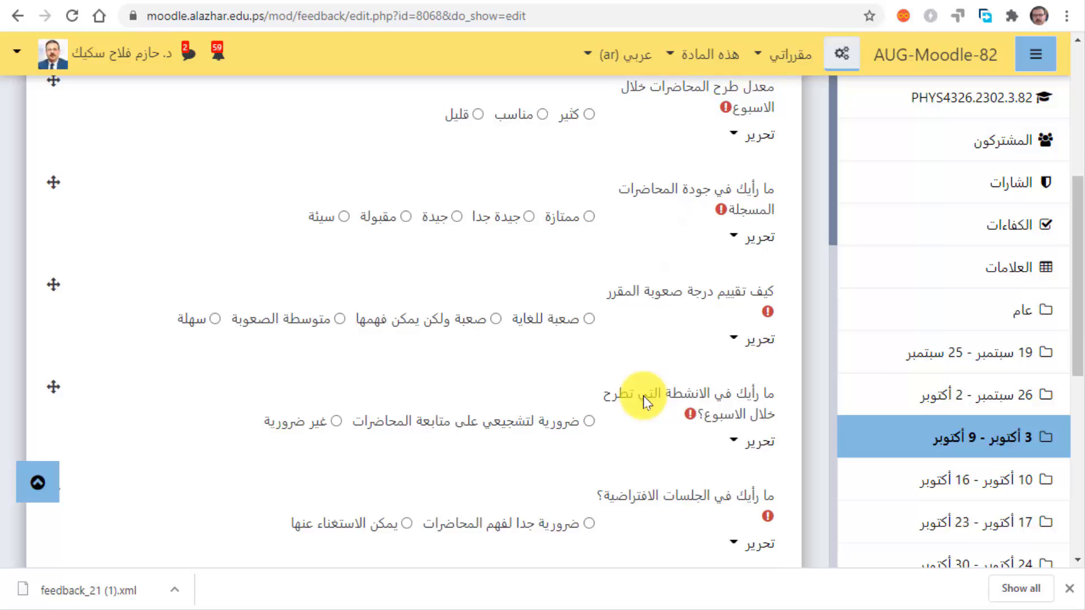
scroll(644, 401, "down", 8)
scroll(643, 402, "up", 12)
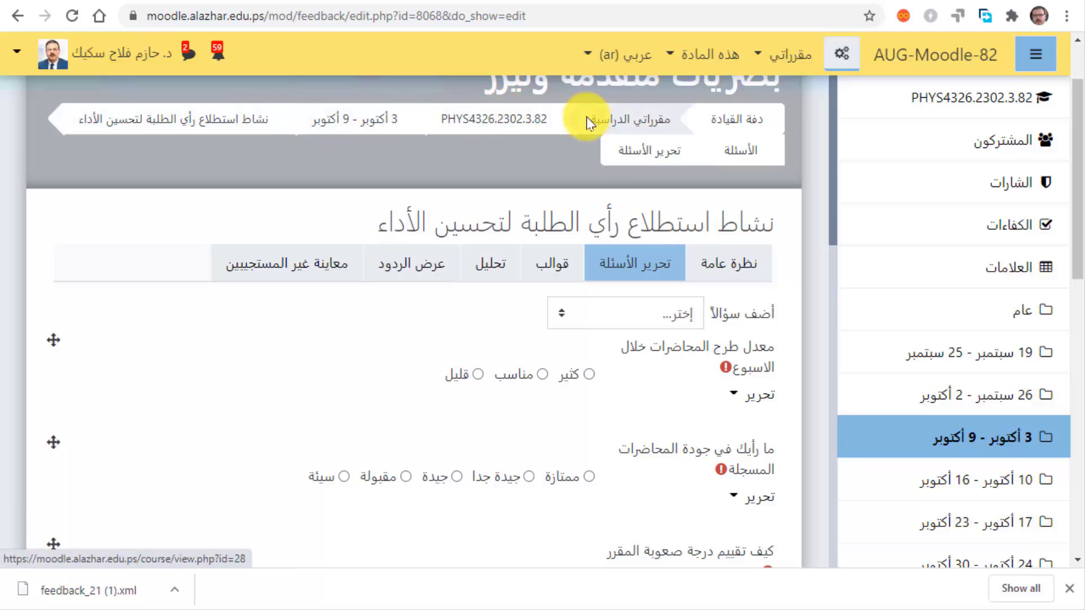
Step: Return to the course page PHYS4326.2302.3.82 and check the feedback activity in the 3–9 October week
left_click(527, 116)
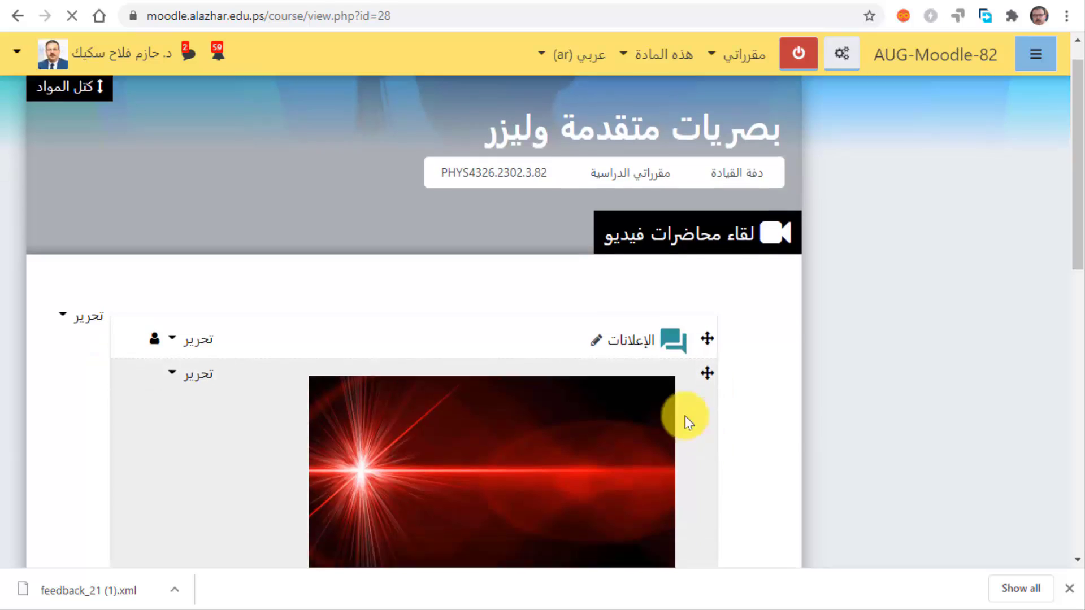
scroll(685, 416, "down", 20)
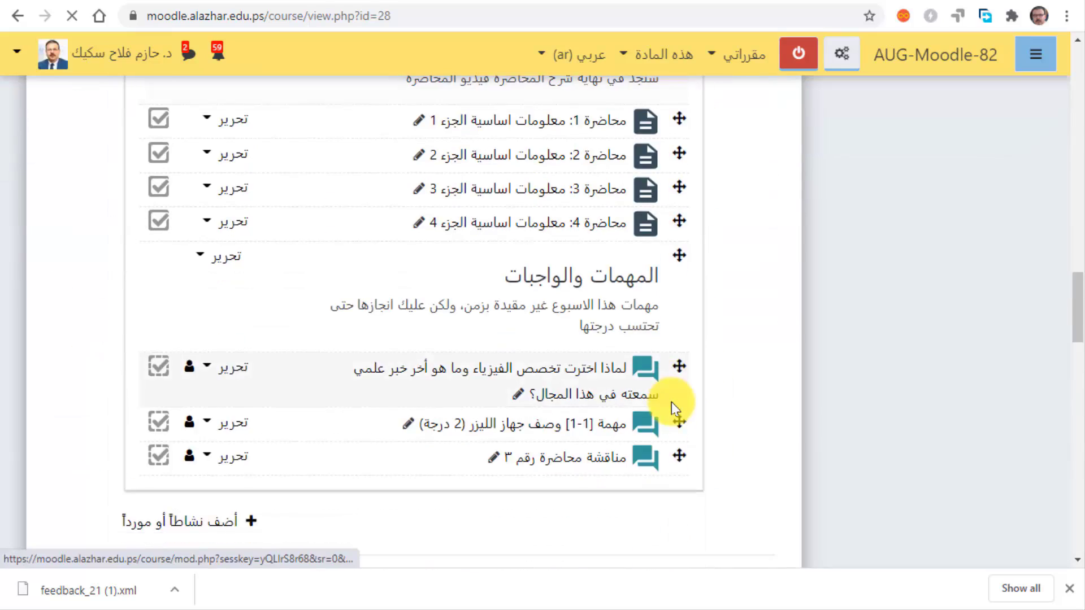
scroll(671, 401, "down", 15)
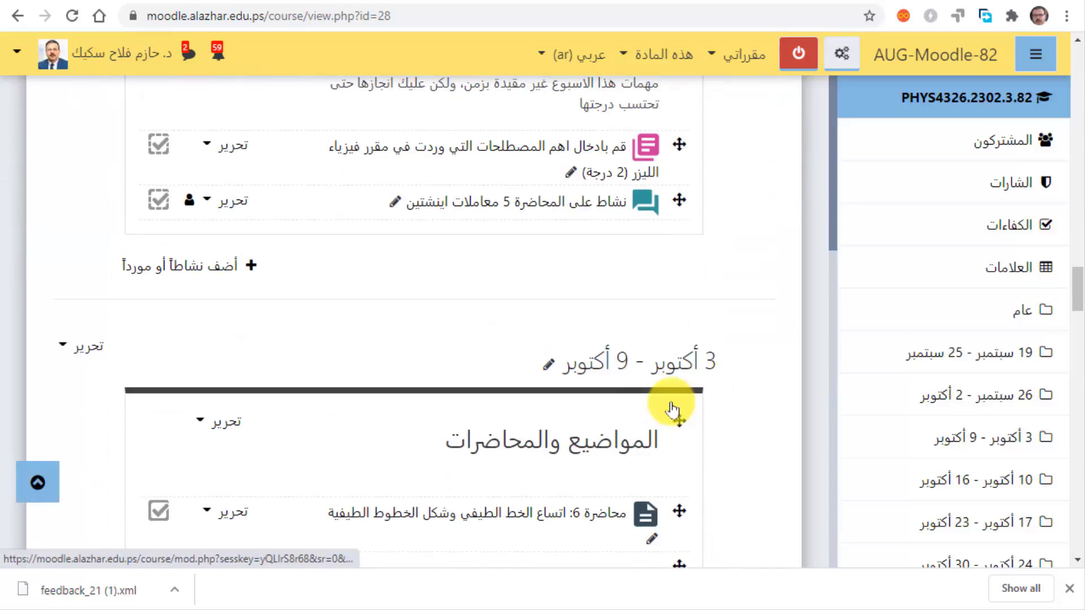
scroll(671, 402, "down", 2)
scroll(671, 391, "down", 6)
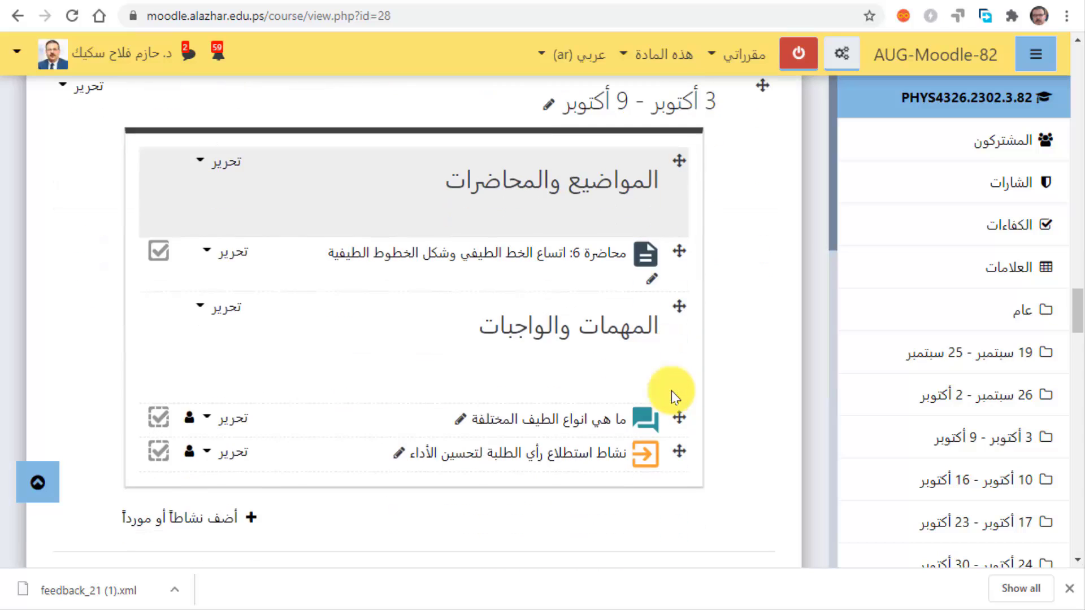